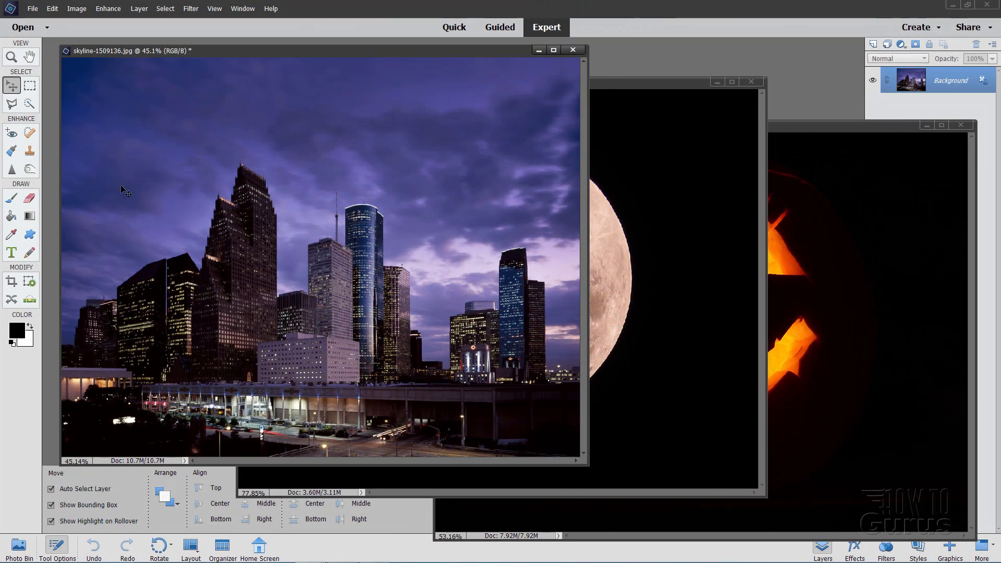
Bring the moon photo and the pumpkin photo to the front to view each source image.
{"action": "left_click", "coordinate": [605, 85]}
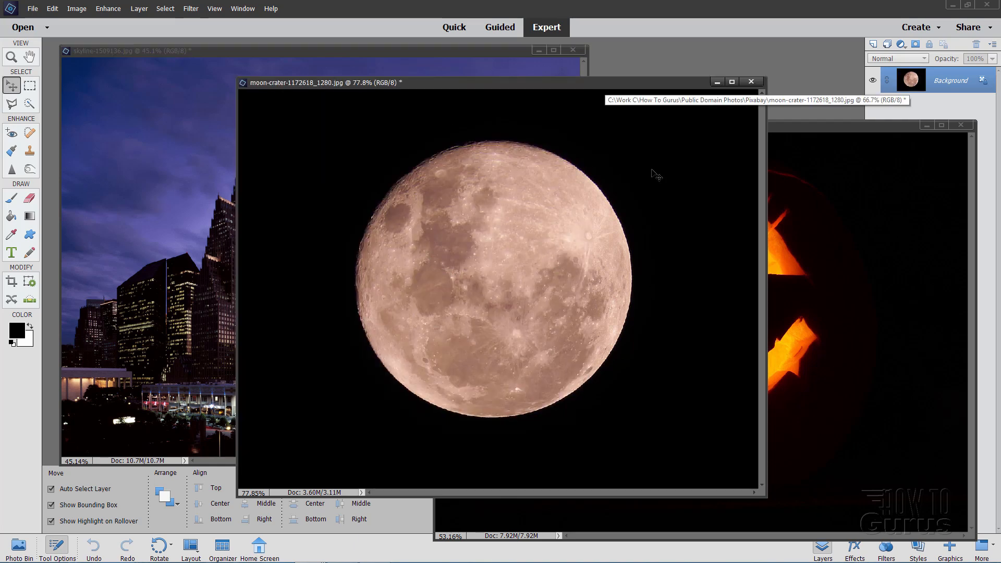
{"action": "left_click", "coordinate": [798, 134]}
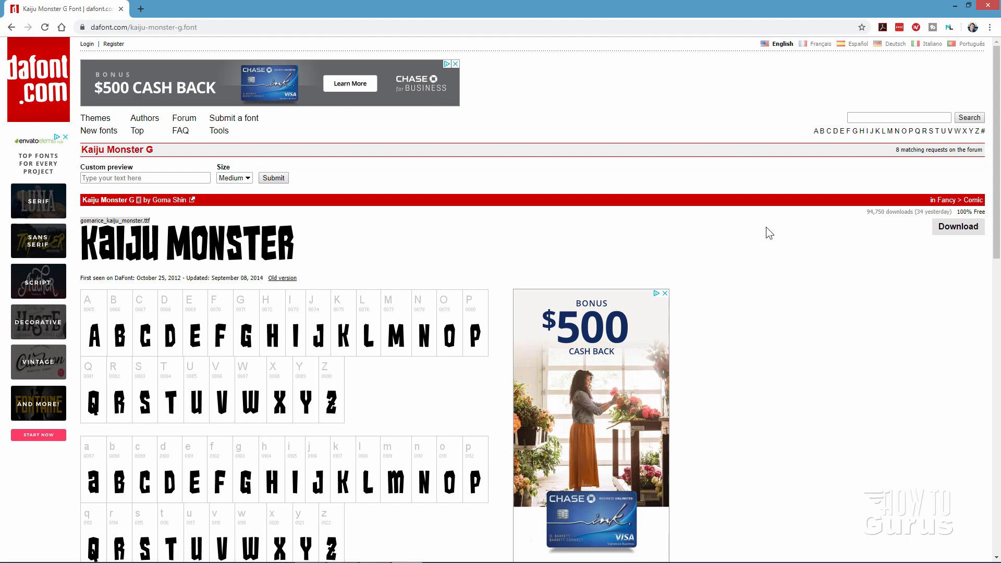
On dafont.com, go from the Kaiju Monster font page to the home page and examine the Windows font installation instructions.
{"action": "left_click", "coordinate": [43, 88]}
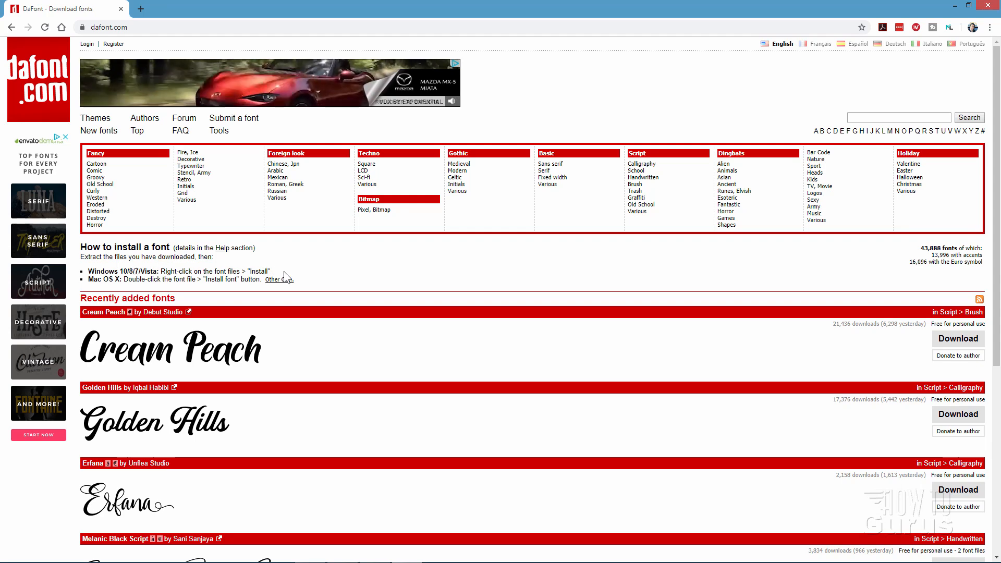
{"action": "left_click_drag", "start_coordinate": [270, 271], "coordinate": [99, 272]}
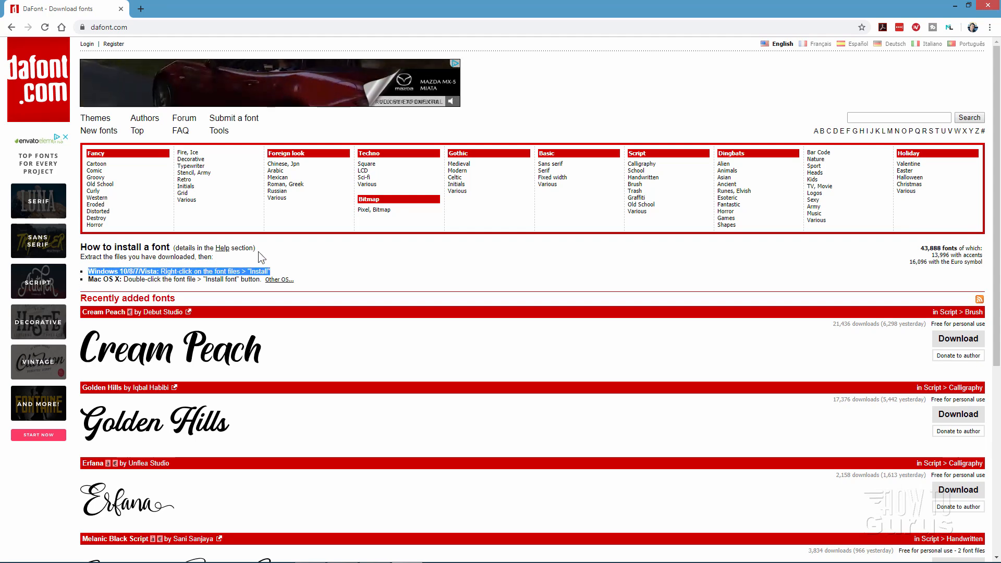
{"action": "left_click", "coordinate": [245, 271]}
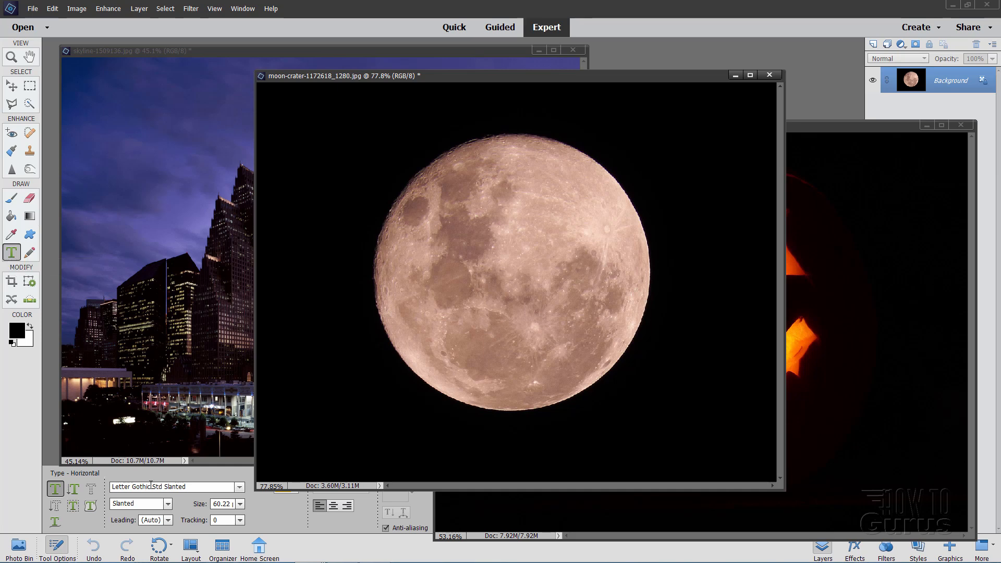
Preview the Kaiju Monster font in the Type tool's font list and check the Font Preview Size options in the Type preferences.
{"action": "left_click", "coordinate": [240, 487]}
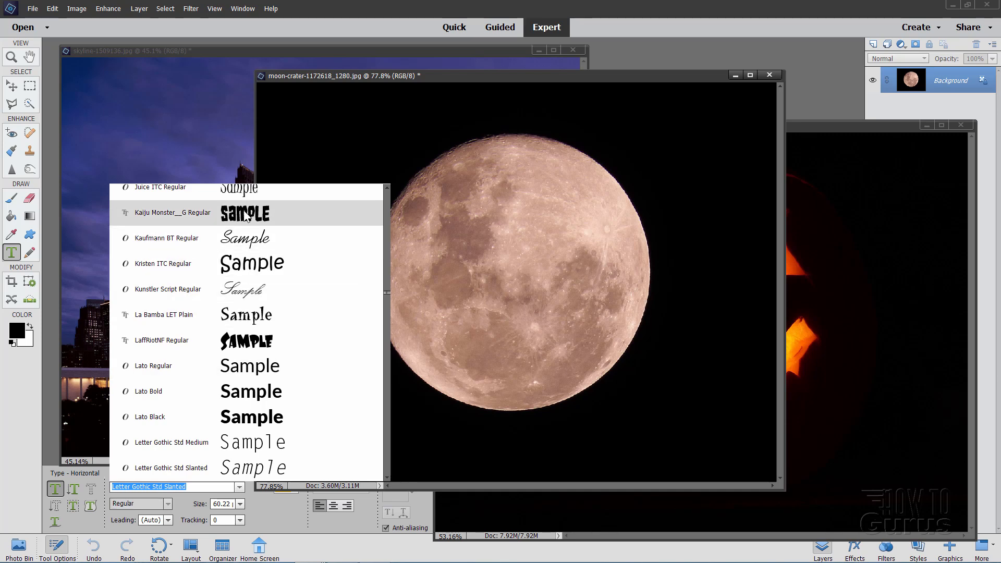
{"action": "left_click", "coordinate": [12, 86]}
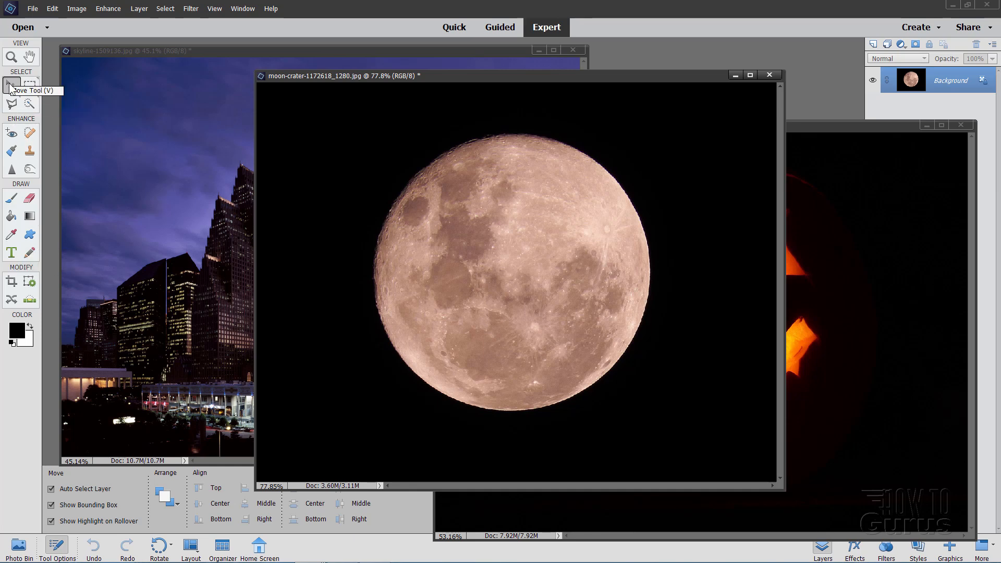
{"action": "left_click", "coordinate": [52, 8]}
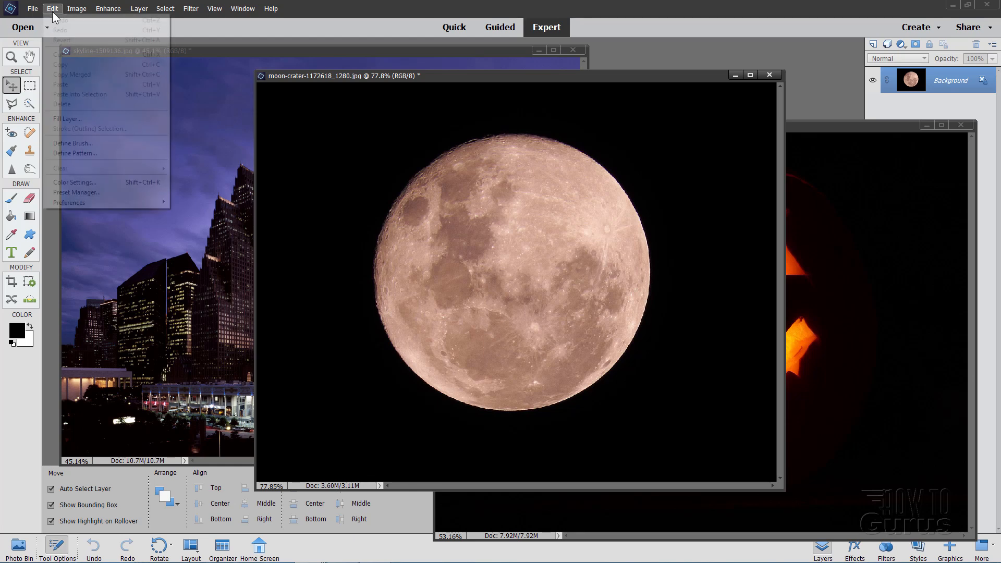
{"action": "mouse_move", "coordinate": [92, 201]}
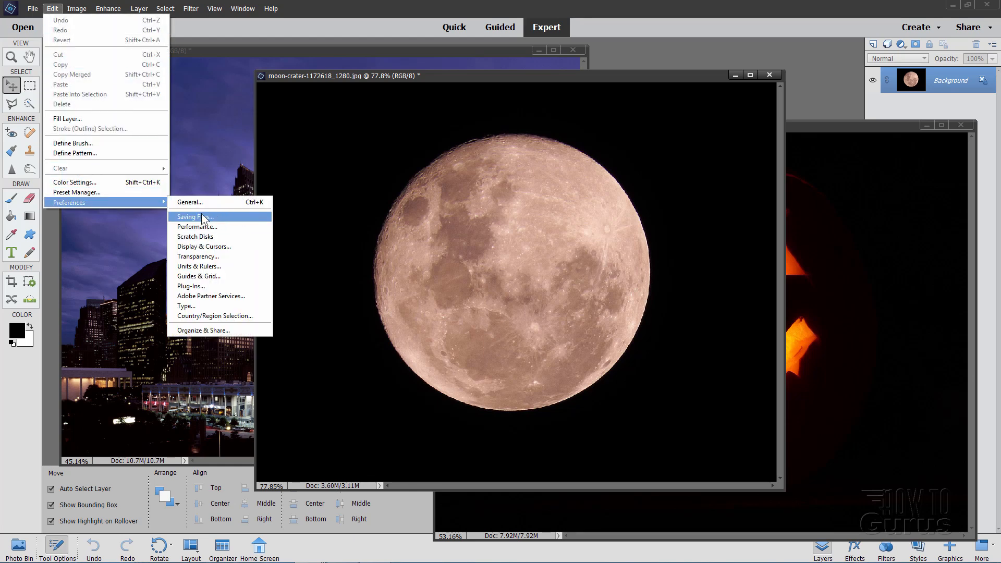
{"action": "left_click", "coordinate": [186, 308]}
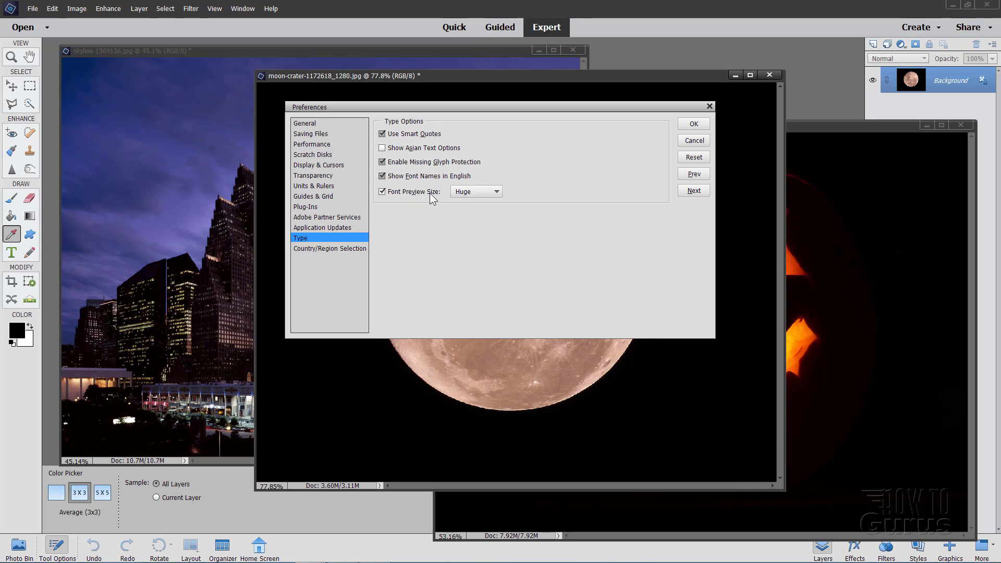
{"action": "left_click", "coordinate": [496, 193]}
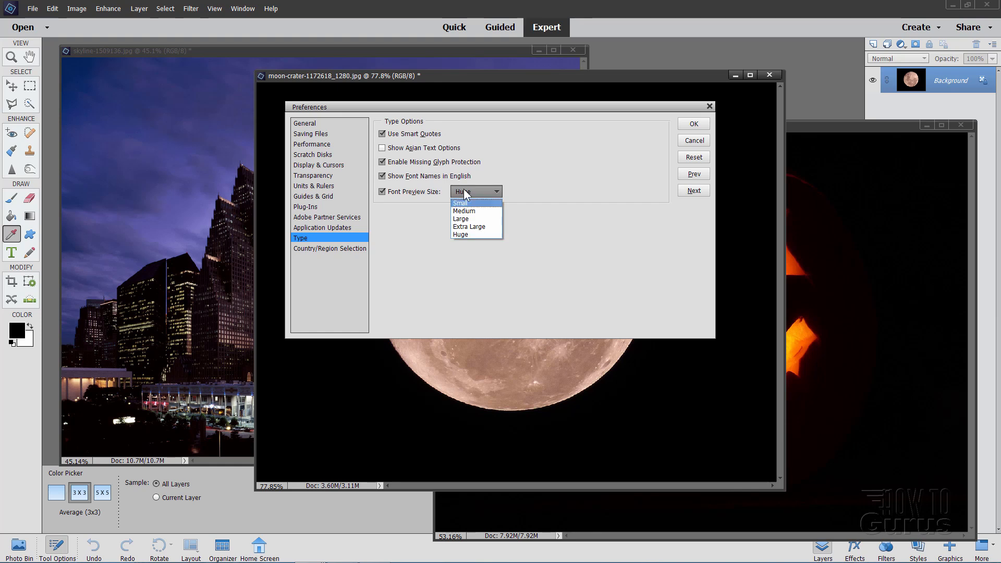
{"action": "left_click", "coordinate": [695, 127]}
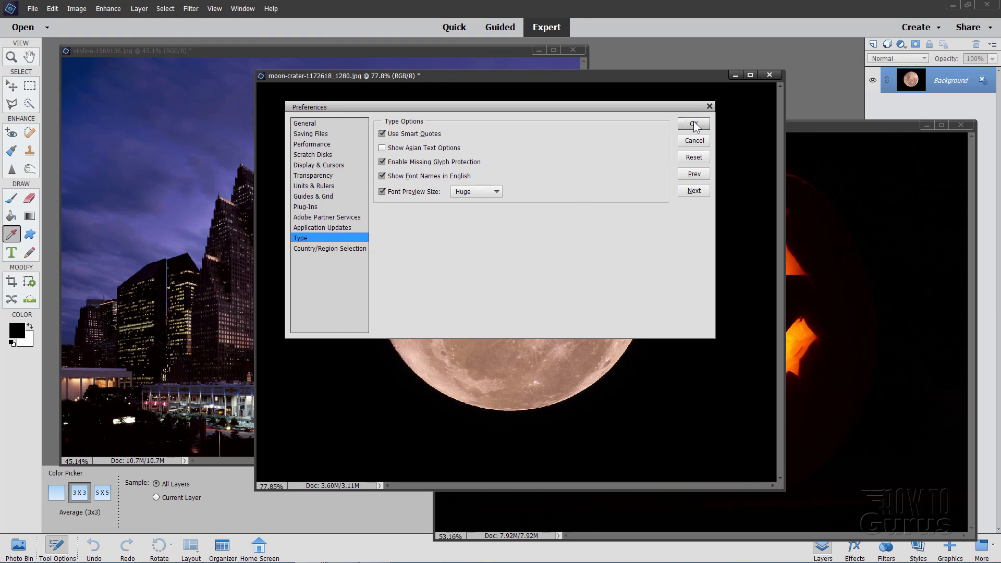
{"action": "left_click", "coordinate": [694, 125]}
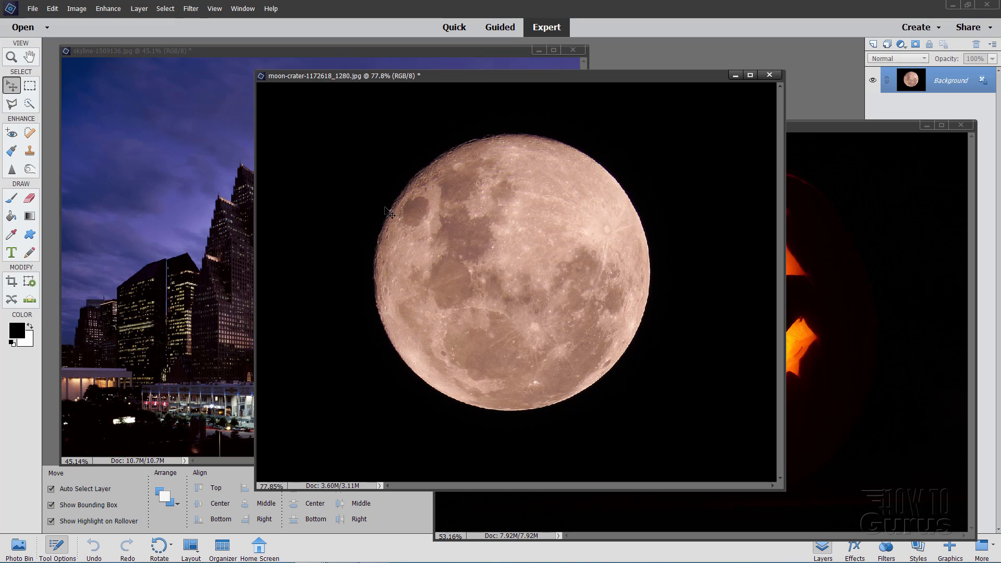
Minimize the skyline photo and arrange the floating moon and pumpkin windows side by side with a slight overlap.
{"action": "left_click", "coordinate": [417, 54]}
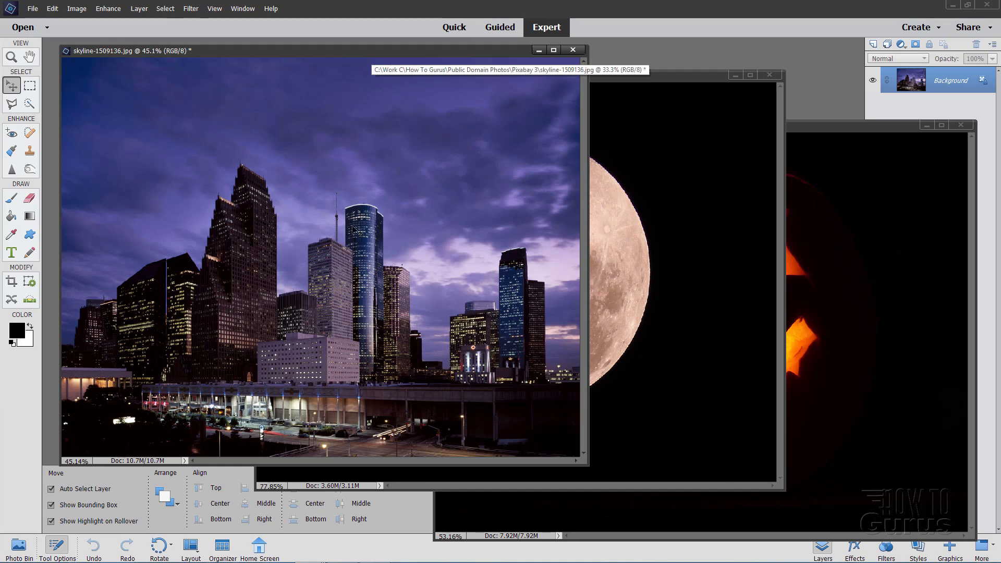
{"action": "left_click", "coordinate": [539, 51]}
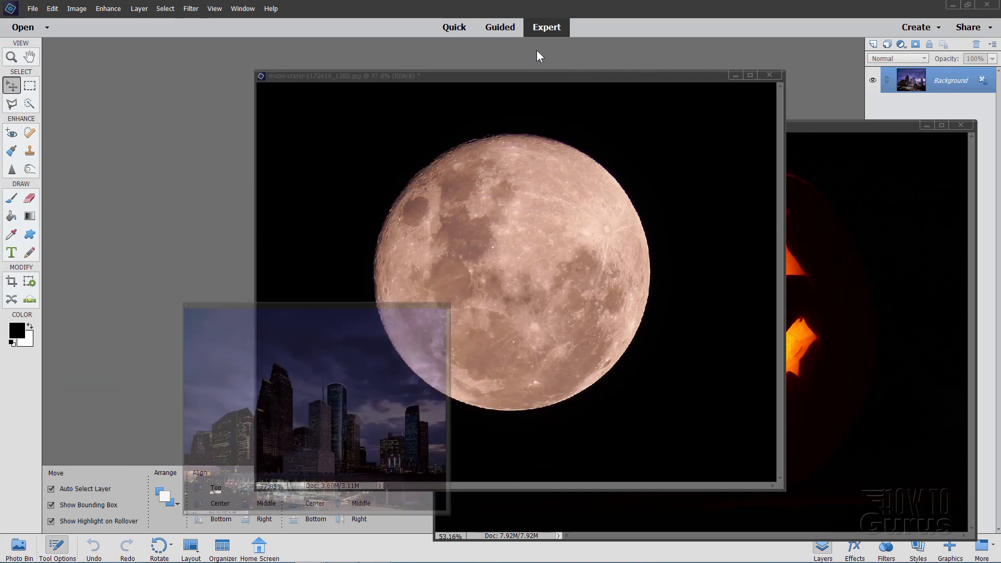
{"action": "left_click_drag", "start_coordinate": [529, 78], "coordinate": [334, 74]}
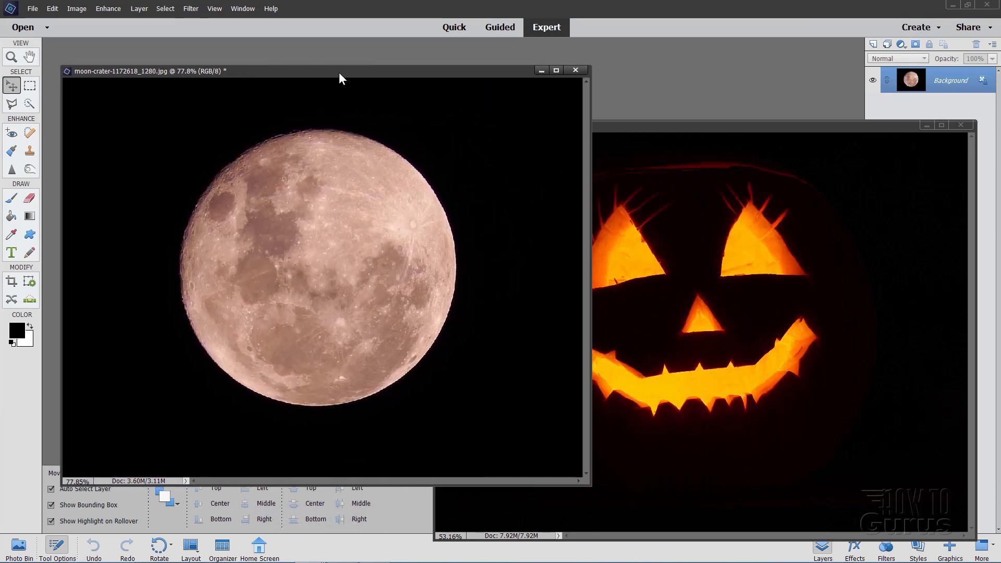
{"action": "left_click", "coordinate": [656, 131]}
{"action": "mouse_move", "coordinate": [656, 131]}
{"action": "left_mouse_down"}
{"action": "mouse_move", "coordinate": [605, 123]}
{"action": "mouse_move", "coordinate": [642, 135]}
{"action": "mouse_move", "coordinate": [645, 124]}
{"action": "left_mouse_up"}
{"action": "left_click_drag", "start_coordinate": [465, 74], "coordinate": [447, 68]}
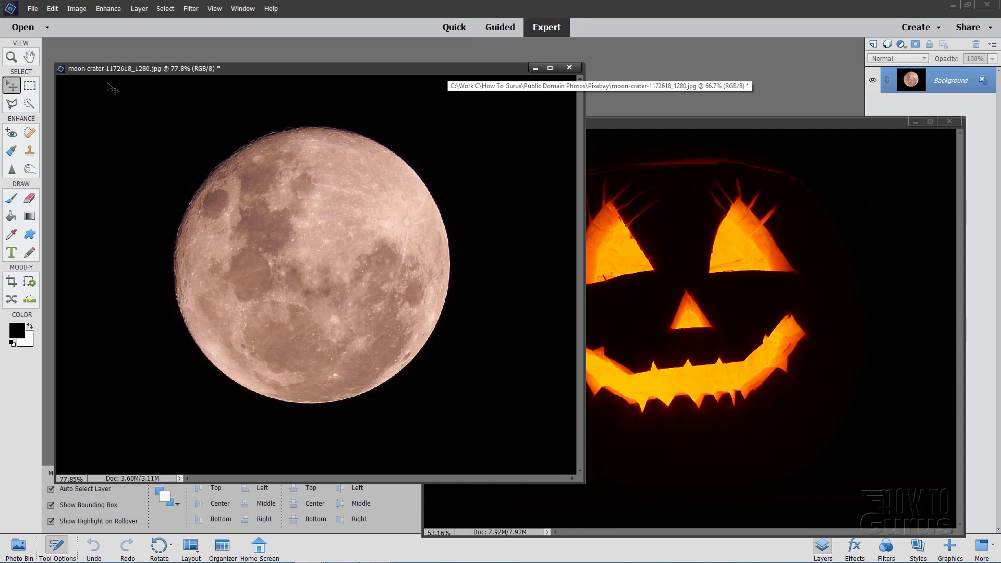
Make sure Allow Floating Documents in Expert Mode is enabled in the General preferences.
{"action": "left_click", "coordinate": [53, 8]}
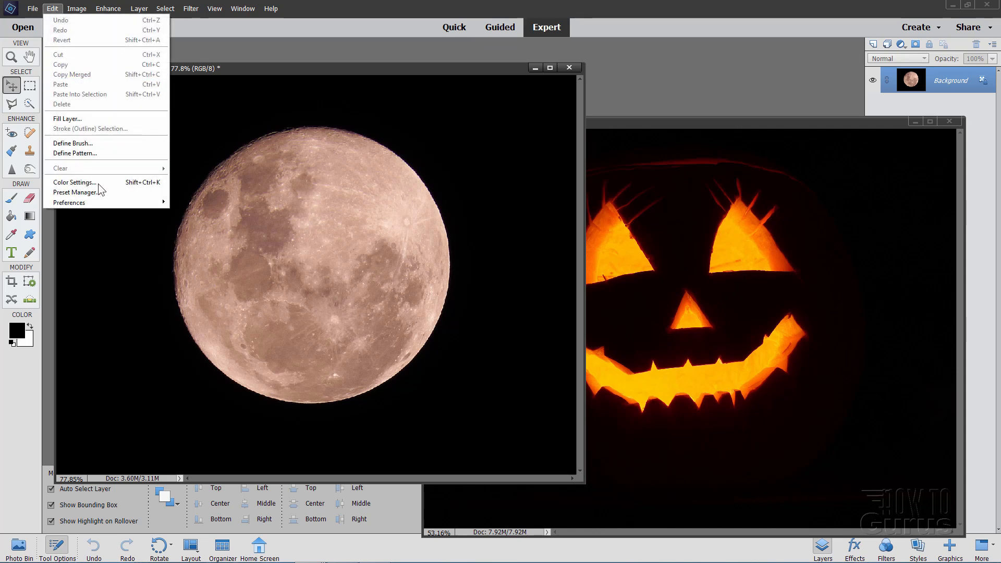
{"action": "mouse_move", "coordinate": [90, 203]}
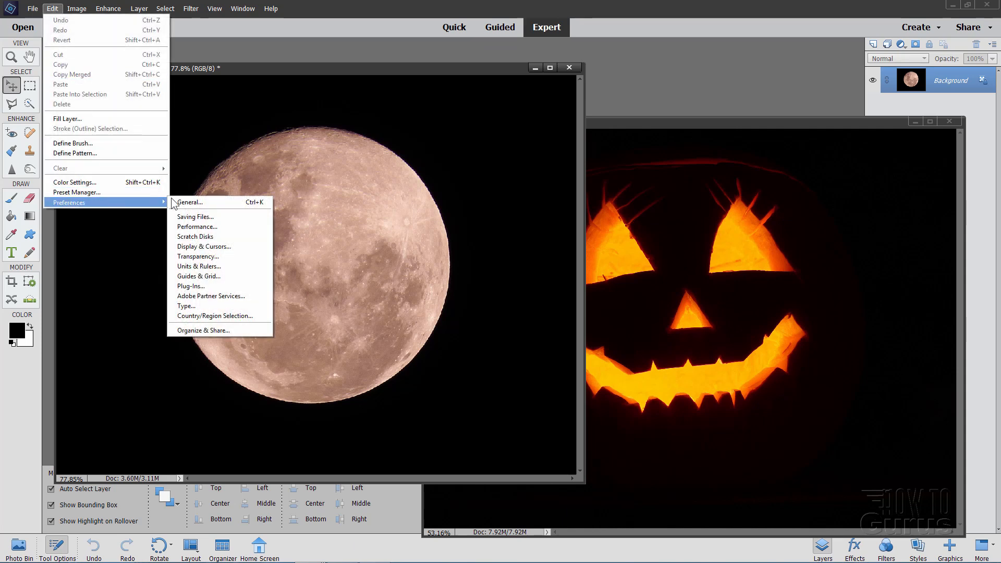
{"action": "left_click", "coordinate": [194, 202]}
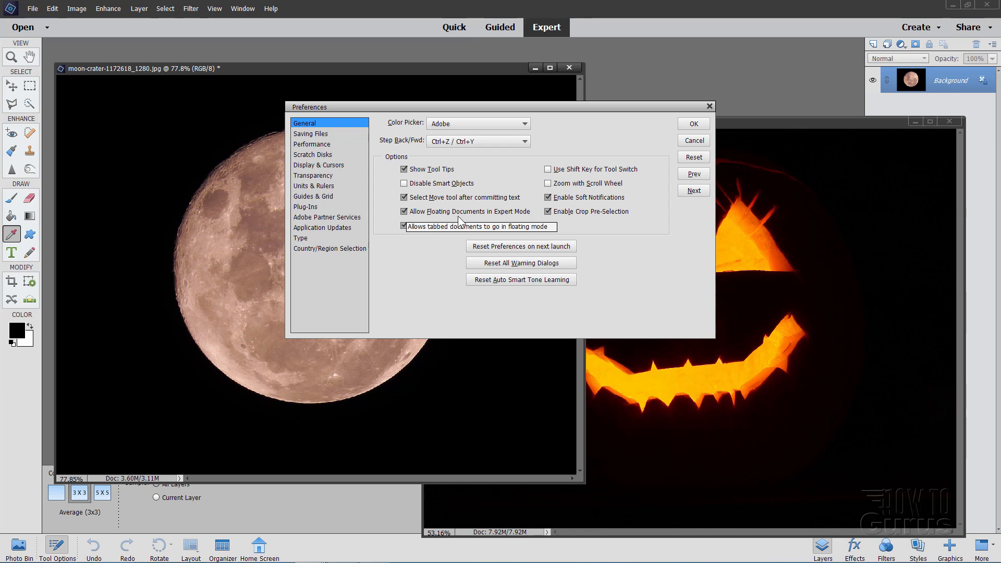
{"action": "left_click", "coordinate": [412, 214]}
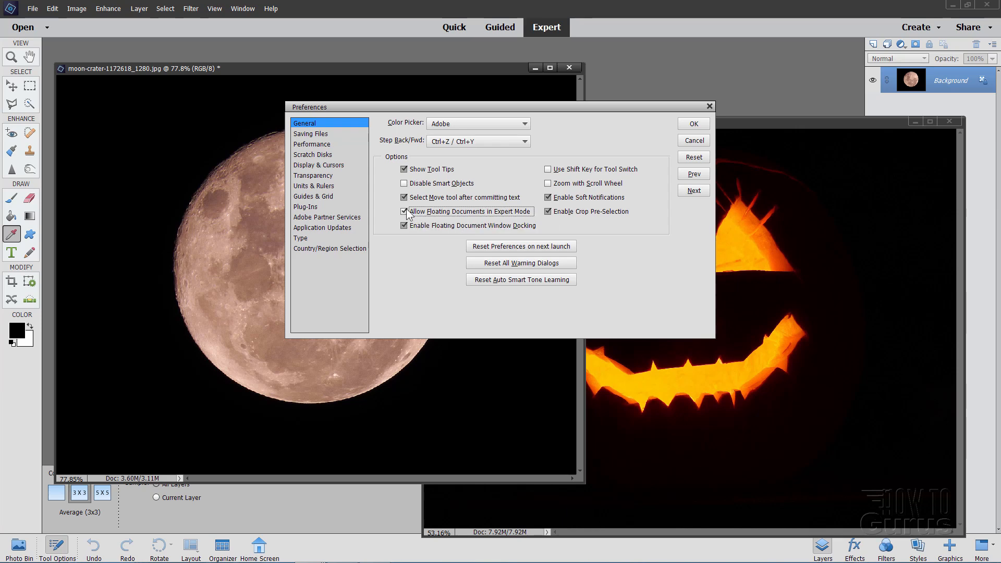
{"action": "left_click", "coordinate": [413, 212]}
{"action": "left_click", "coordinate": [694, 125]}
Dock the floating moon photo window as a tab in the workspace.
{"action": "left_click_drag", "start_coordinate": [509, 71], "coordinate": [541, 74]}
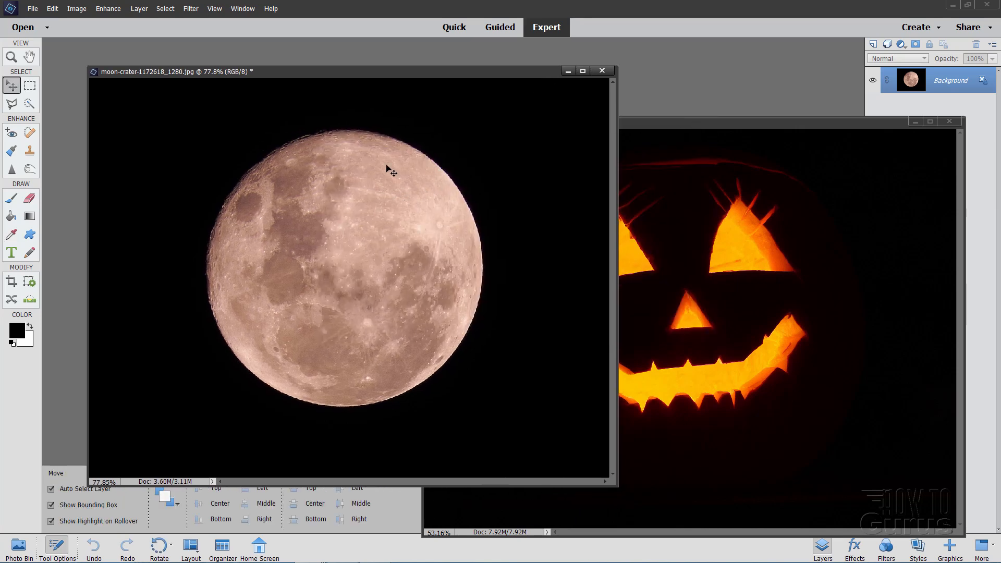
{"action": "left_click_drag", "start_coordinate": [322, 69], "coordinate": [320, 68]}
{"action": "left_click_drag", "start_coordinate": [311, 49], "coordinate": [309, 42]}
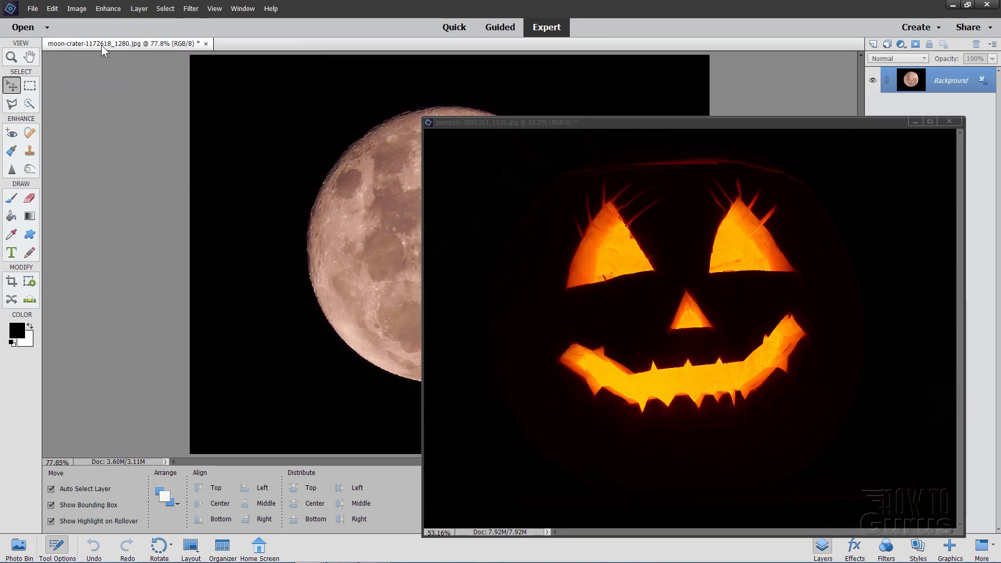
{"action": "left_click_drag", "start_coordinate": [110, 45], "coordinate": [285, 43]}
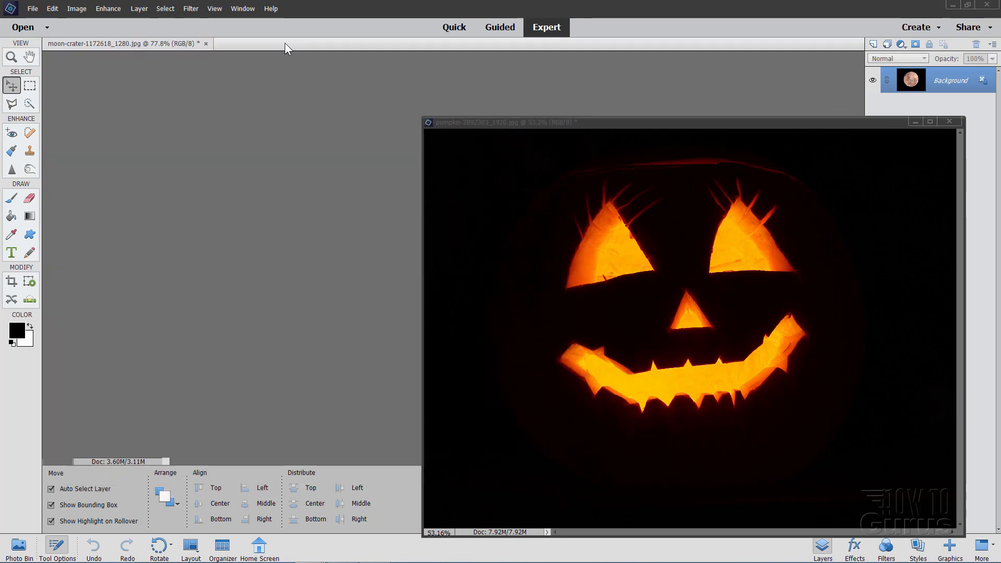
Copy the pumpkin photo's Background layer into the moon document and close the pumpkin photo.
{"action": "left_click_drag", "start_coordinate": [618, 126], "coordinate": [600, 214]}
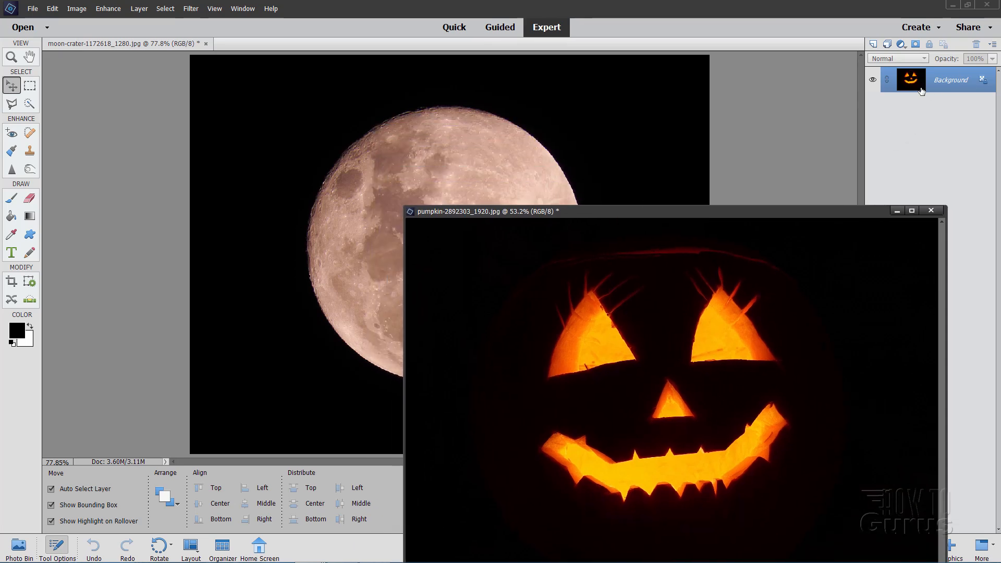
{"action": "left_click_drag", "start_coordinate": [923, 79], "coordinate": [402, 145]}
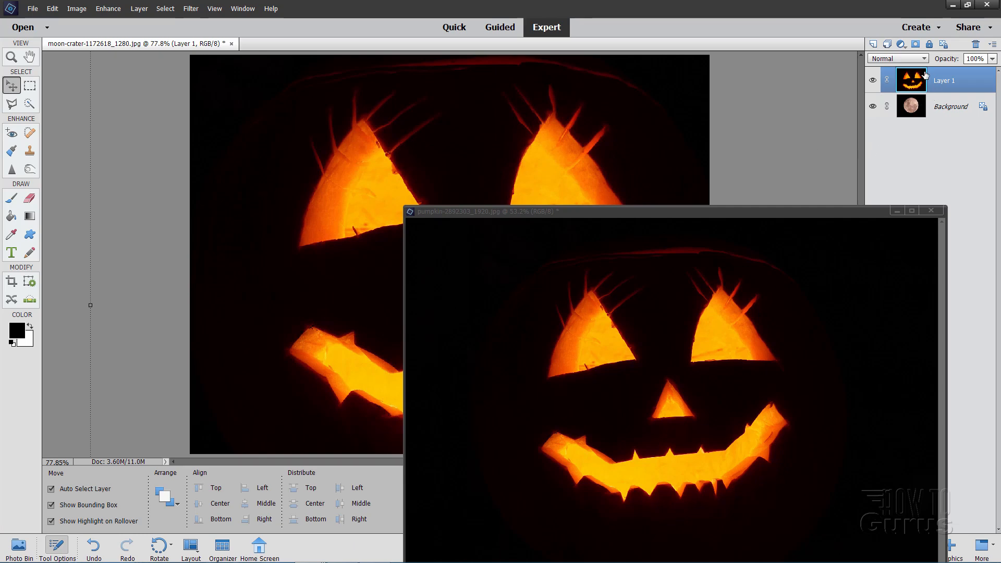
{"action": "left_click_drag", "start_coordinate": [831, 218], "coordinate": [780, 201]}
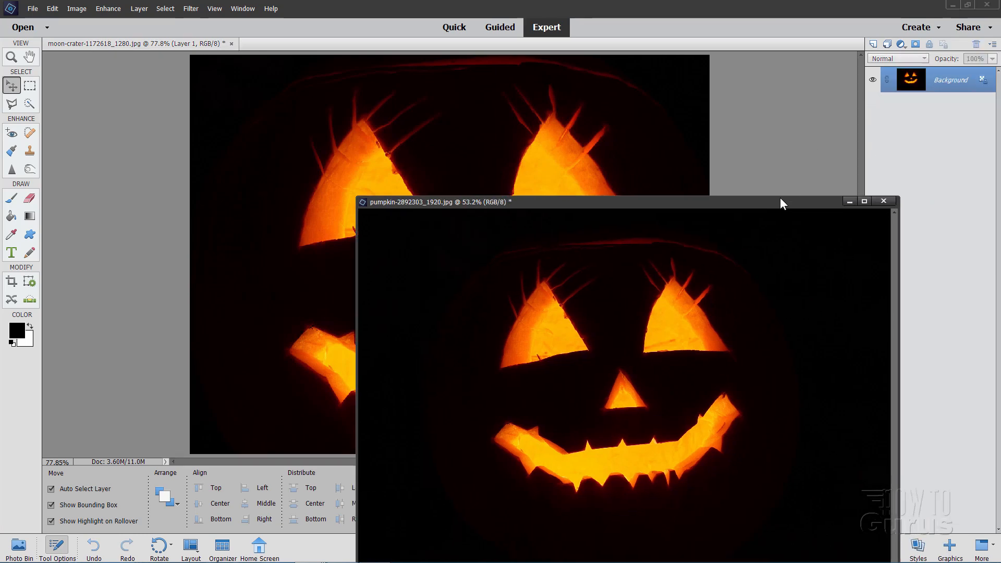
{"action": "left_click", "coordinate": [885, 199]}
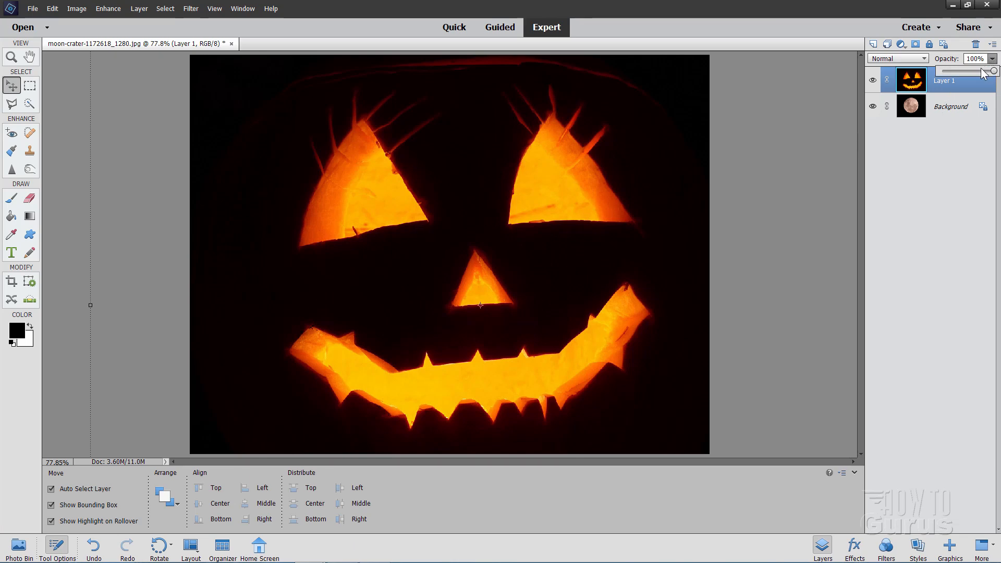
Set the pumpkin layer's opacity to 50%.
{"action": "left_click", "coordinate": [984, 59]}
{"action": "type", "text": "5"}
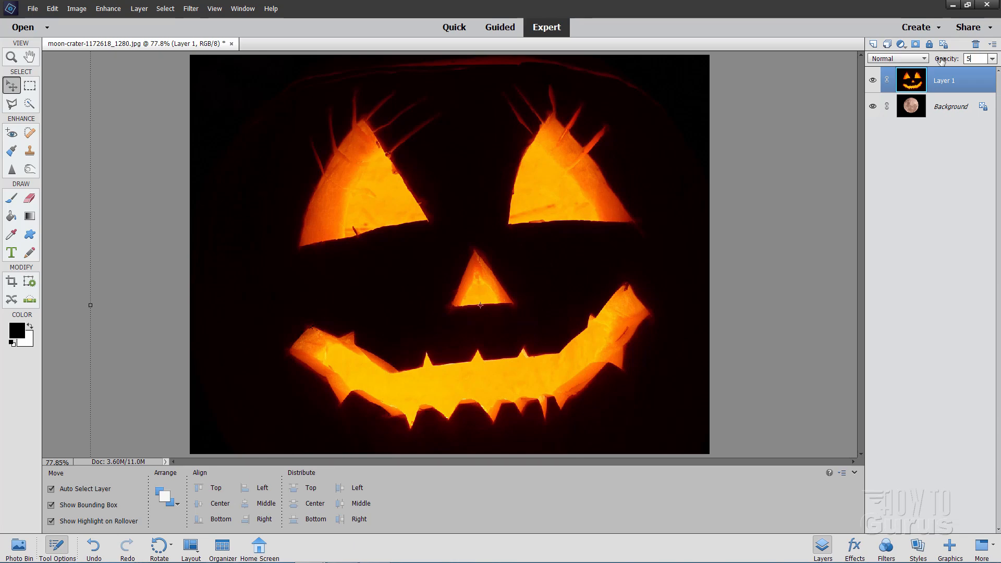
{"action": "type", "text": "0"}
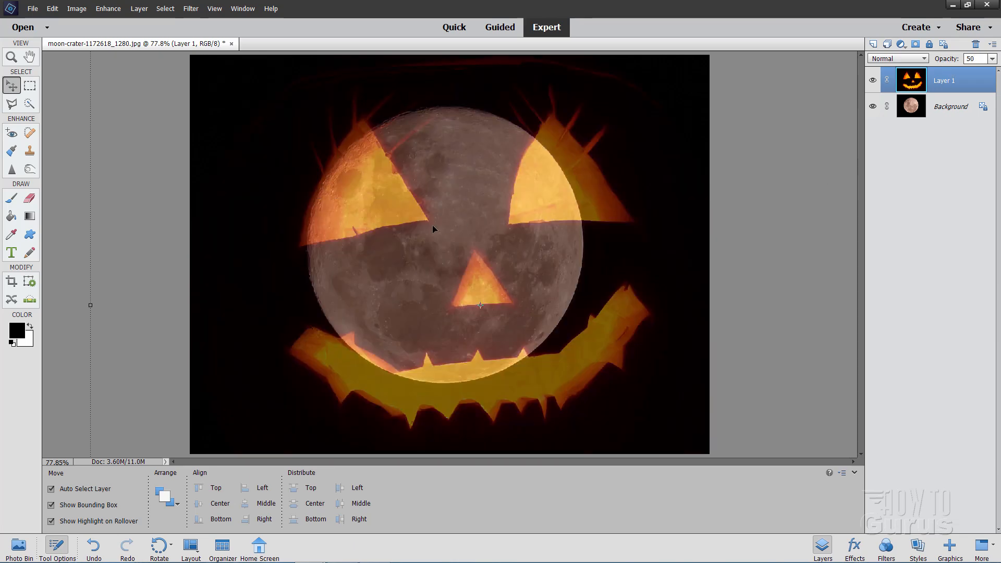
Scale the pumpkin layer proportionally to 55.47% and position its face within the moon's disc.
{"action": "left_click_drag", "start_coordinate": [552, 205], "coordinate": [541, 202]}
{"action": "left_click_drag", "start_coordinate": [368, 196], "coordinate": [413, 214]}
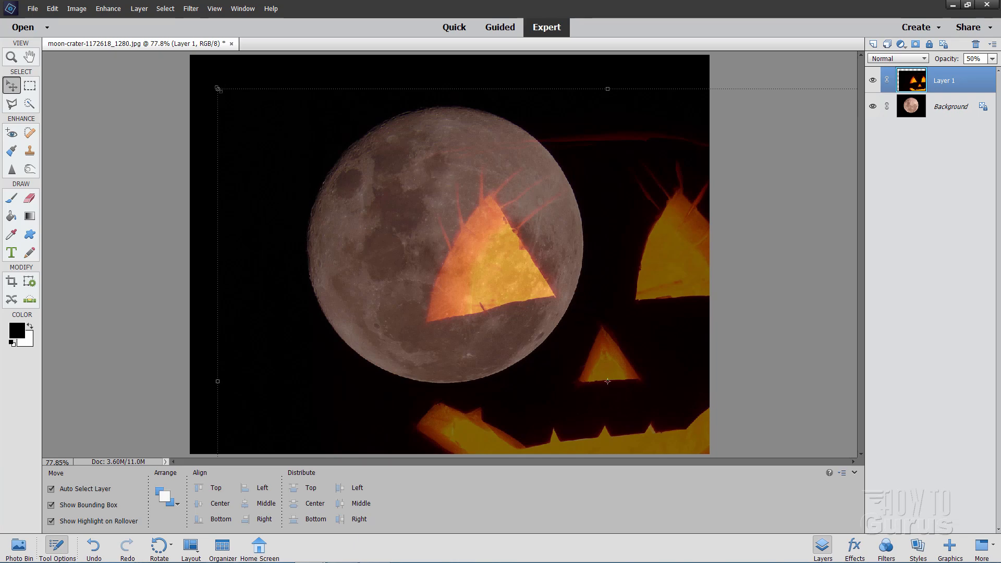
{"action": "left_click_drag", "start_coordinate": [219, 89], "coordinate": [396, 222]}
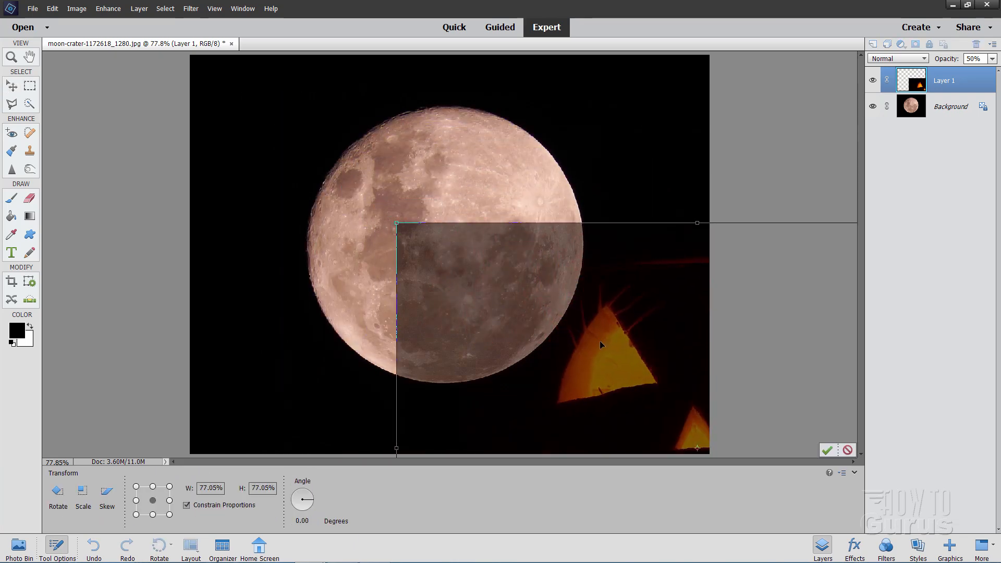
{"action": "left_click_drag", "start_coordinate": [602, 345], "coordinate": [408, 220]}
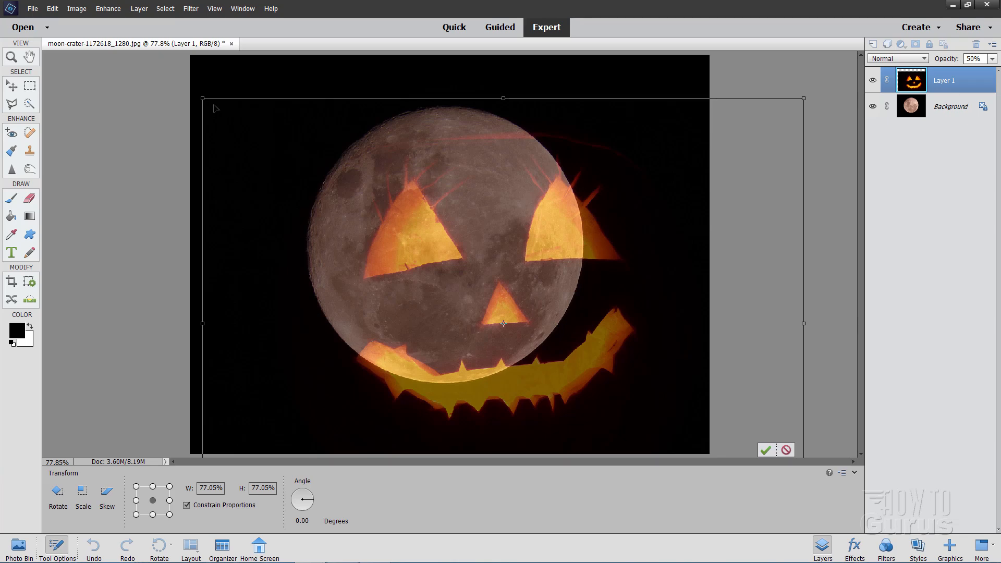
{"action": "left_click_drag", "start_coordinate": [204, 100], "coordinate": [314, 173]}
{"action": "left_click_drag", "start_coordinate": [435, 261], "coordinate": [388, 218]}
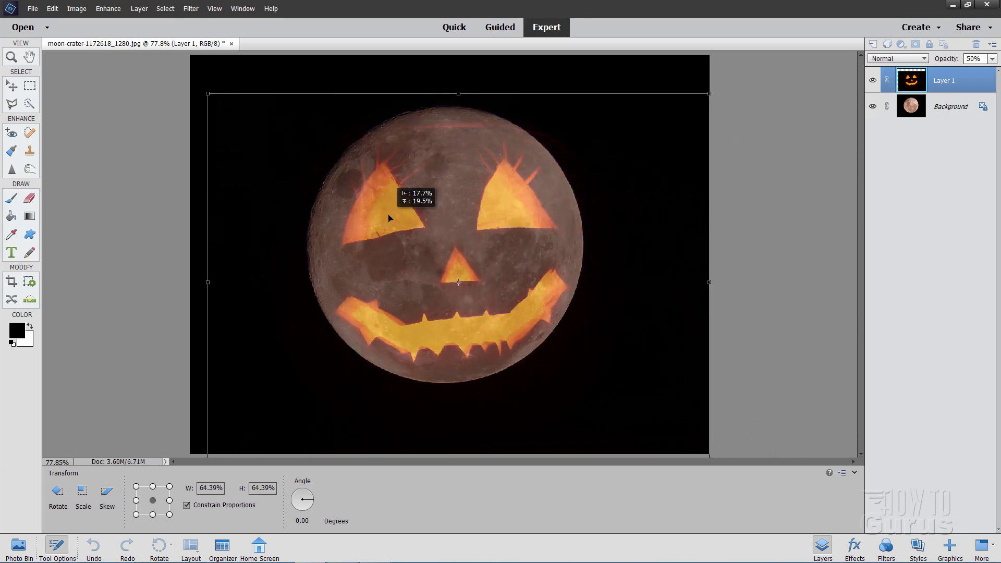
{"action": "left_click_drag", "start_coordinate": [208, 95], "coordinate": [275, 145]}
{"action": "left_click_drag", "start_coordinate": [442, 253], "coordinate": [411, 258]}
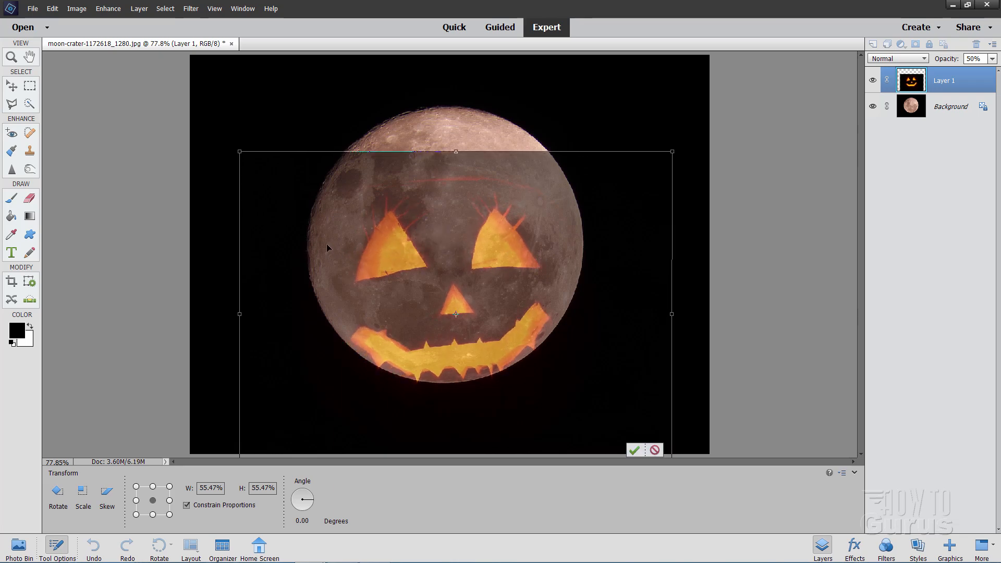
{"action": "left_click_drag", "start_coordinate": [494, 256], "coordinate": [511, 234]}
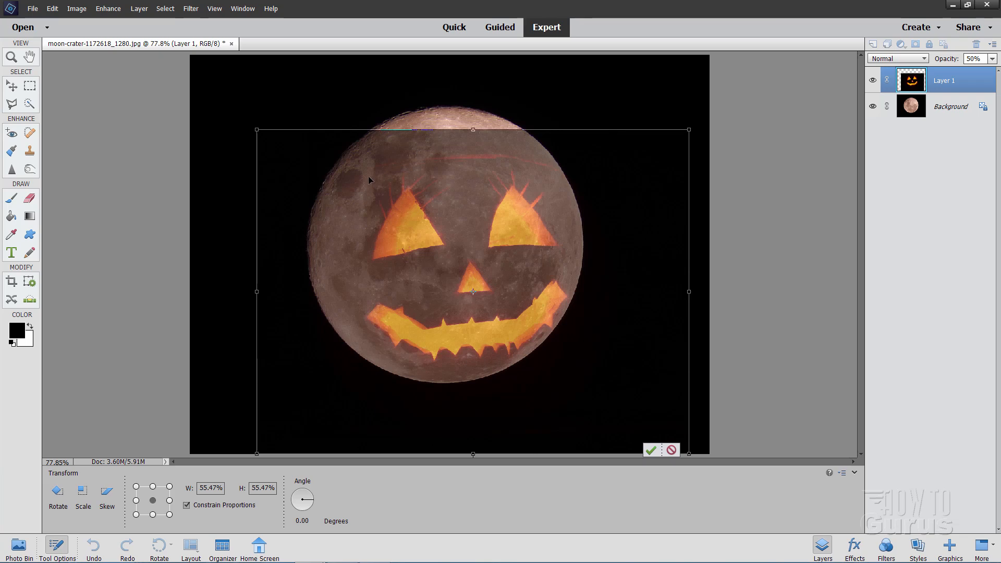
{"action": "left_click_drag", "start_coordinate": [522, 244], "coordinate": [518, 240]}
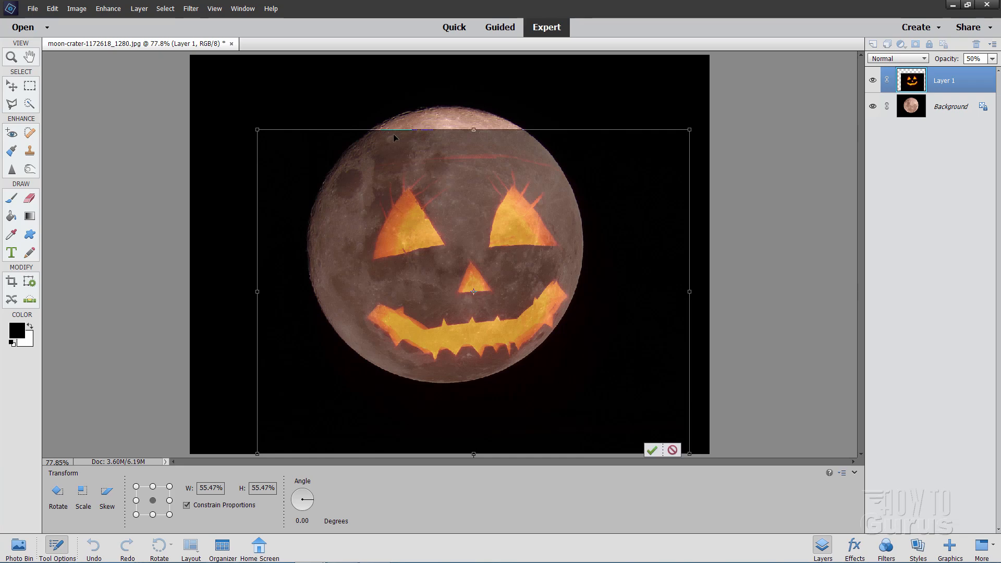
{"action": "left_click", "coordinate": [653, 451]}
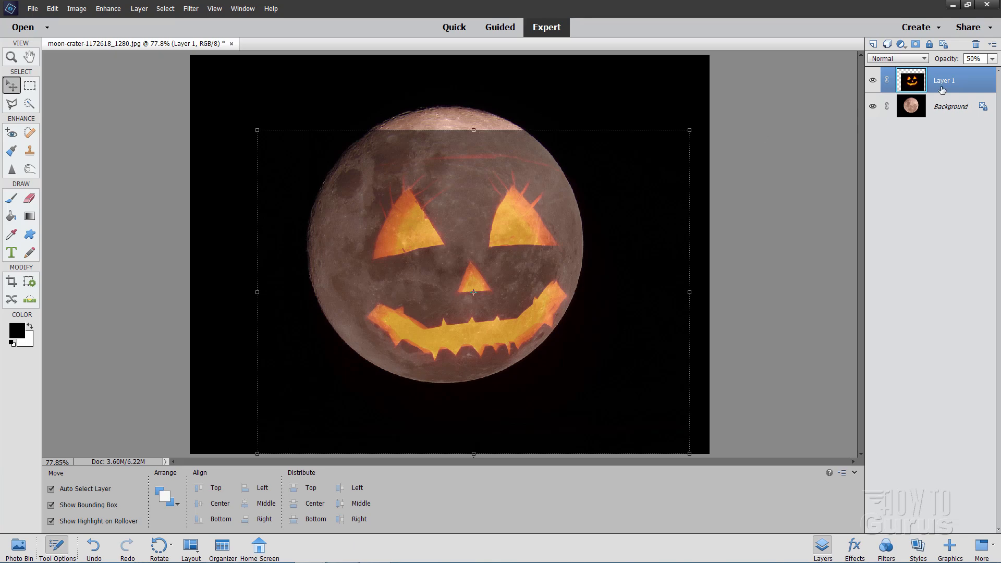
Set the pumpkin layer's opacity to 100% and paint over the red lid line above the eyes with a 40 px black brush.
{"action": "left_click", "coordinate": [994, 59]}
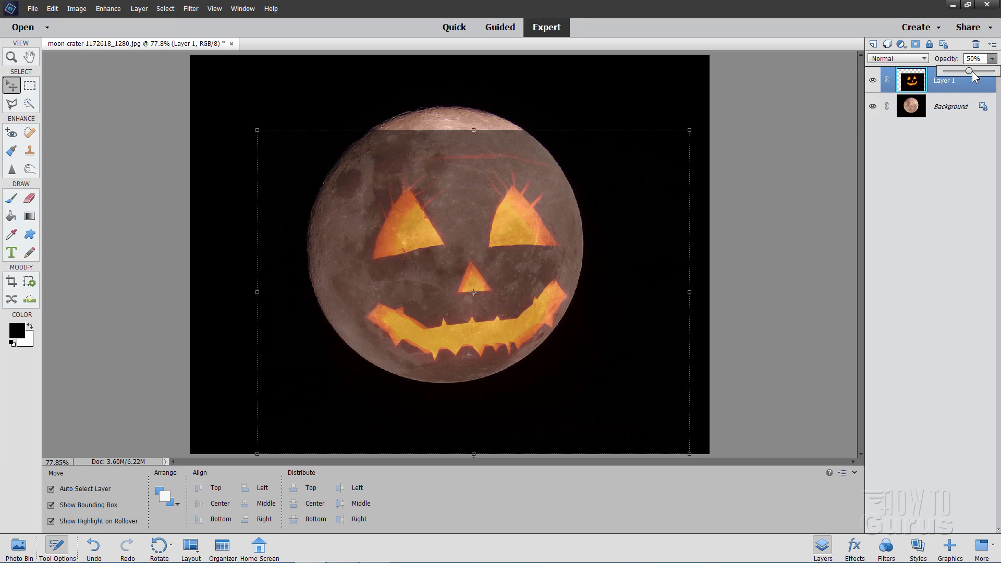
{"action": "left_click_drag", "start_coordinate": [973, 71], "coordinate": [995, 70]}
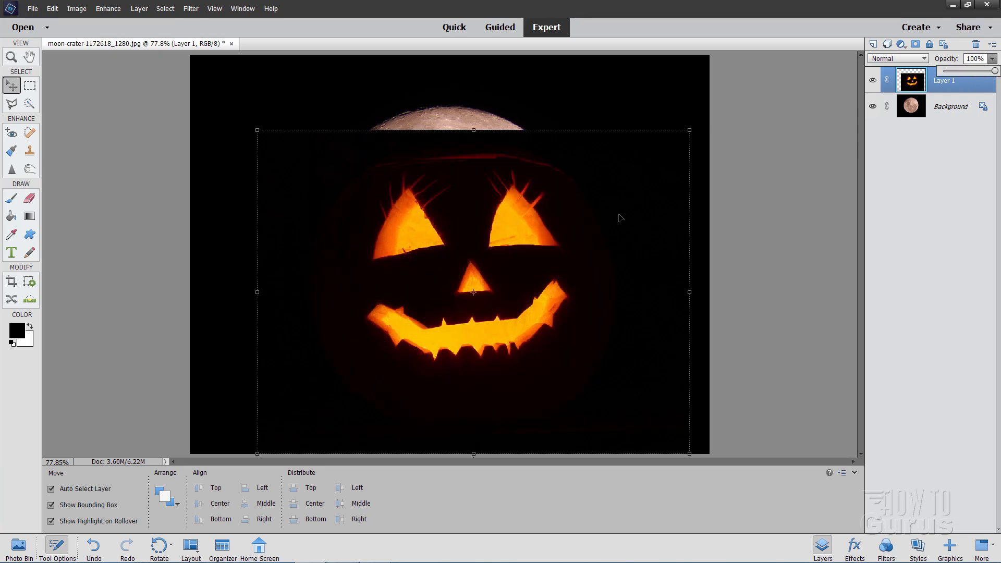
{"action": "left_click", "coordinate": [11, 57]}
{"action": "left_click", "coordinate": [462, 186]}
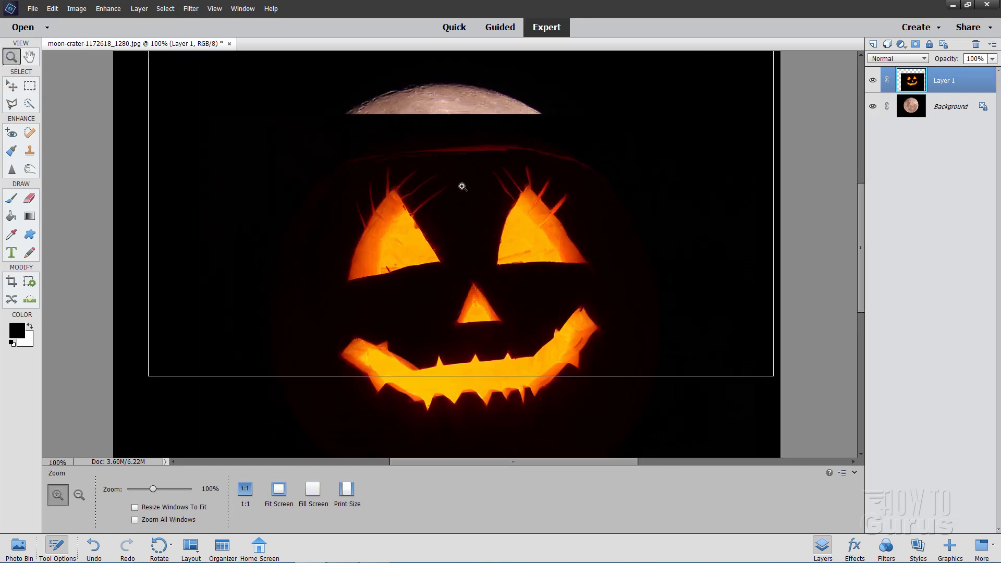
{"action": "left_click", "coordinate": [462, 187]}
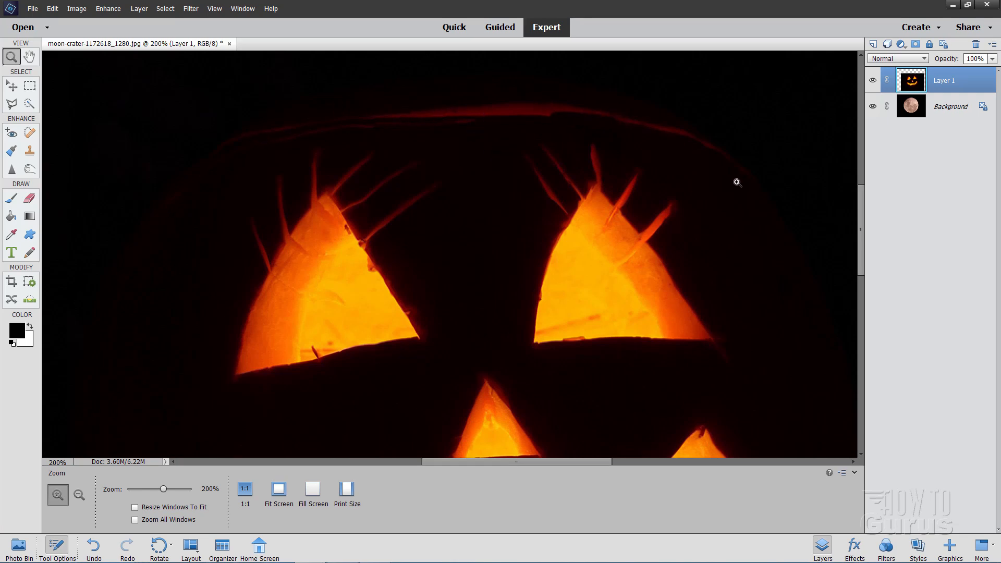
{"action": "left_click", "coordinate": [11, 198]}
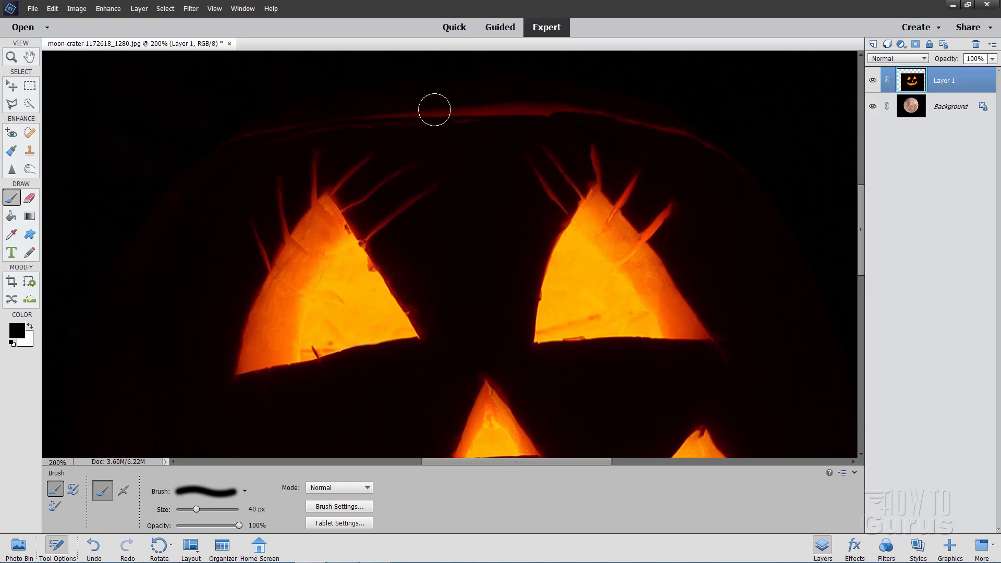
{"action": "mouse_move", "coordinate": [351, 114]}
{"action": "left_mouse_down"}
{"action": "mouse_move", "coordinate": [577, 98]}
{"action": "mouse_move", "coordinate": [349, 113]}
{"action": "mouse_move", "coordinate": [215, 142]}
{"action": "mouse_move", "coordinate": [471, 104]}
{"action": "mouse_move", "coordinate": [561, 102]}
{"action": "mouse_move", "coordinate": [703, 136]}
{"action": "mouse_move", "coordinate": [760, 186]}
{"action": "left_mouse_up"}
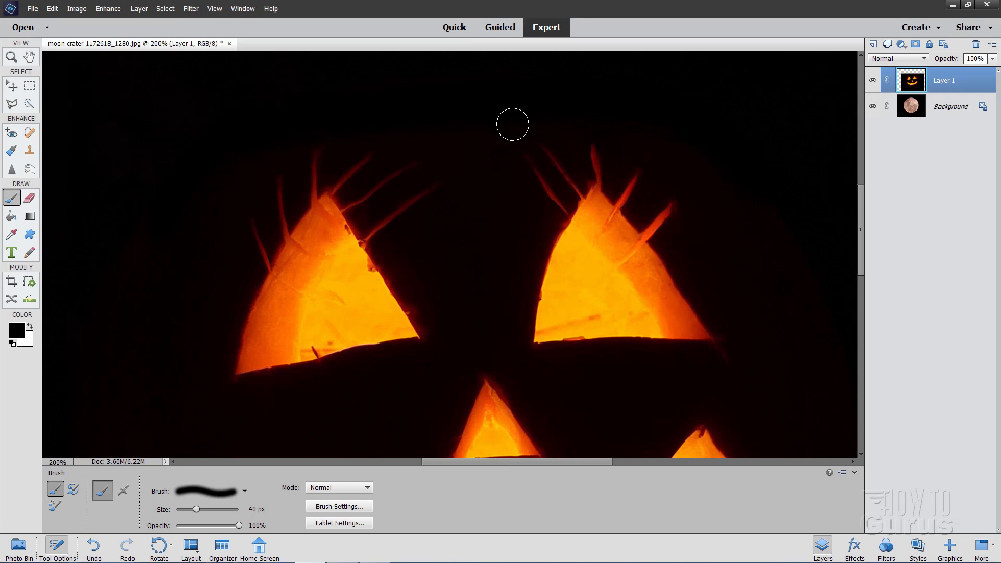
{"action": "left_click_drag", "start_coordinate": [860, 224], "coordinate": [852, 196]}
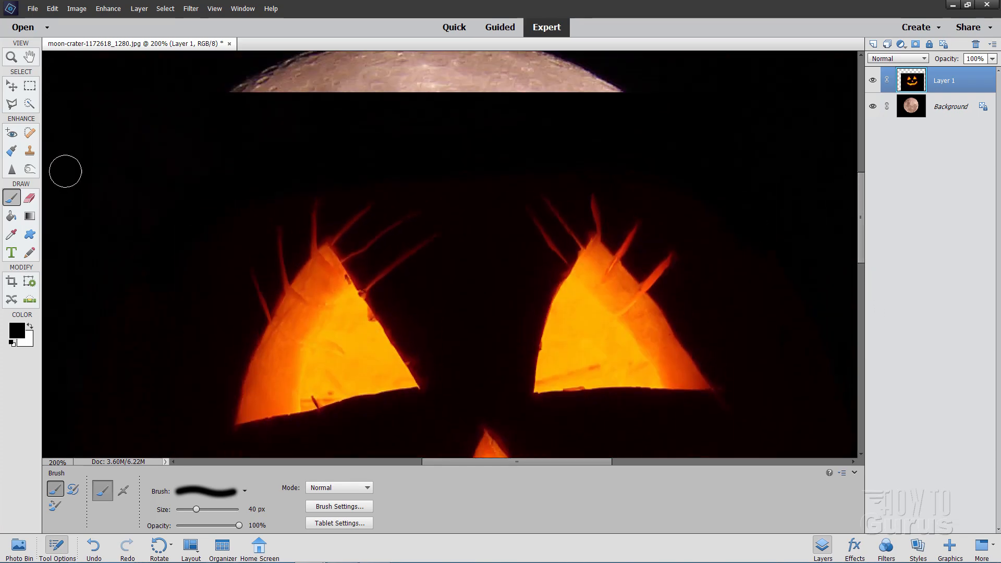
{"action": "left_click", "coordinate": [11, 57]}
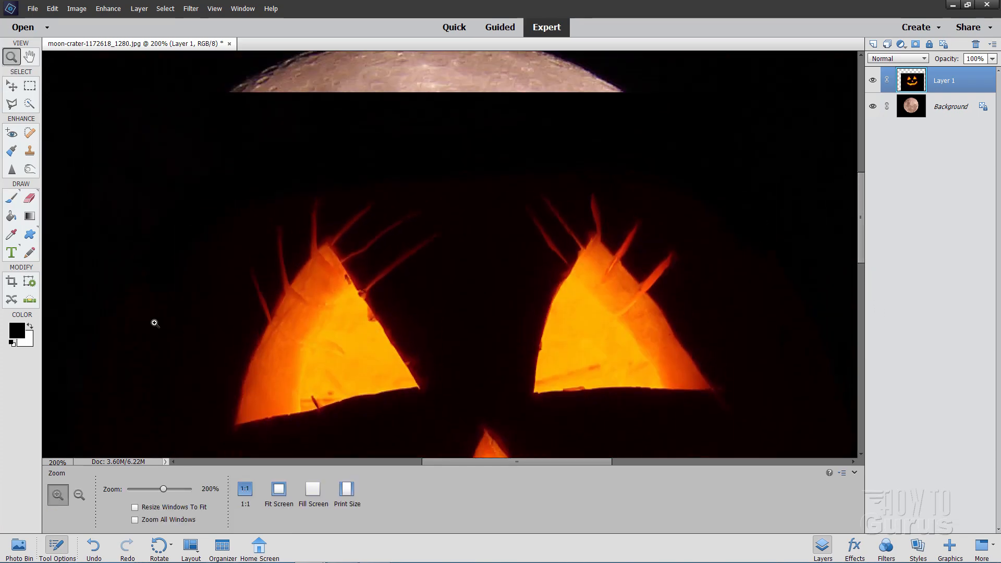
{"action": "left_click", "coordinate": [281, 491]}
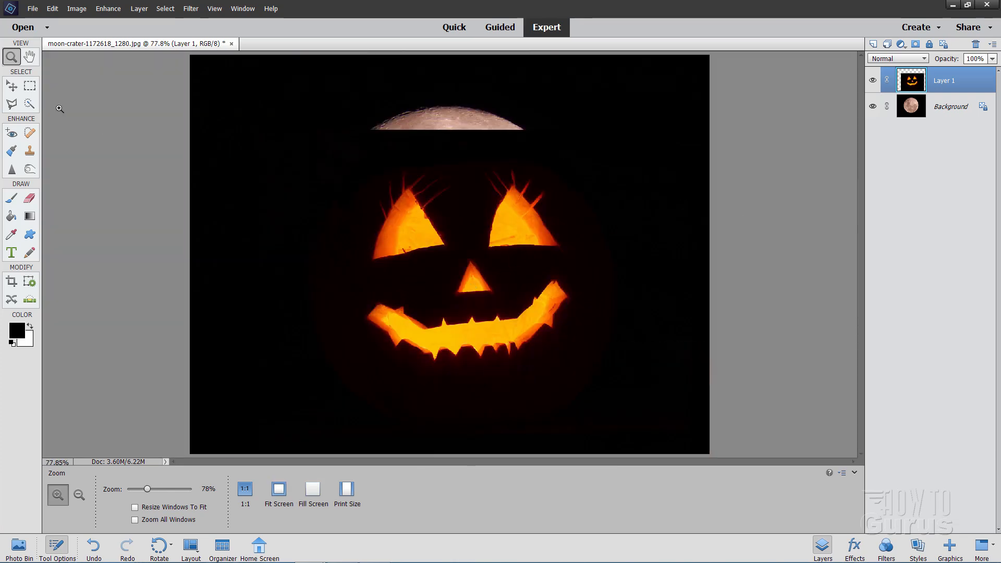
Select the black area around the pumpkin's facial features using the Magic Wand with a tolerance of 70.
{"action": "left_click", "coordinate": [11, 86]}
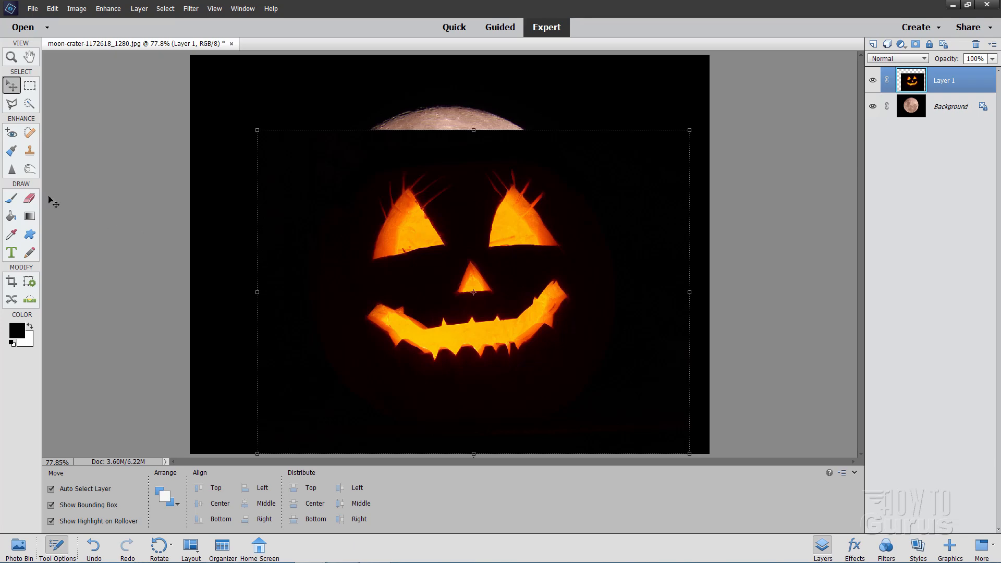
{"action": "left_click", "coordinate": [29, 104]}
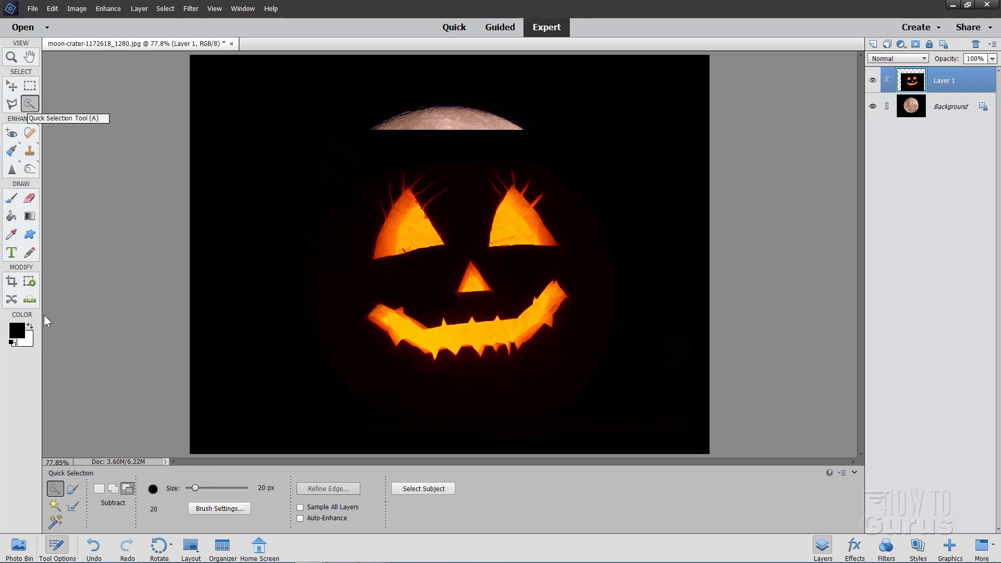
{"action": "left_click", "coordinate": [56, 506]}
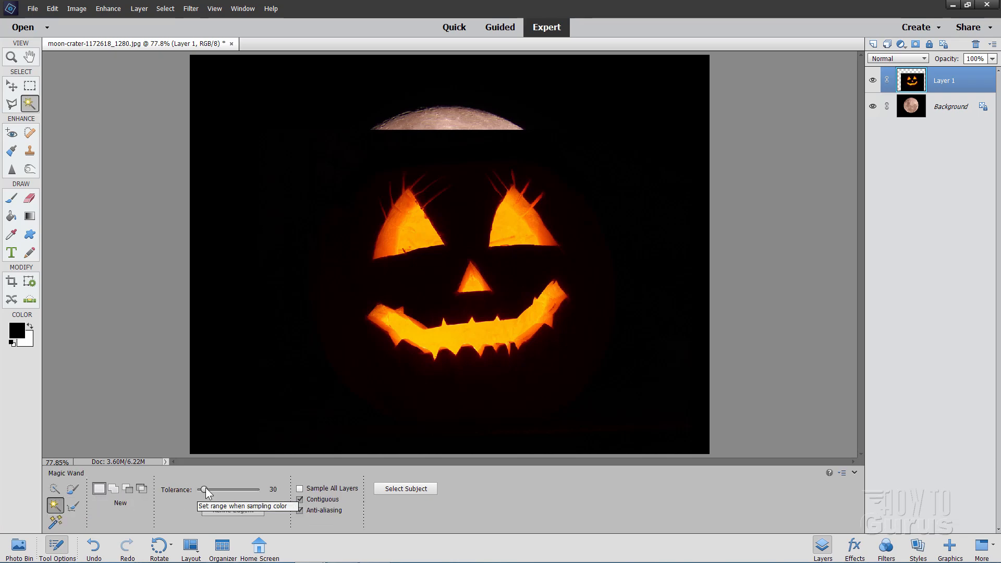
{"action": "double_click", "coordinate": [278, 489]}
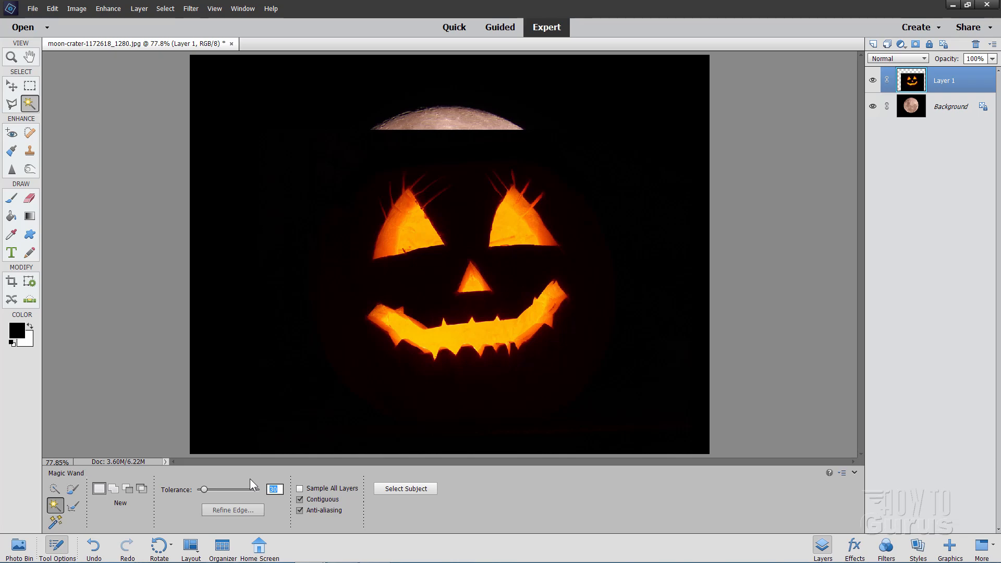
{"action": "type", "text": "70"}
{"action": "left_click", "coordinate": [418, 284]}
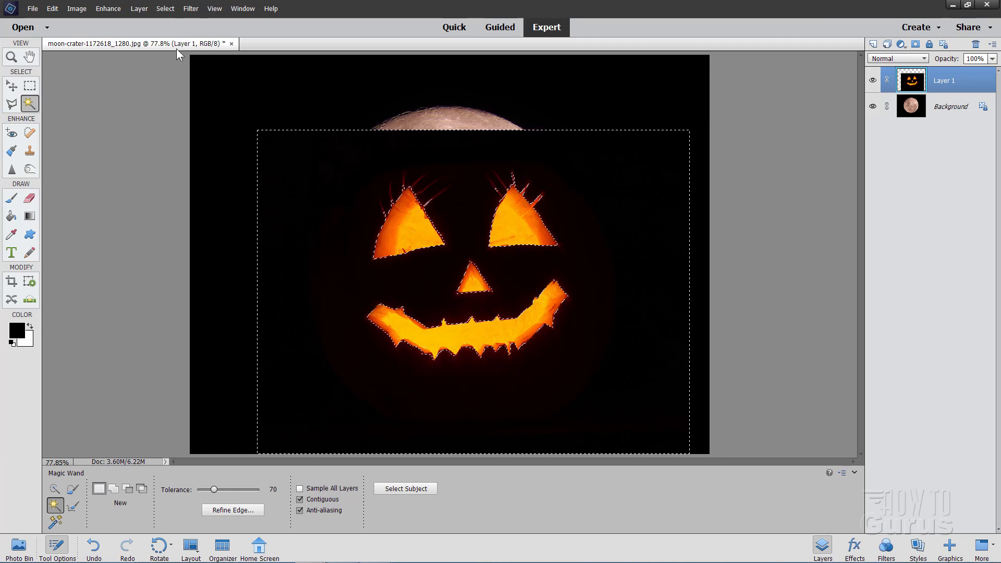
Invert the selection and expand it by 2 pixels.
{"action": "left_click", "coordinate": [164, 9]}
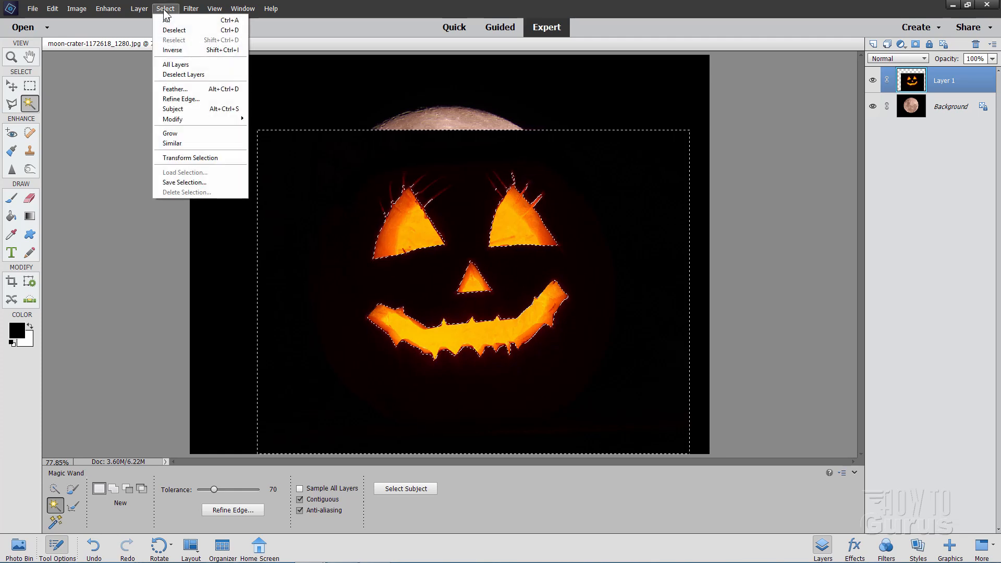
{"action": "left_click", "coordinate": [173, 49]}
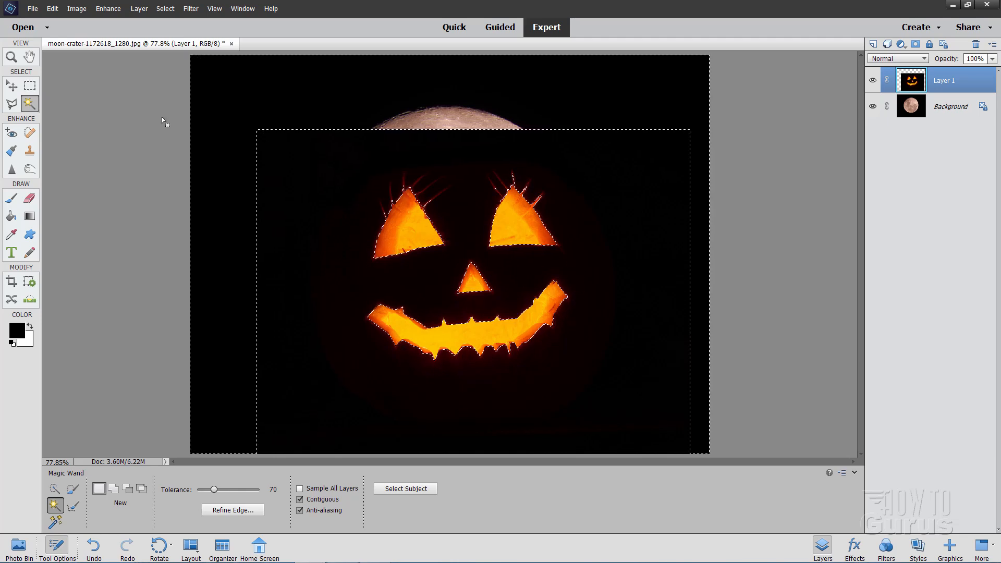
{"action": "left_click", "coordinate": [165, 9]}
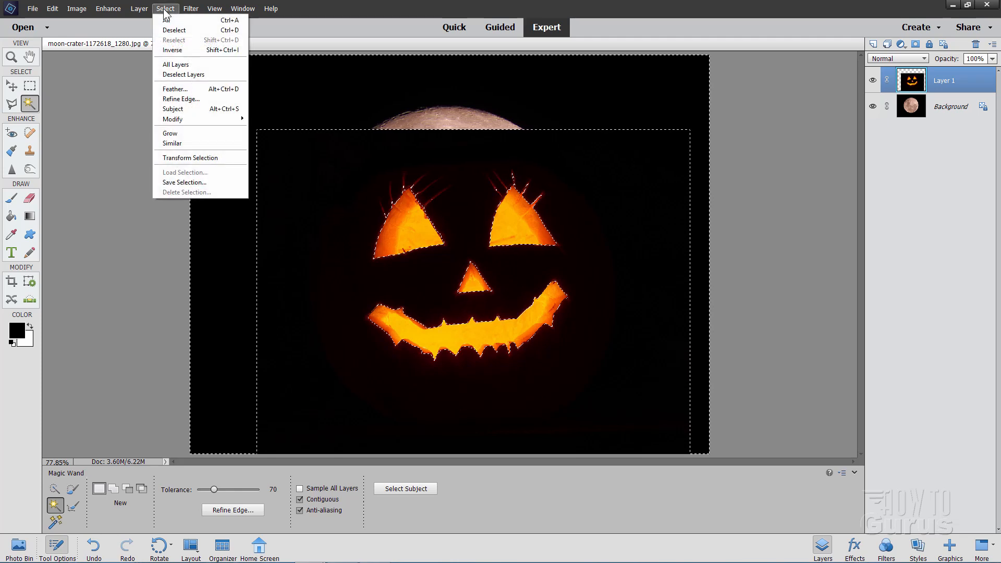
{"action": "mouse_move", "coordinate": [195, 120]}
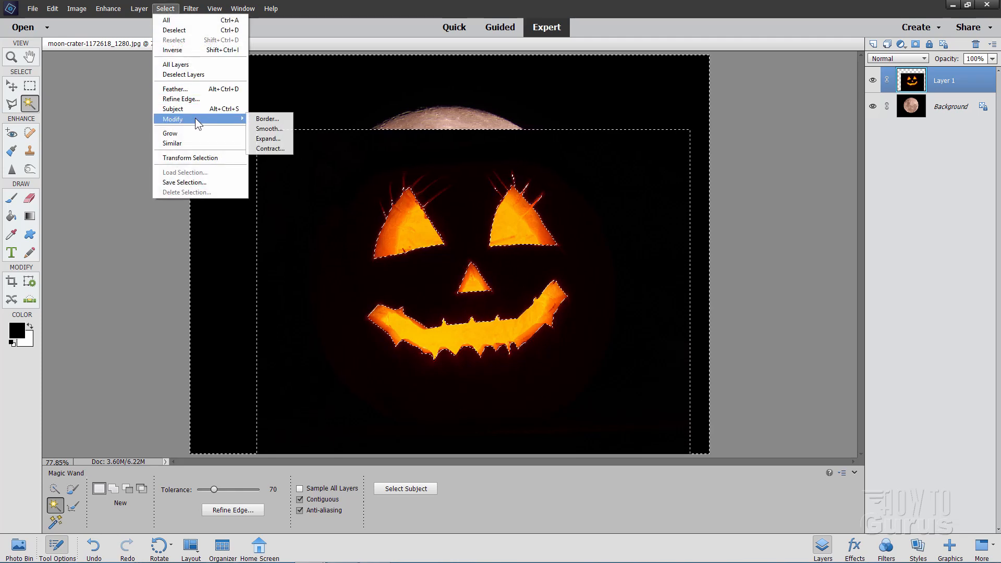
{"action": "left_click", "coordinate": [268, 139]}
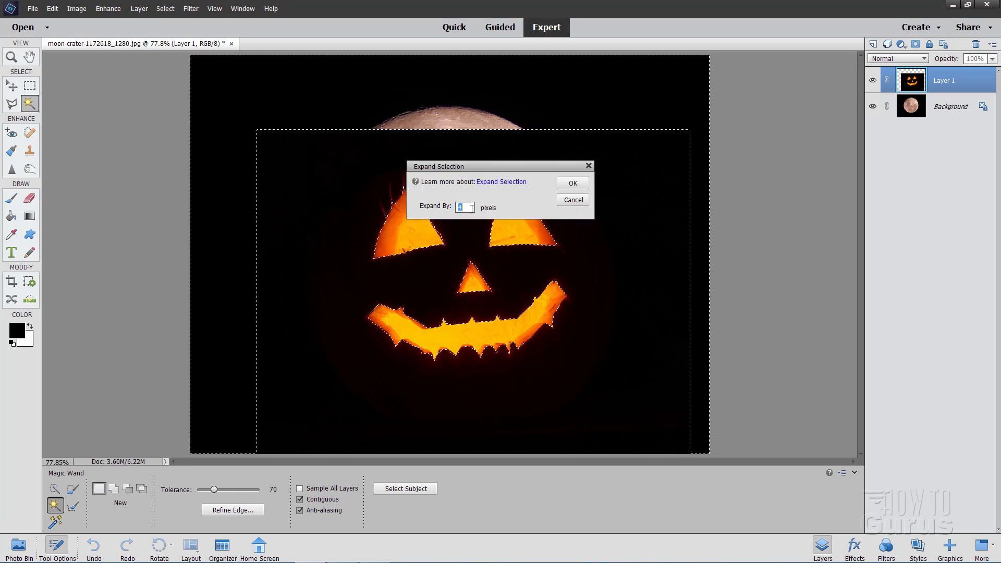
{"action": "type", "text": "2"}
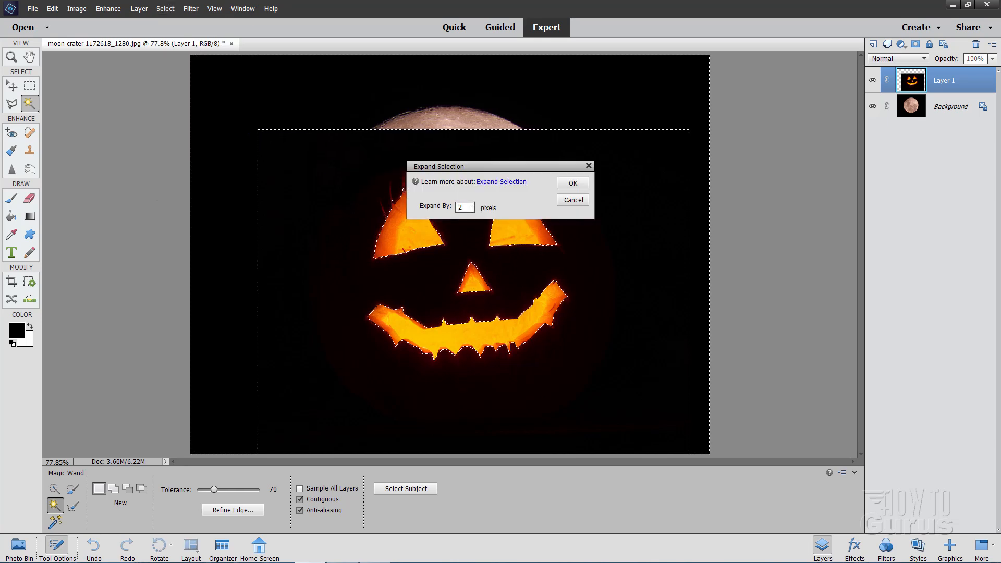
{"action": "left_click", "coordinate": [577, 183]}
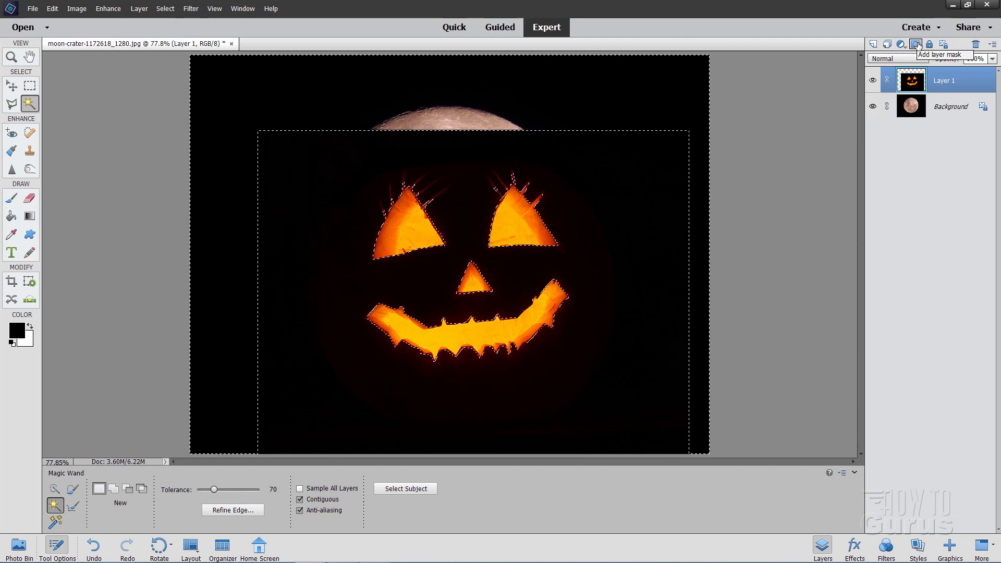
Add a layer mask to the pumpkin layer from the selection and shift the face slightly left on the moon.
{"action": "left_click", "coordinate": [917, 44]}
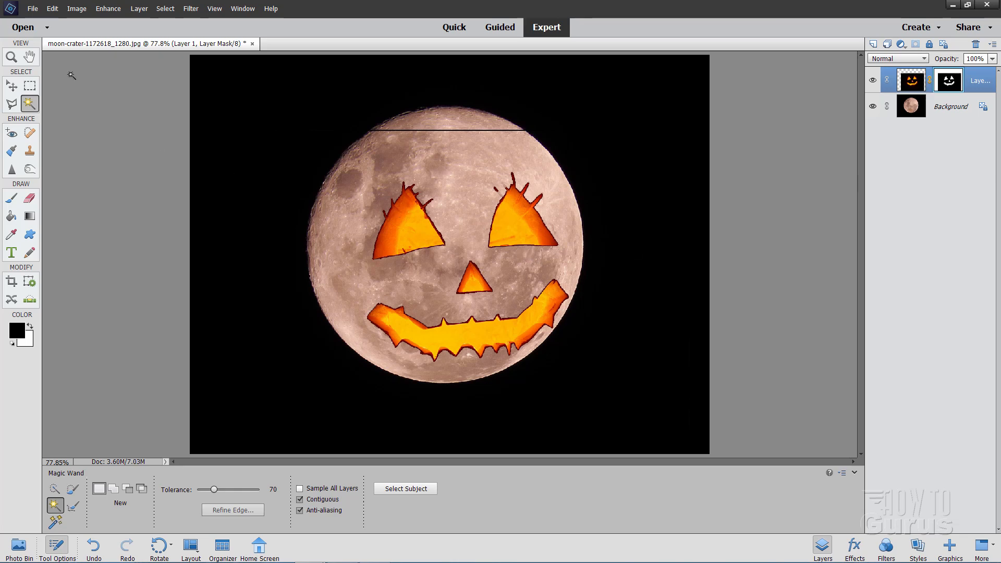
{"action": "key", "text": "v"}
{"action": "left_click_drag", "start_coordinate": [519, 331], "coordinate": [515, 327]}
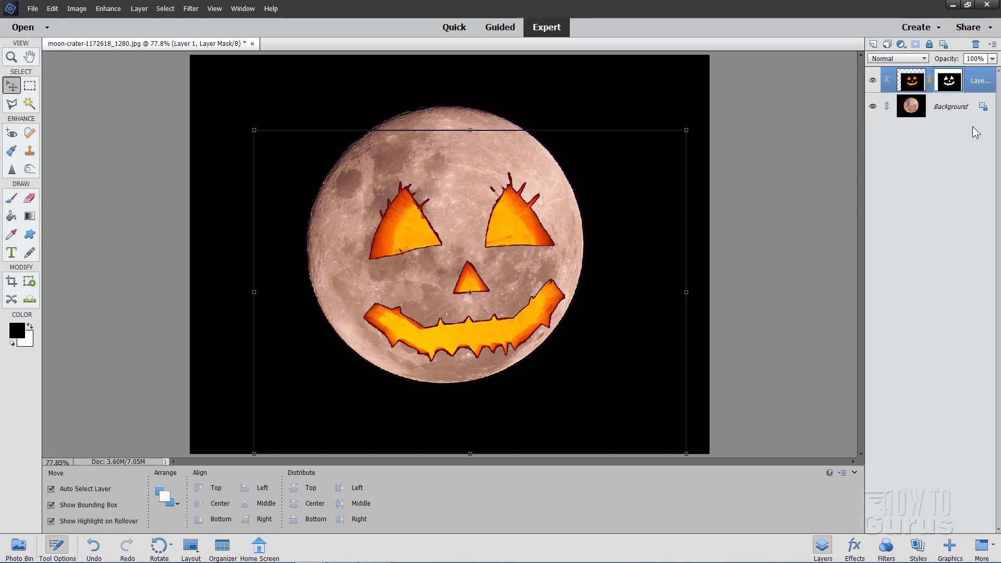
Make the pumpkin layer's mask, rather than its image, active for editing.
{"action": "left_click", "coordinate": [954, 109]}
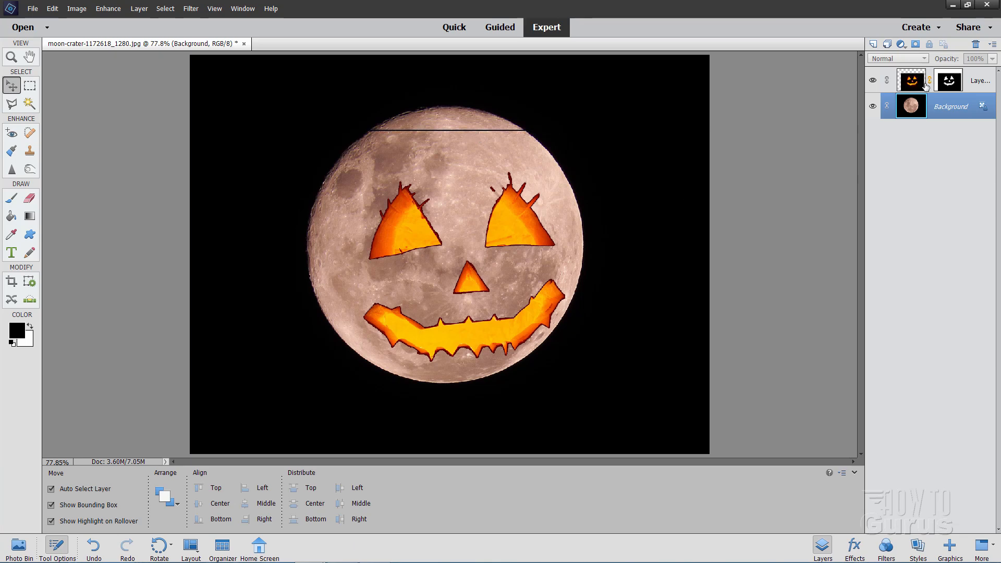
{"action": "left_click", "coordinate": [950, 83]}
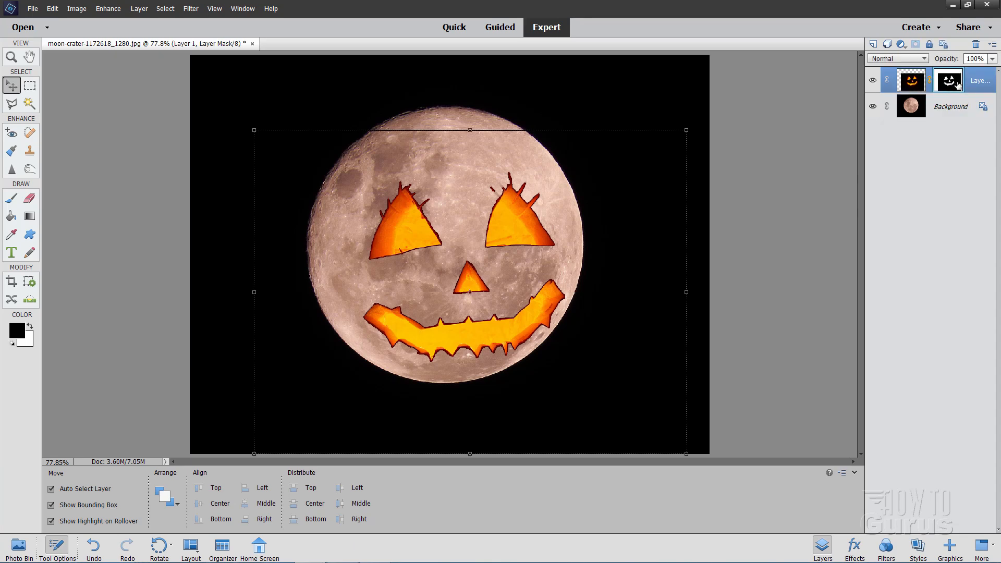
{"action": "left_click", "coordinate": [920, 85]}
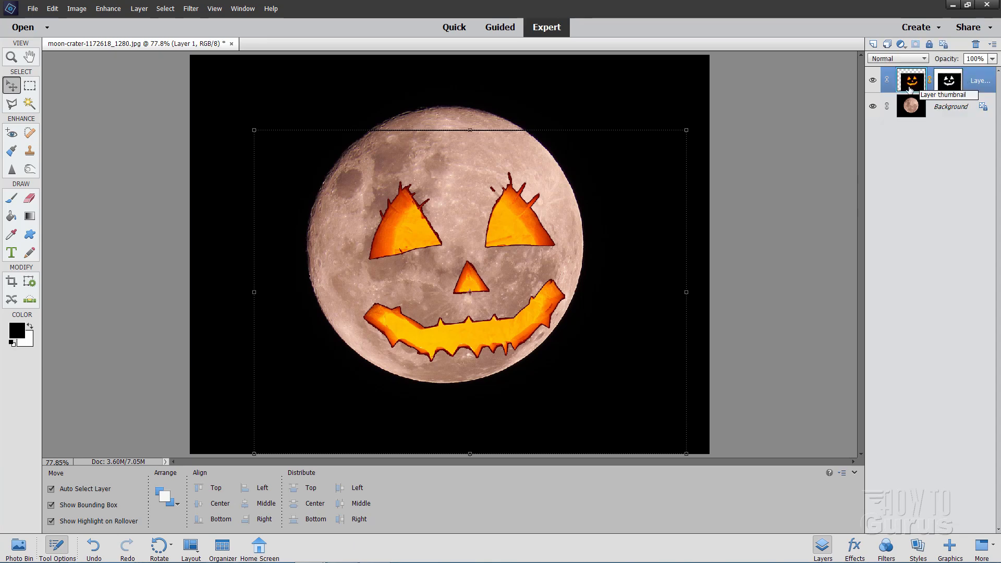
{"action": "left_click", "coordinate": [950, 89]}
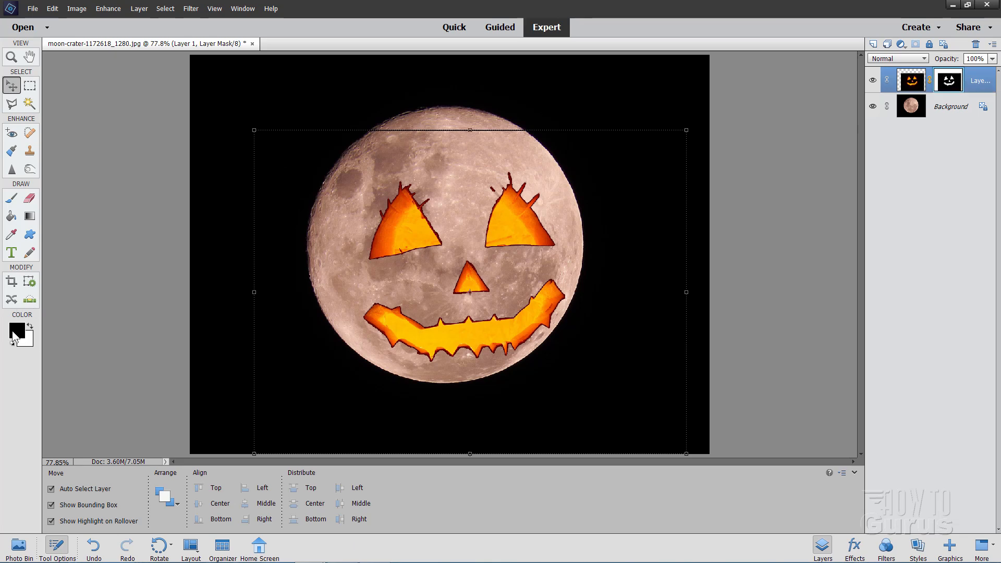
Fill the stray strip above the pumpkin face on the layer mask with black using the Paint Bucket.
{"action": "left_click", "coordinate": [11, 216]}
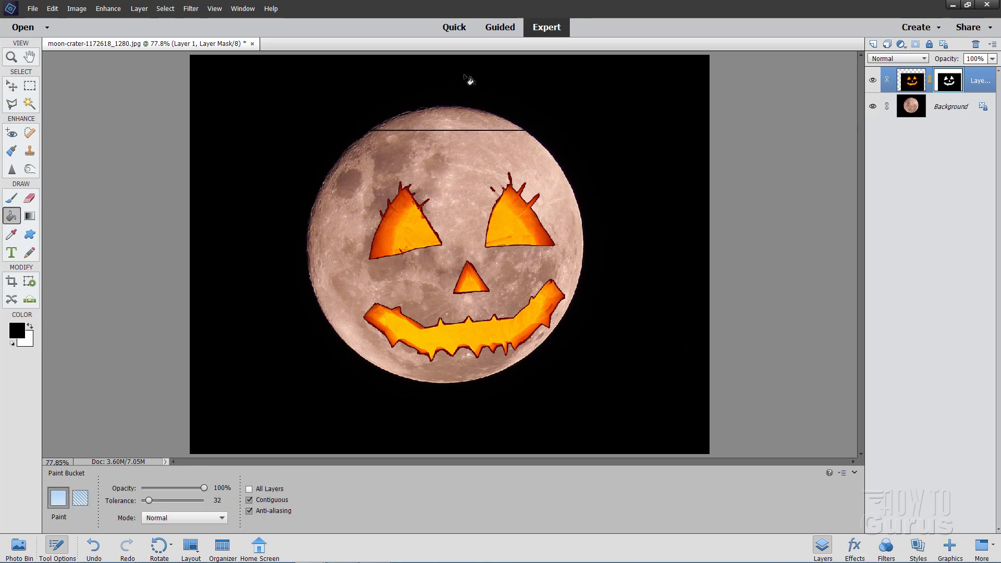
{"action": "left_click", "coordinate": [461, 82]}
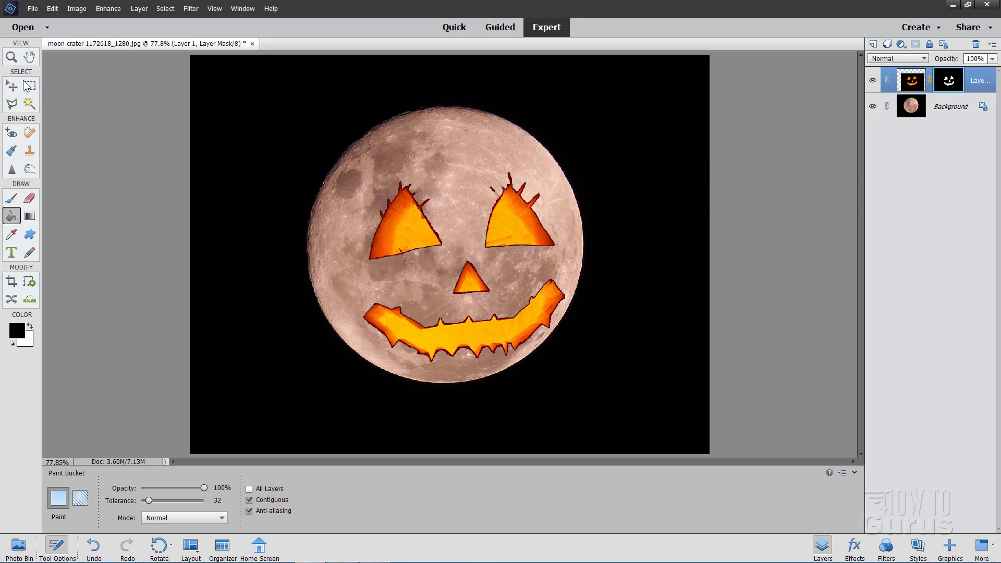
{"action": "left_click", "coordinate": [11, 86]}
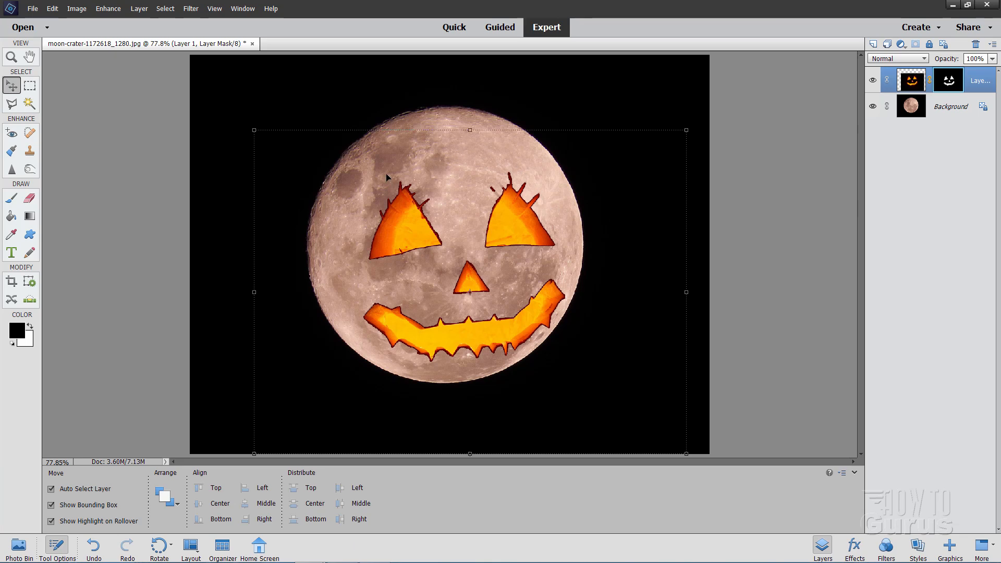
Add a Photo Filter adjustment layer above the moon background and clip it to that layer.
{"action": "left_click", "coordinate": [937, 109]}
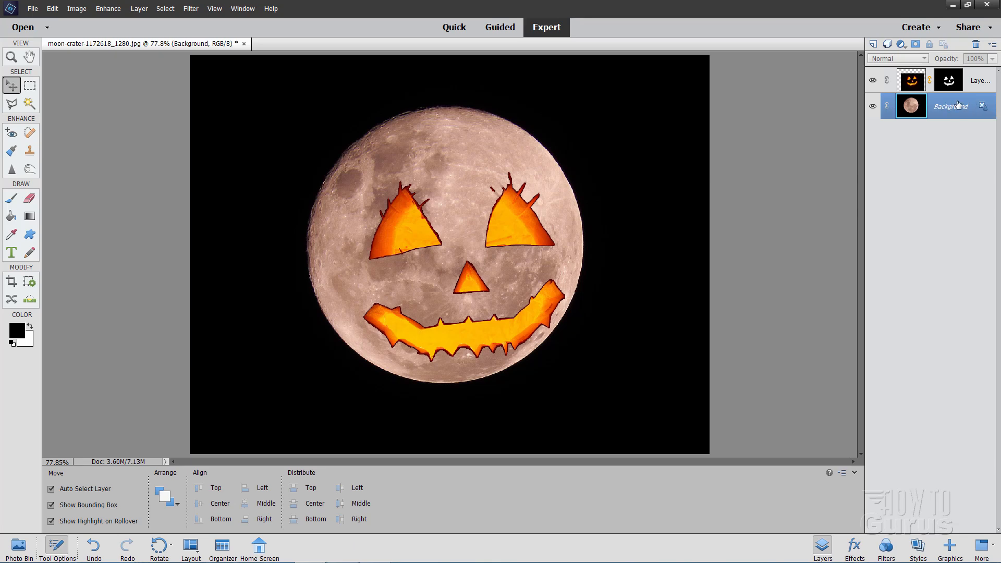
{"action": "left_click", "coordinate": [130, 9]}
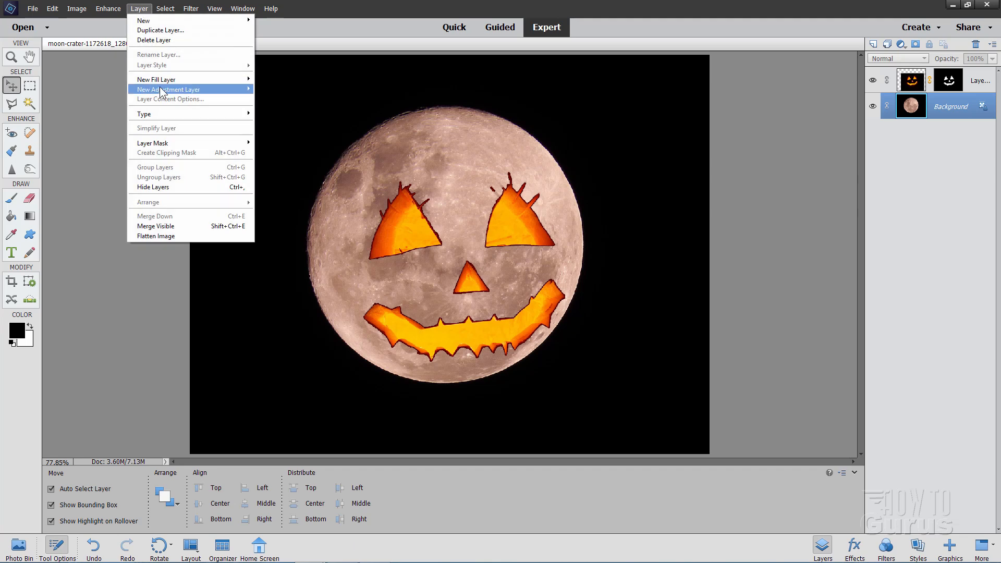
{"action": "mouse_move", "coordinate": [161, 92]}
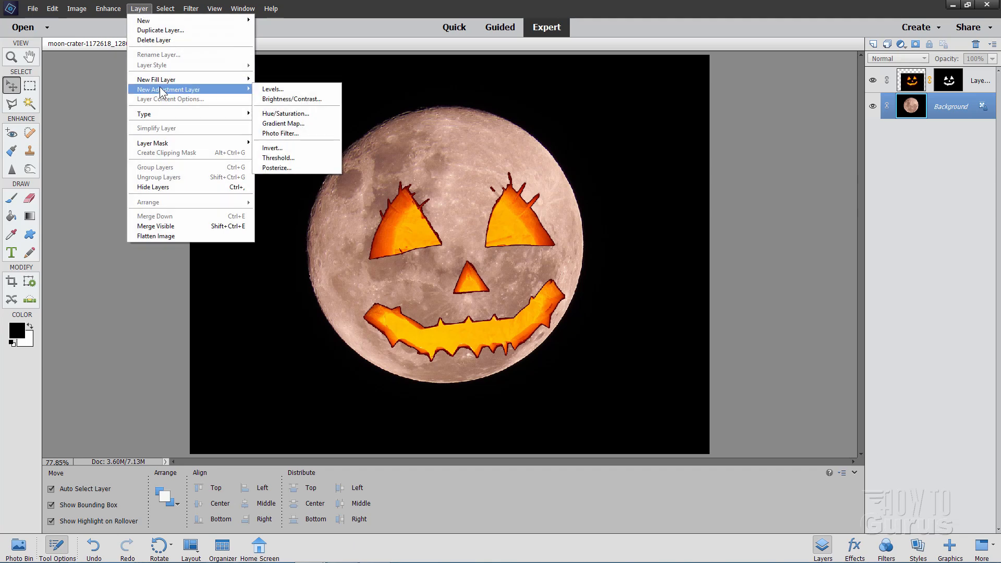
{"action": "left_click", "coordinate": [269, 131]}
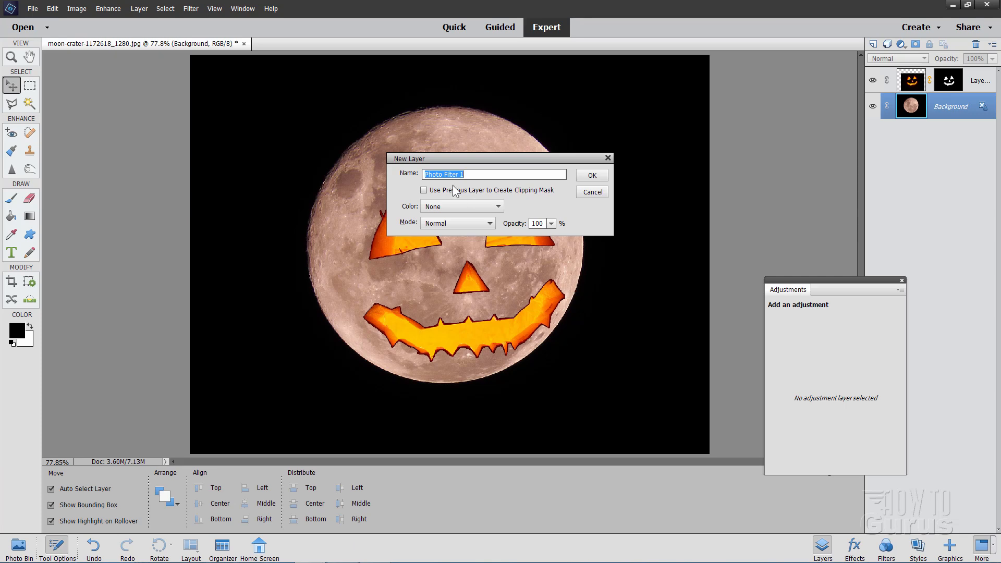
{"action": "left_click", "coordinate": [424, 191]}
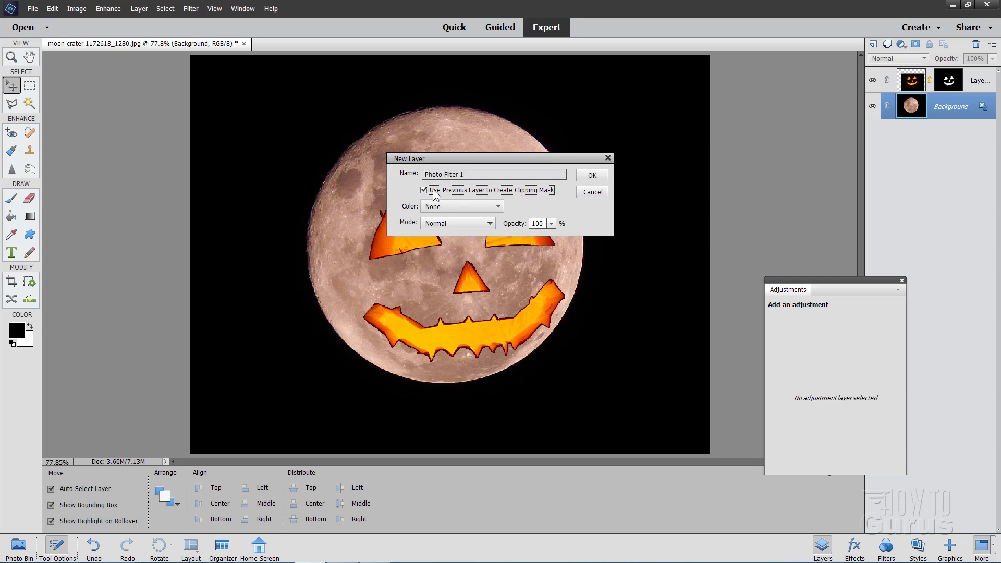
{"action": "left_click", "coordinate": [589, 178]}
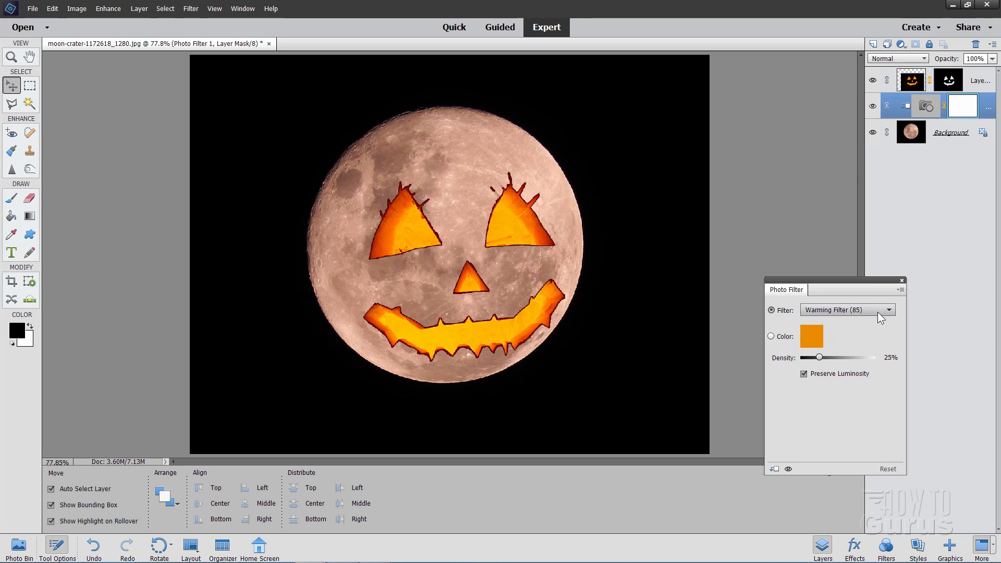
Set the Warming Filter (85) density to 90% and compare the moon with and without the filter.
{"action": "left_click", "coordinate": [885, 357]}
{"action": "type", "text": "90"}
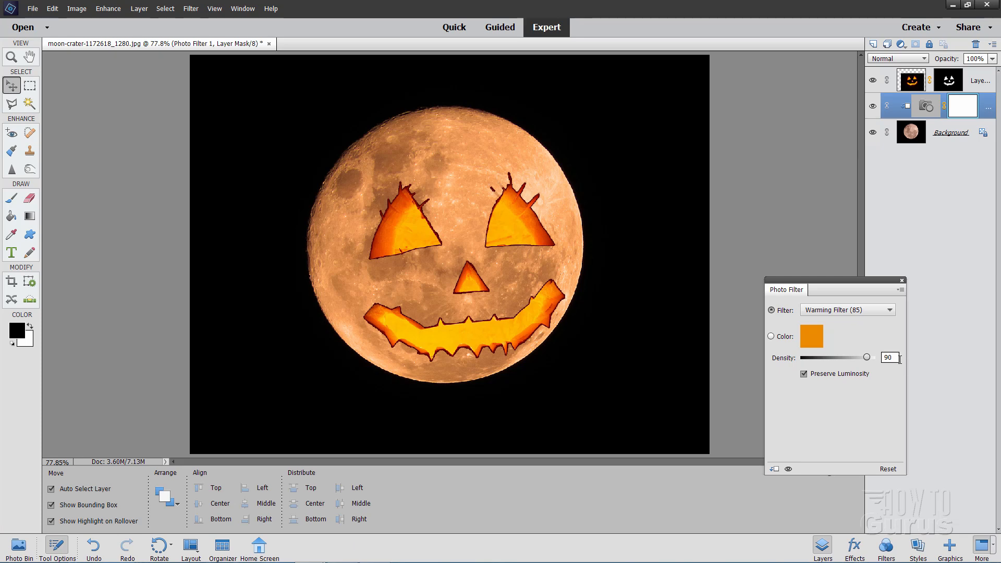
{"action": "left_click", "coordinate": [788, 471]}
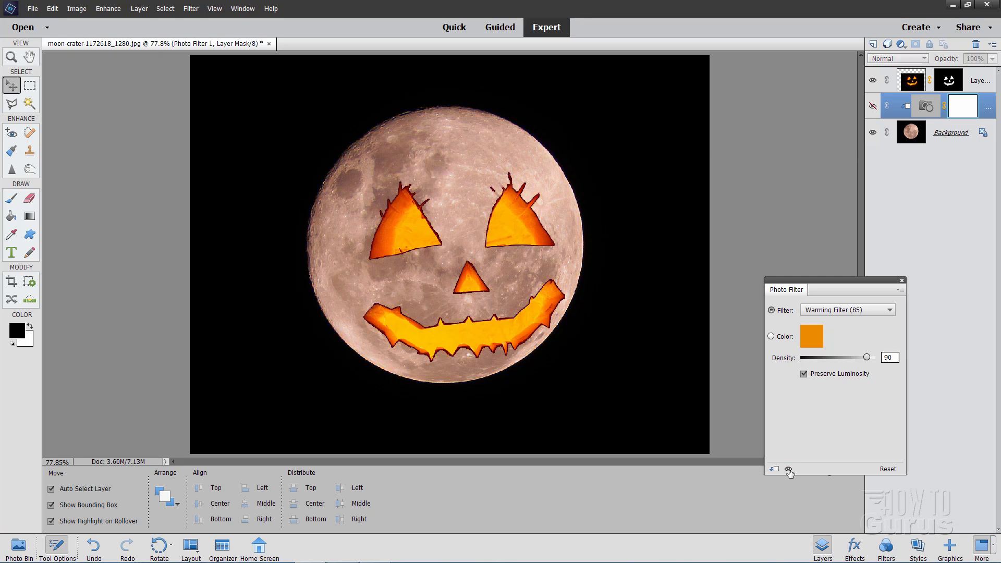
{"action": "left_click", "coordinate": [788, 470]}
{"action": "left_click", "coordinate": [789, 470]}
{"action": "left_click", "coordinate": [788, 471]}
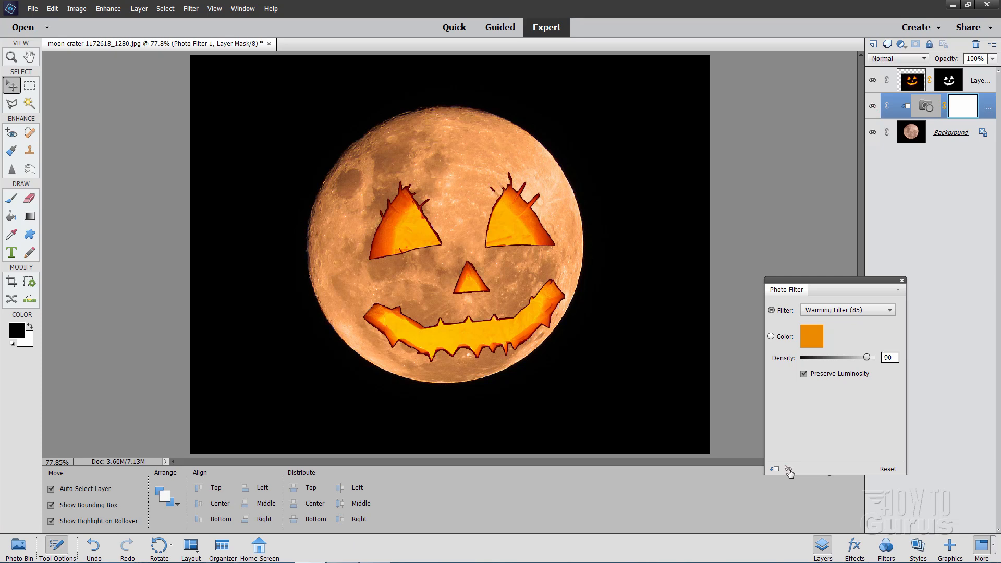
{"action": "left_click", "coordinate": [788, 470]}
{"action": "left_click", "coordinate": [788, 470]}
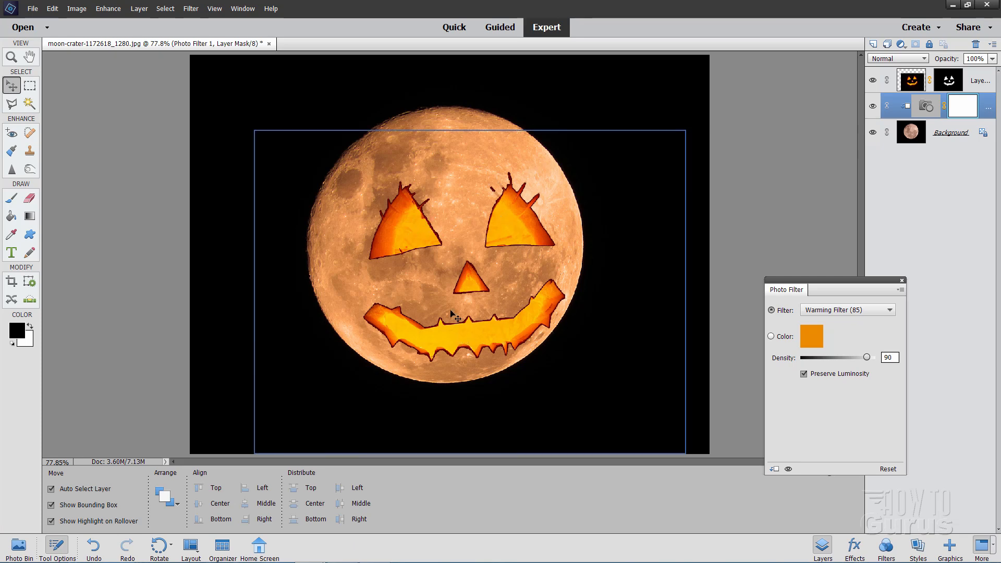
{"action": "left_click", "coordinate": [901, 281]}
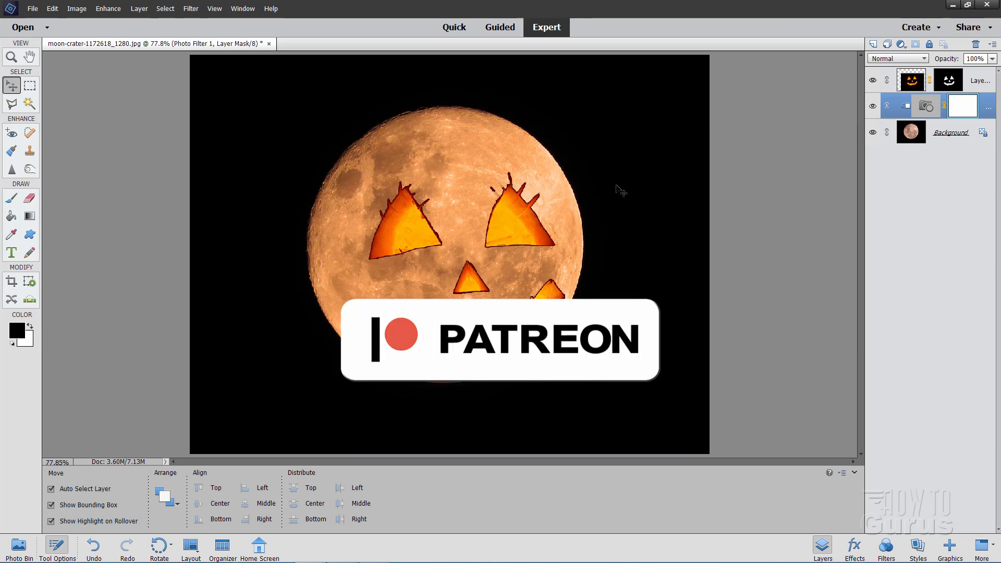
Stamp all visible layers into a new merged layer above the pumpkin face layer.
{"action": "left_click", "coordinate": [971, 80]}
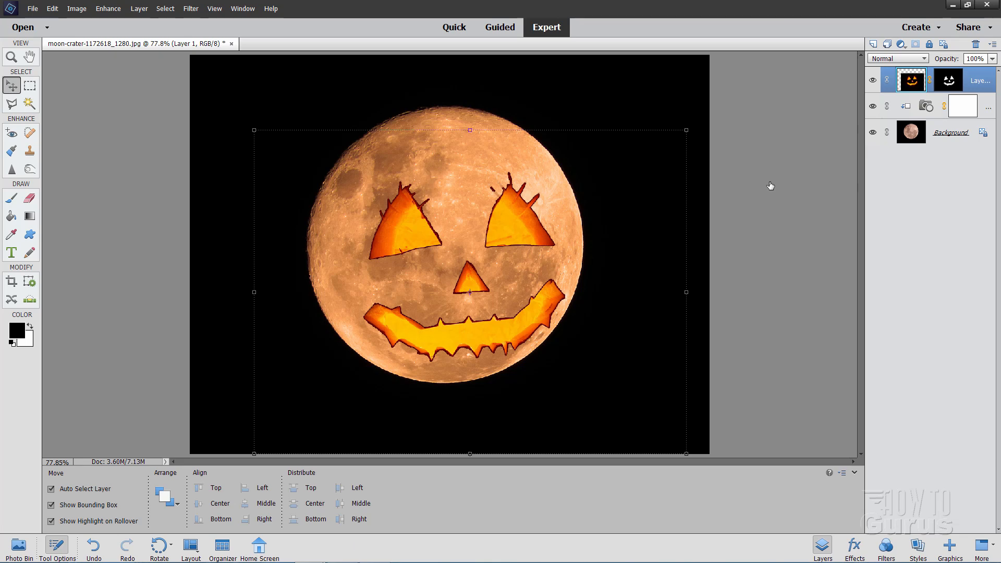
{"action": "key", "text": "ctrl+shift+alt+e"}
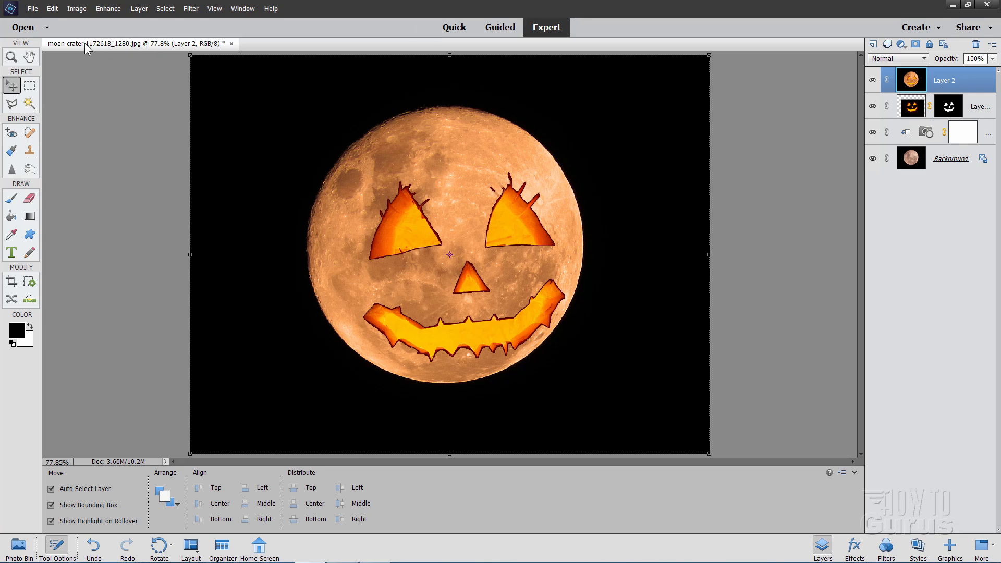
Float the moon document and bring up the skyline photo docked behind it, keeping both images visible.
{"action": "left_click_drag", "start_coordinate": [84, 43], "coordinate": [471, 127]}
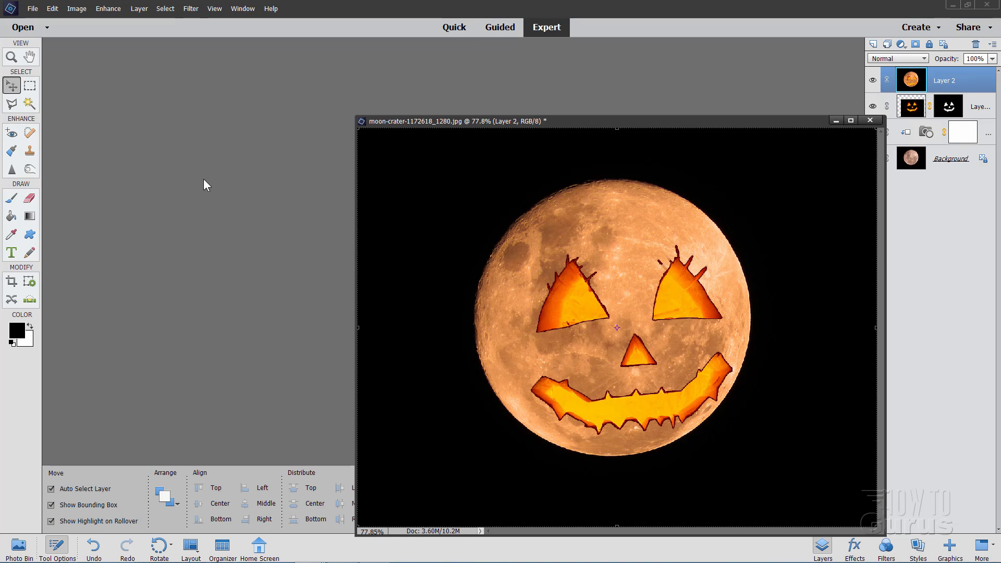
{"action": "left_click", "coordinate": [18, 548]}
{"action": "double_click", "coordinate": [86, 505]}
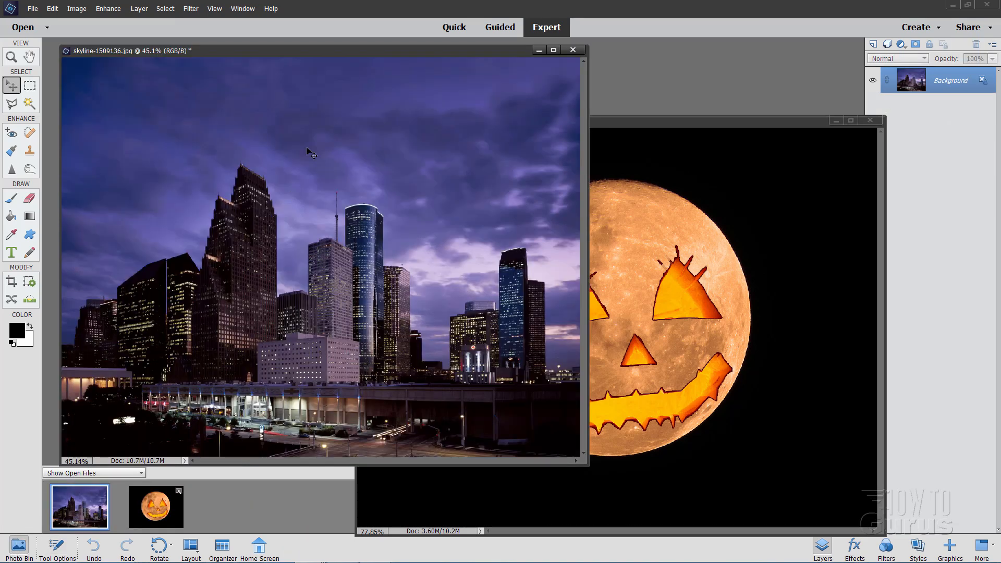
{"action": "left_click_drag", "start_coordinate": [313, 48], "coordinate": [313, 41]}
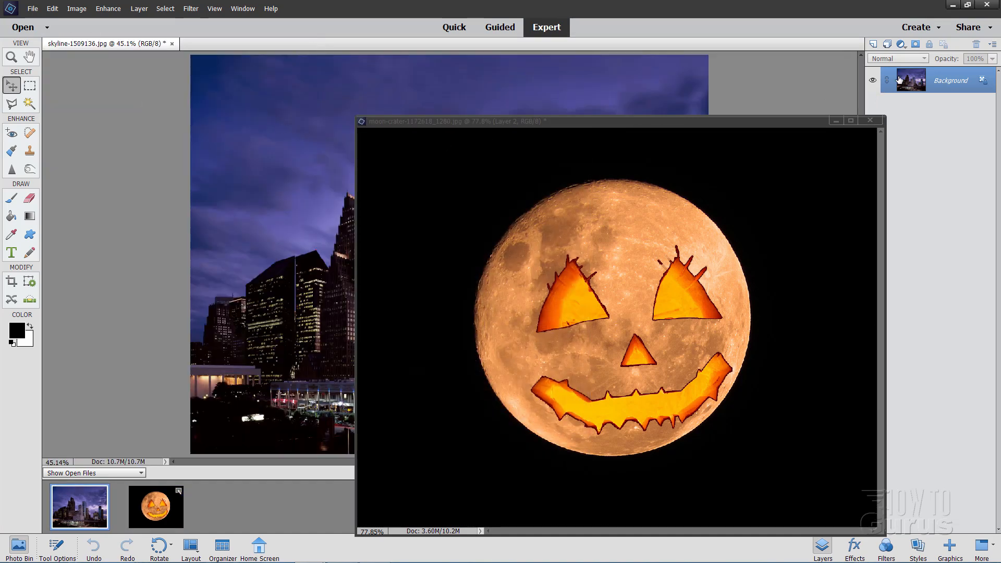
{"action": "left_click", "coordinate": [817, 183]}
{"action": "left_click_drag", "start_coordinate": [675, 122], "coordinate": [717, 134]}
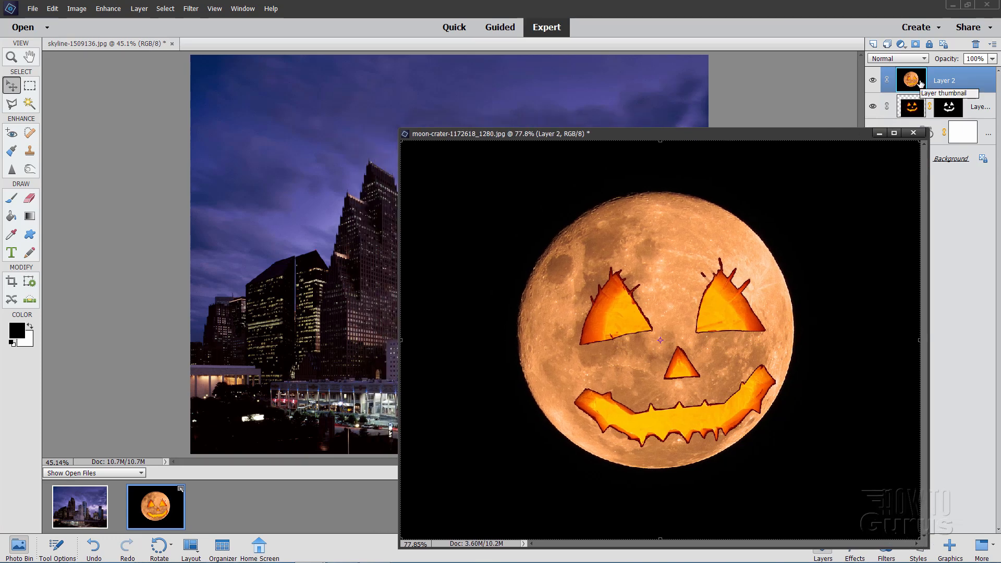
Copy the merged pumpkin-moon layer into the skyline image and position it over the upper-left part of the sky.
{"action": "left_click_drag", "start_coordinate": [920, 83], "coordinate": [327, 159]}
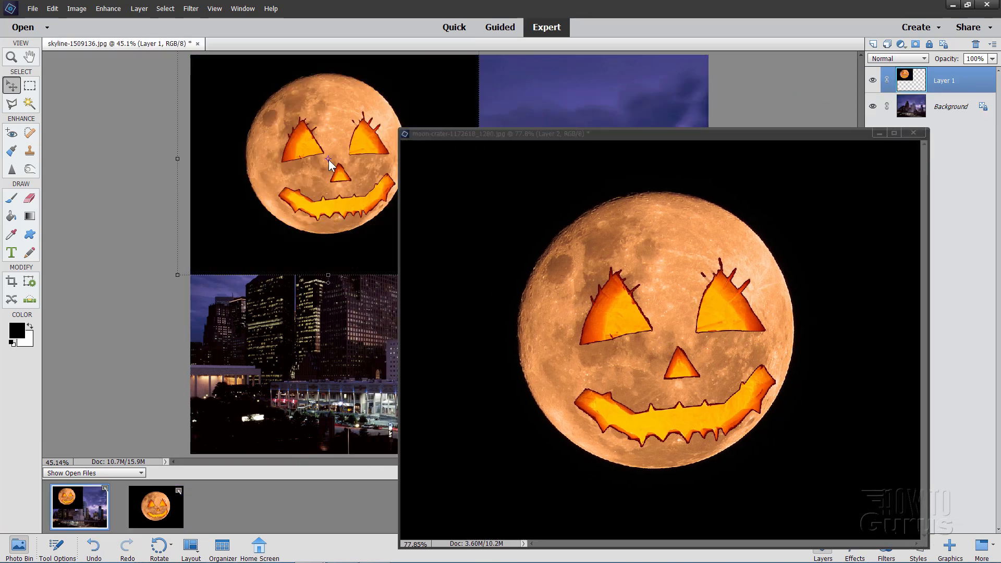
{"action": "left_click", "coordinate": [859, 137]}
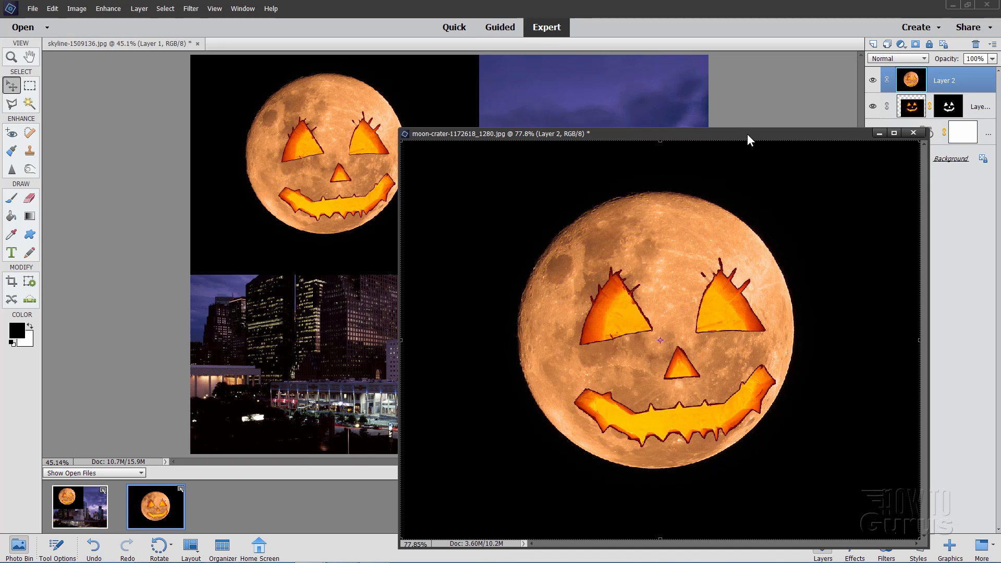
{"action": "left_click_drag", "start_coordinate": [745, 133], "coordinate": [635, 120]}
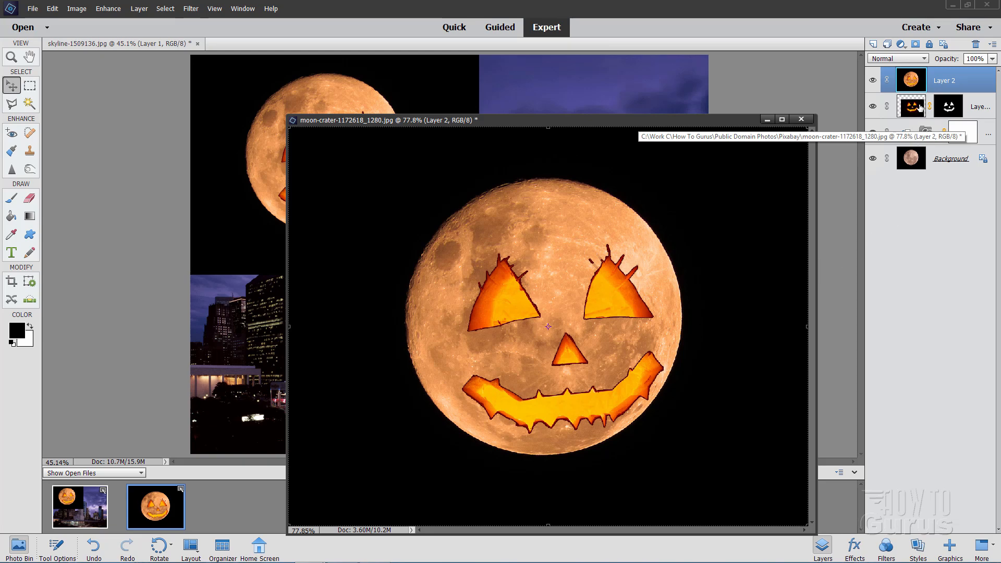
{"action": "left_click", "coordinate": [767, 119]}
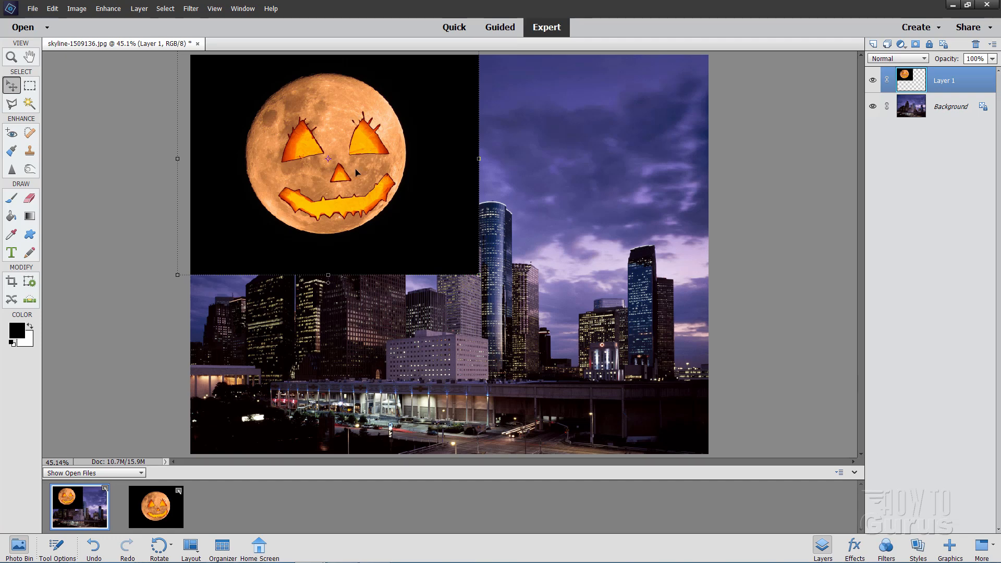
{"action": "mouse_move", "coordinate": [364, 173]}
{"action": "left_mouse_down"}
{"action": "mouse_move", "coordinate": [380, 183]}
{"action": "mouse_move", "coordinate": [370, 182]}
{"action": "left_mouse_up"}
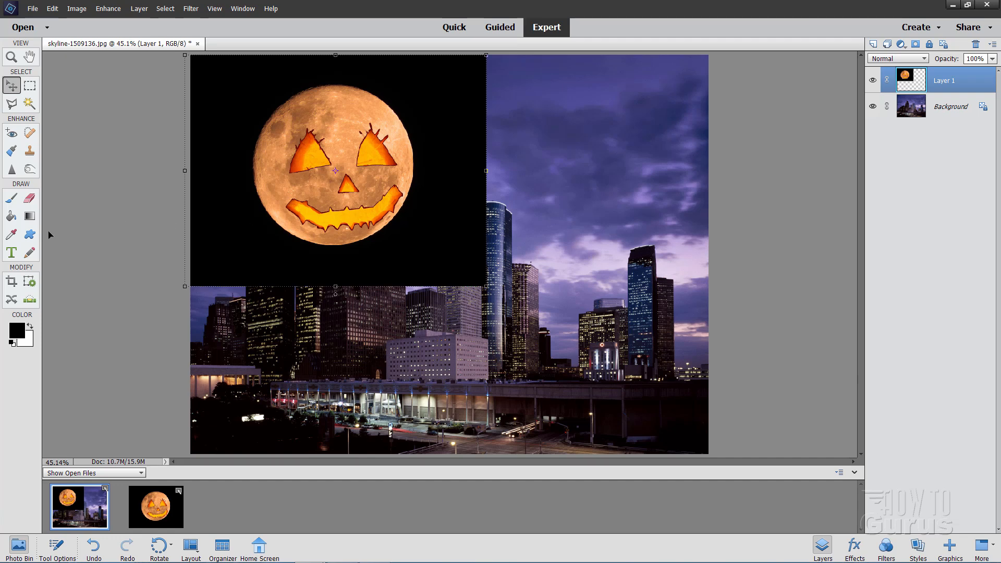
Select the black area around the moon using the Magic Wand with a tolerance of 30.
{"action": "left_click", "coordinate": [29, 103]}
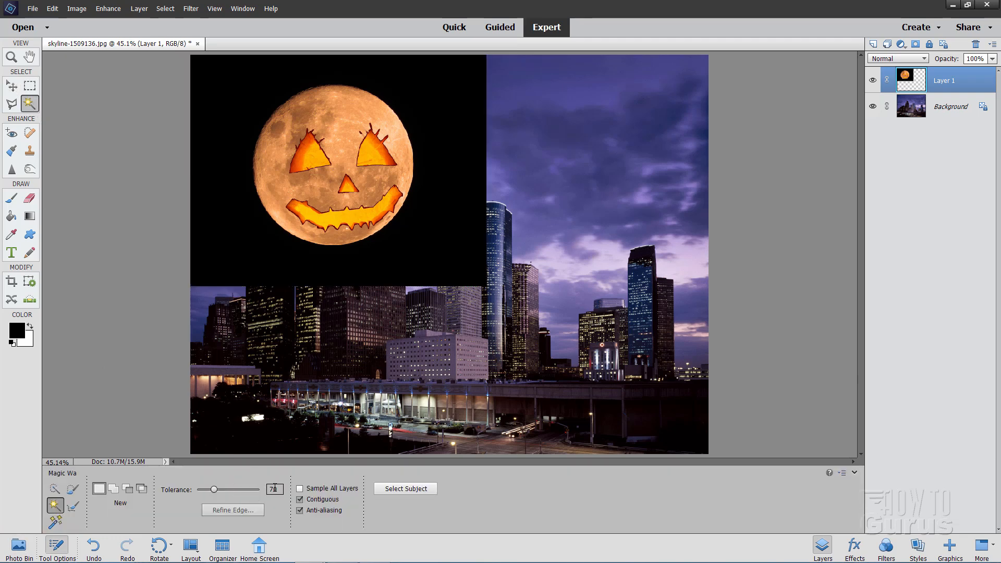
{"action": "left_click_drag", "start_coordinate": [275, 488], "coordinate": [248, 478]}
{"action": "type", "text": "30"}
{"action": "left_click", "coordinate": [399, 251]}
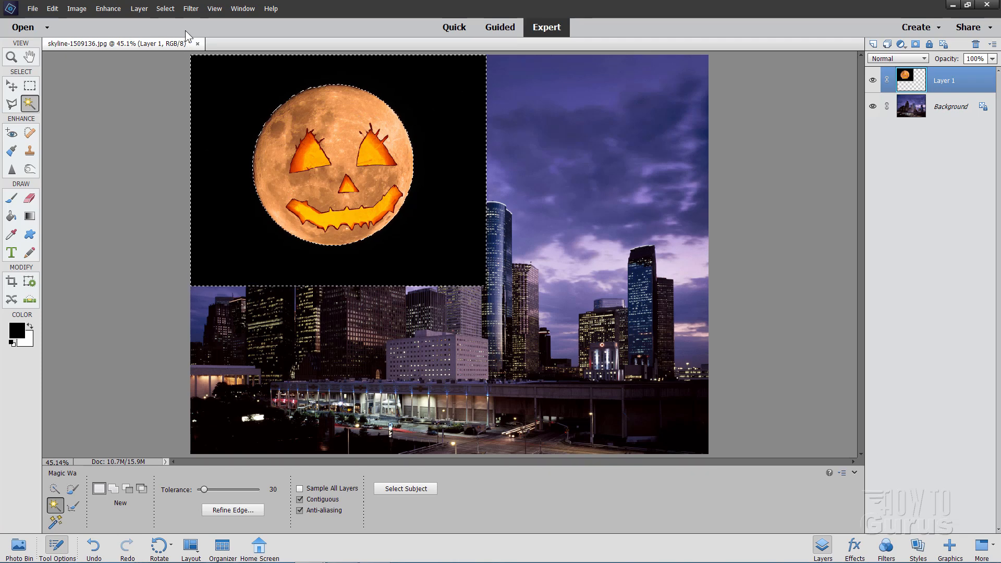
Invert the selection and add it as a layer mask to the moon layer.
{"action": "left_click", "coordinate": [166, 8]}
{"action": "left_click", "coordinate": [169, 50]}
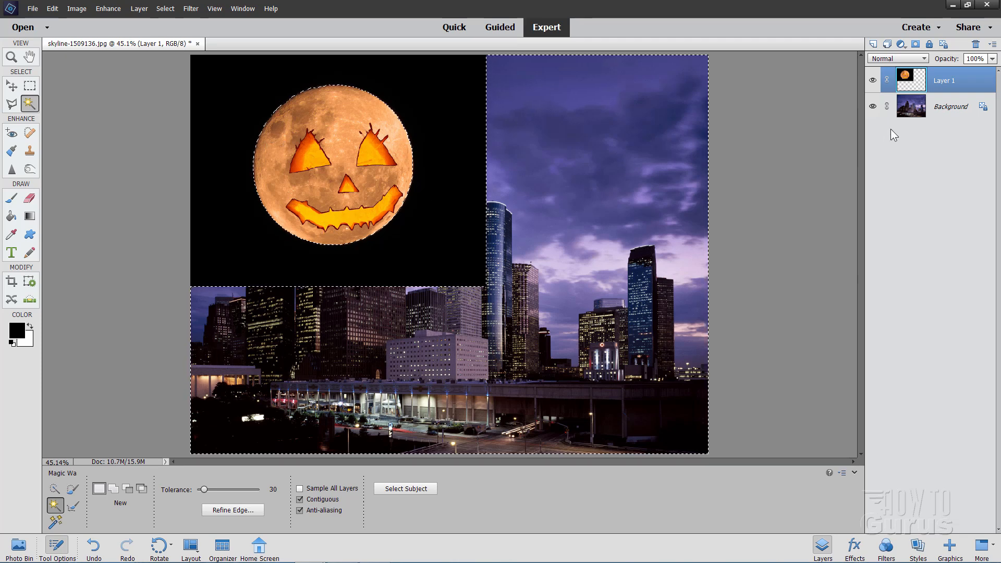
{"action": "left_click", "coordinate": [916, 45]}
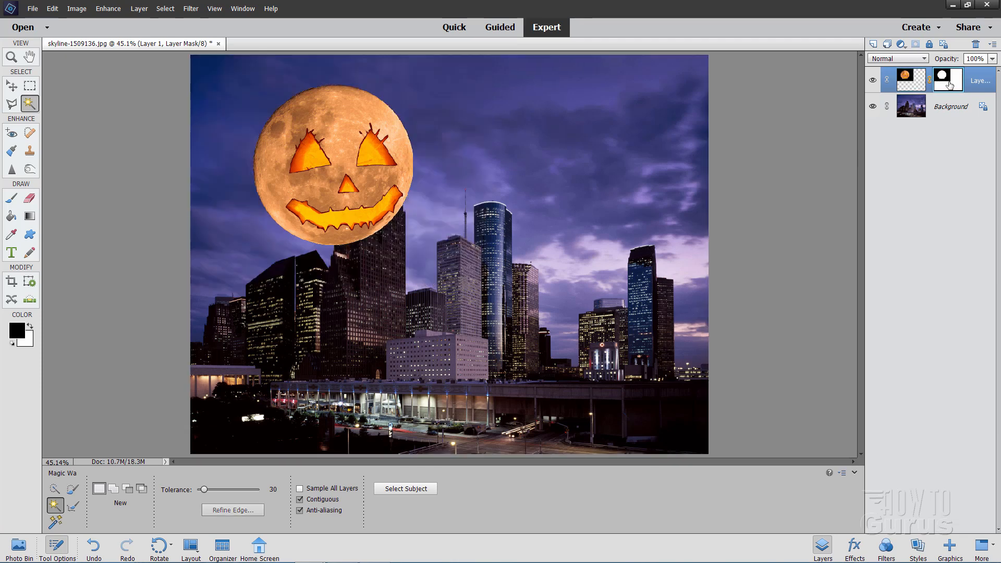
Move the masked moon up and left so it slightly overlaps the top of the tallest dark building.
{"action": "left_click", "coordinate": [11, 85]}
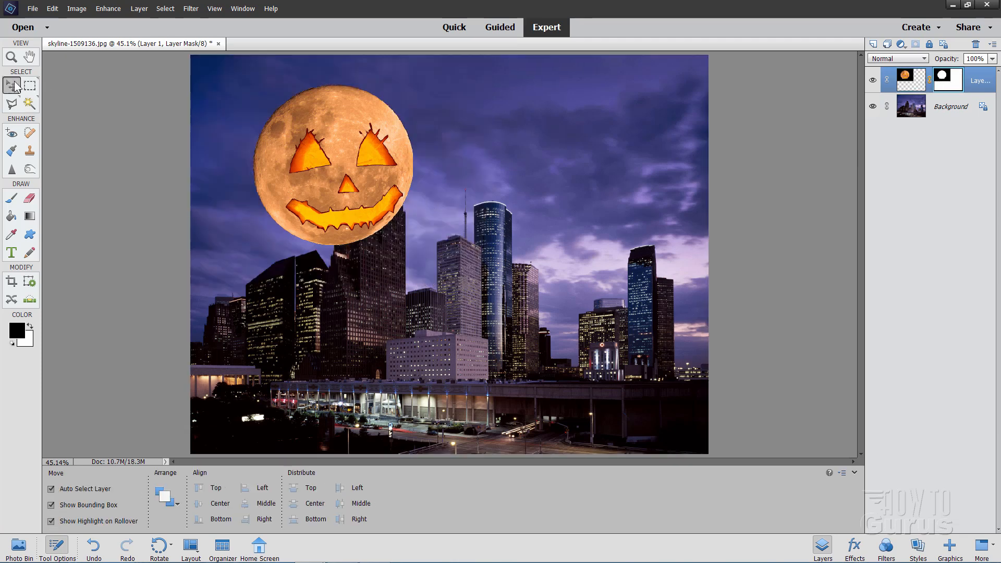
{"action": "left_click_drag", "start_coordinate": [394, 186], "coordinate": [353, 169]}
{"action": "left_click", "coordinate": [120, 119]}
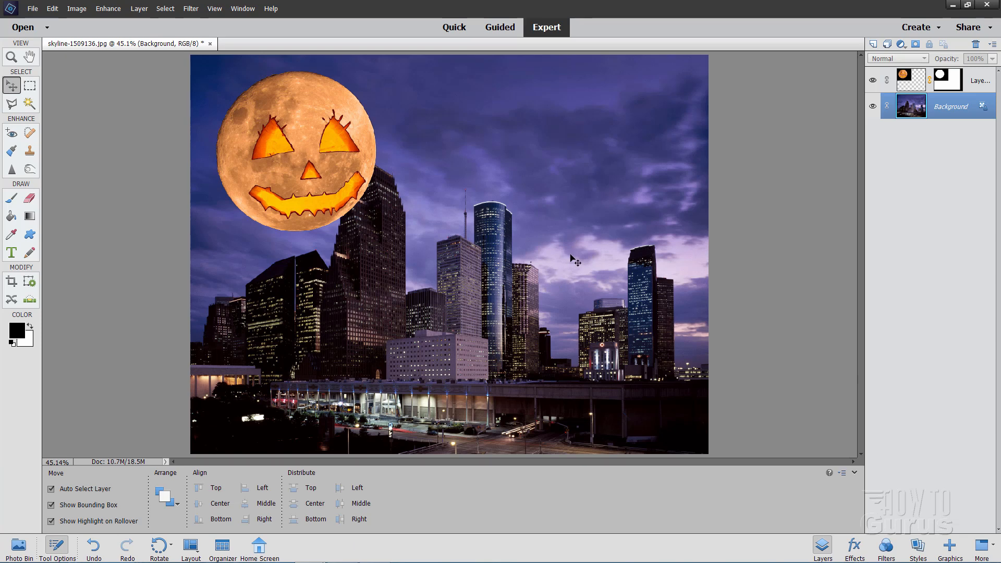
Duplicate the skyline background layer twice, keeping the default copy names.
{"action": "right_click", "coordinate": [945, 109]}
{"action": "left_click", "coordinate": [937, 131]}
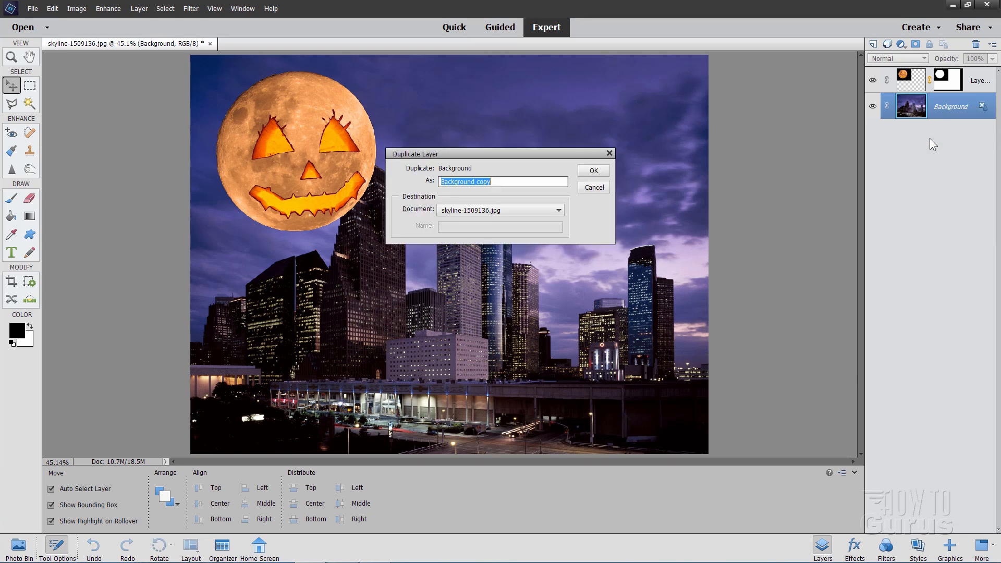
{"action": "left_click", "coordinate": [600, 171]}
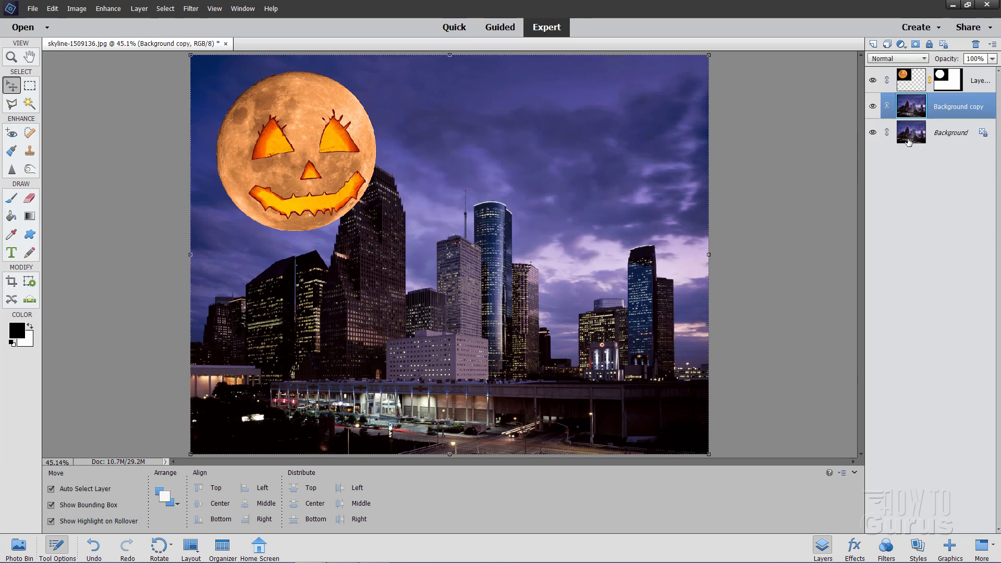
{"action": "right_click", "coordinate": [936, 137]}
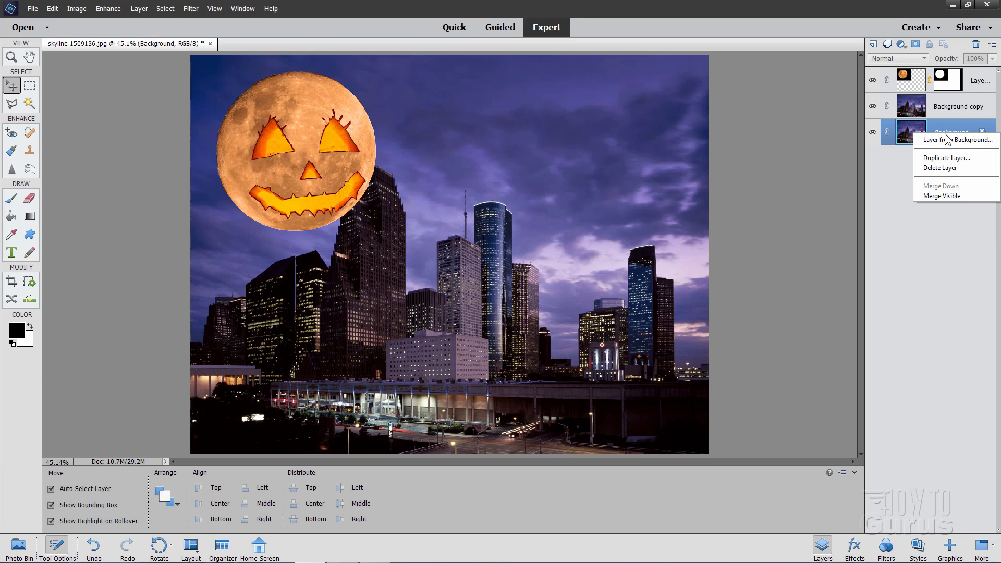
{"action": "left_click", "coordinate": [937, 159]}
{"action": "left_click", "coordinate": [601, 170]}
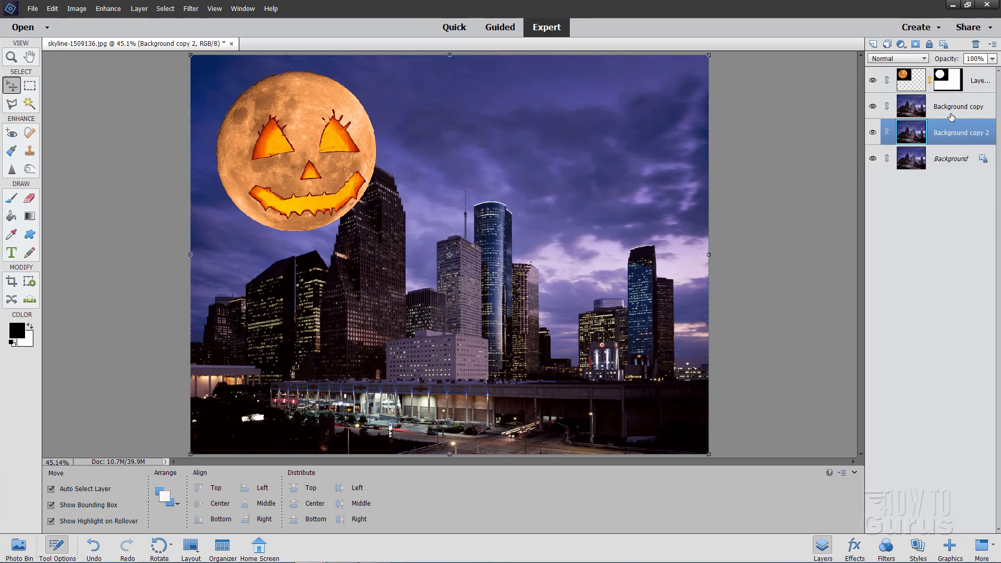
Hide the Background copy 2 and moon layers and make the Background copy layer active.
{"action": "left_click", "coordinate": [872, 132]}
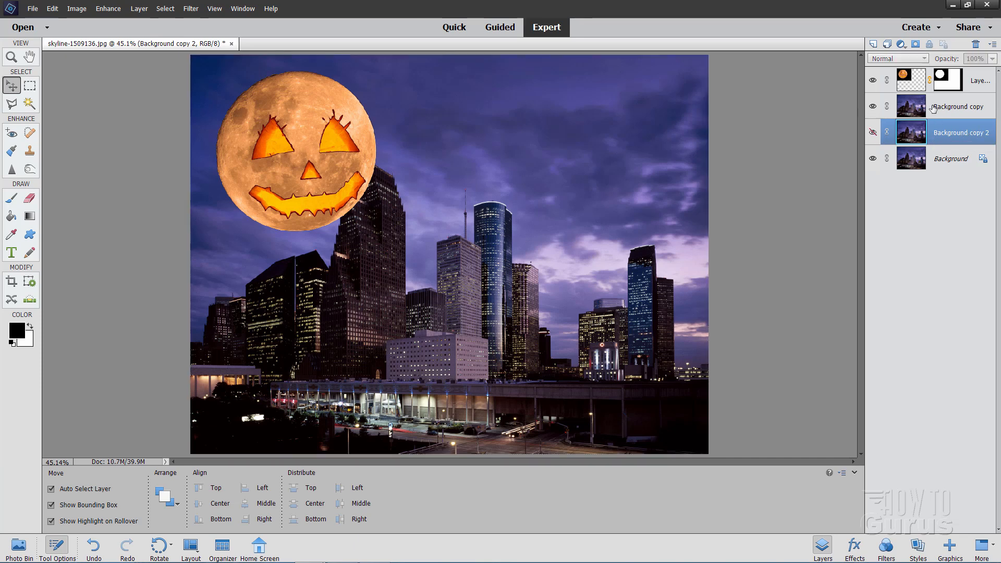
{"action": "left_click", "coordinate": [904, 109]}
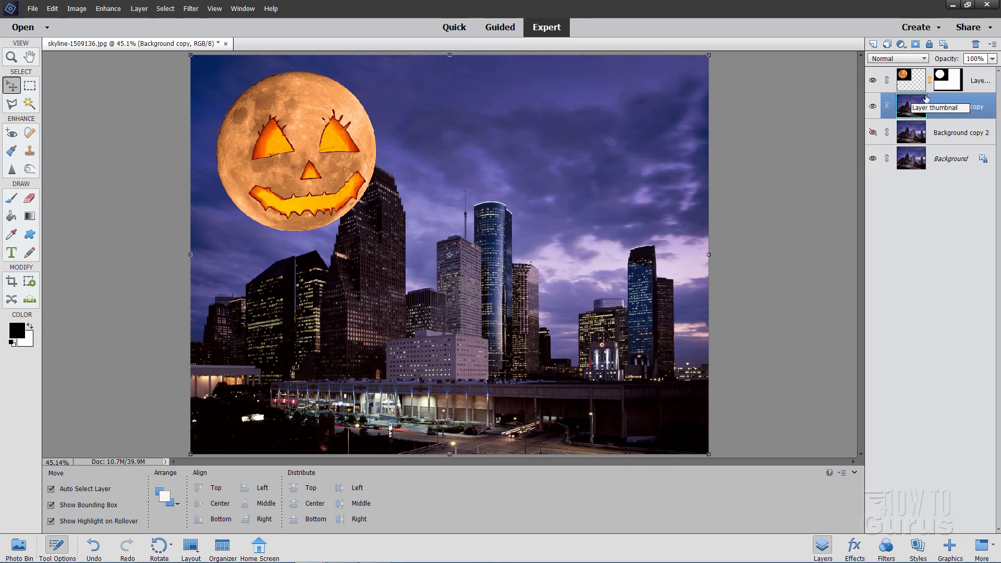
{"action": "left_click", "coordinate": [873, 80]}
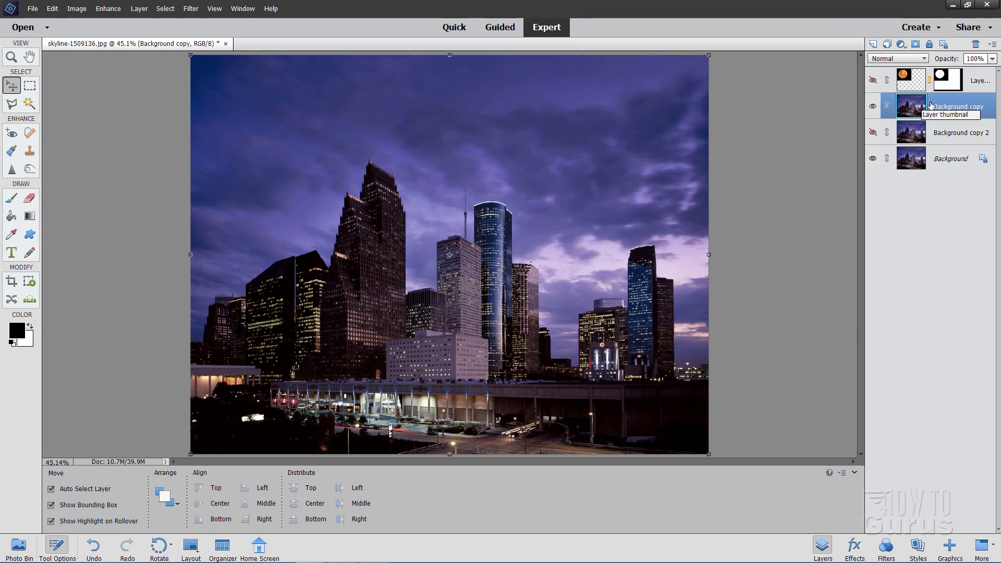
Select all the buildings and the foreground with a 20 px Quick Selection brush, subtracting the stray sky beside the tower right of the blue skyscraper.
{"action": "left_click", "coordinate": [29, 104]}
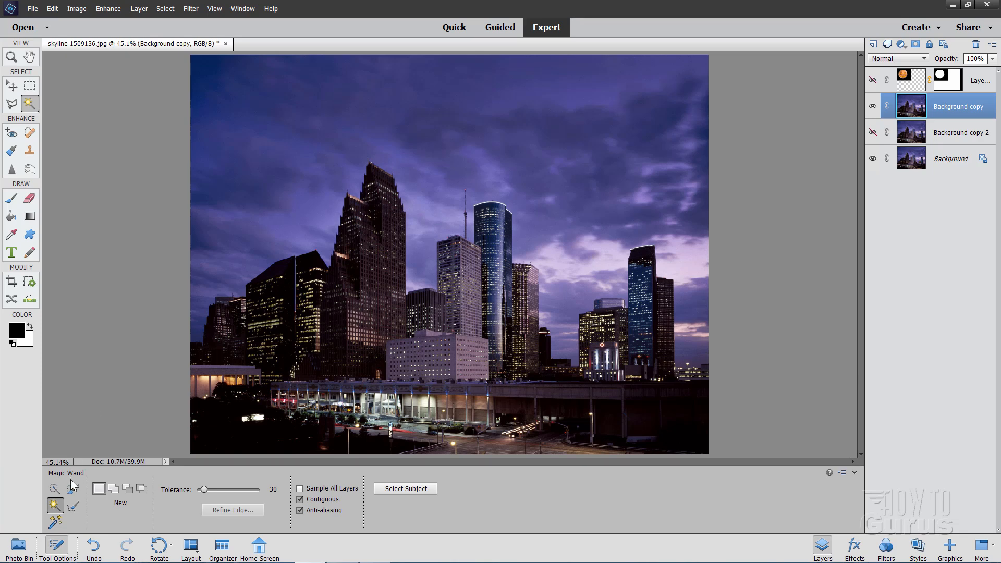
{"action": "left_click", "coordinate": [54, 489]}
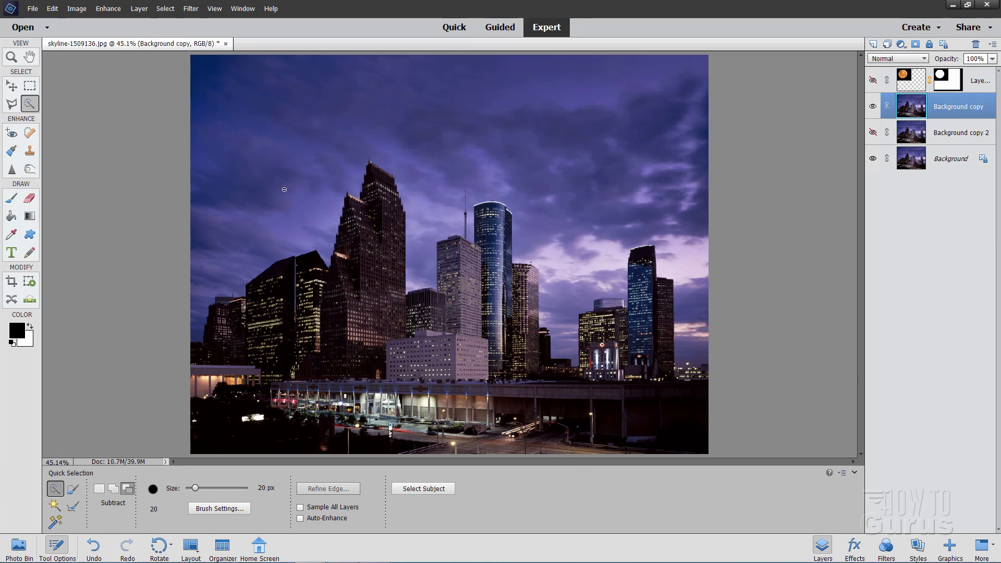
{"action": "mouse_move", "coordinate": [373, 181]}
{"action": "left_mouse_down"}
{"action": "mouse_move", "coordinate": [351, 226]}
{"action": "mouse_move", "coordinate": [335, 281]}
{"action": "mouse_move", "coordinate": [285, 273]}
{"action": "mouse_move", "coordinate": [245, 309]}
{"action": "mouse_move", "coordinate": [225, 304]}
{"action": "mouse_move", "coordinate": [207, 343]}
{"action": "left_mouse_up"}
{"action": "mouse_move", "coordinate": [350, 312]}
{"action": "left_mouse_down"}
{"action": "mouse_move", "coordinate": [450, 305]}
{"action": "mouse_move", "coordinate": [444, 255]}
{"action": "mouse_move", "coordinate": [487, 263]}
{"action": "mouse_move", "coordinate": [485, 237]}
{"action": "mouse_move", "coordinate": [506, 217]}
{"action": "mouse_move", "coordinate": [509, 314]}
{"action": "mouse_move", "coordinate": [530, 271]}
{"action": "mouse_move", "coordinate": [542, 369]}
{"action": "mouse_move", "coordinate": [590, 374]}
{"action": "mouse_move", "coordinate": [584, 331]}
{"action": "mouse_move", "coordinate": [608, 312]}
{"action": "mouse_move", "coordinate": [601, 305]}
{"action": "mouse_move", "coordinate": [632, 333]}
{"action": "mouse_move", "coordinate": [642, 256]}
{"action": "mouse_move", "coordinate": [655, 298]}
{"action": "mouse_move", "coordinate": [663, 289]}
{"action": "mouse_move", "coordinate": [666, 382]}
{"action": "mouse_move", "coordinate": [705, 381]}
{"action": "left_mouse_up"}
{"action": "left_click_drag", "start_coordinate": [609, 411], "coordinate": [425, 366]}
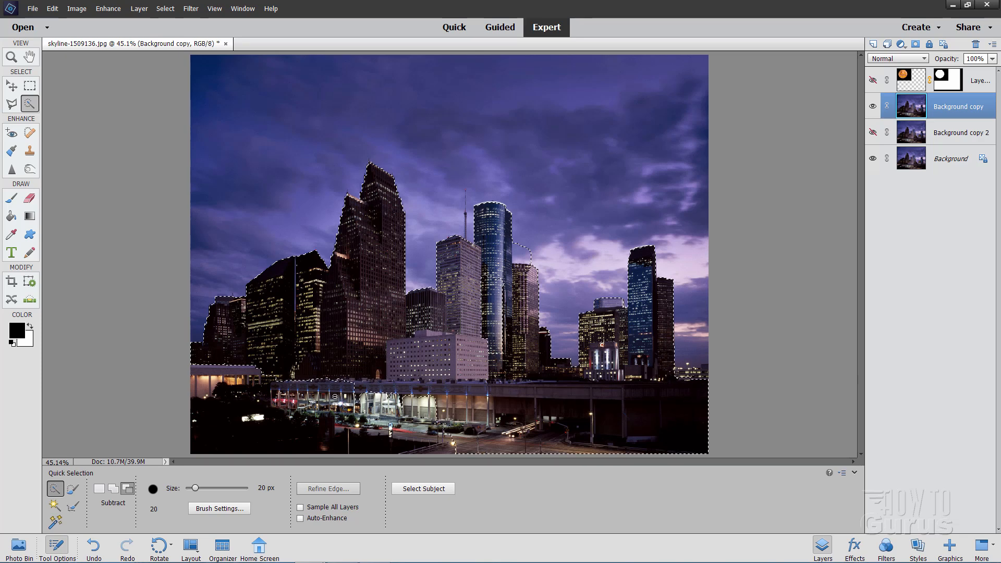
{"action": "mouse_move", "coordinate": [335, 396]}
{"action": "left_mouse_down"}
{"action": "mouse_move", "coordinate": [222, 382]}
{"action": "mouse_move", "coordinate": [208, 407]}
{"action": "mouse_move", "coordinate": [221, 440]}
{"action": "left_mouse_up"}
{"action": "left_click_drag", "start_coordinate": [361, 443], "coordinate": [396, 446]}
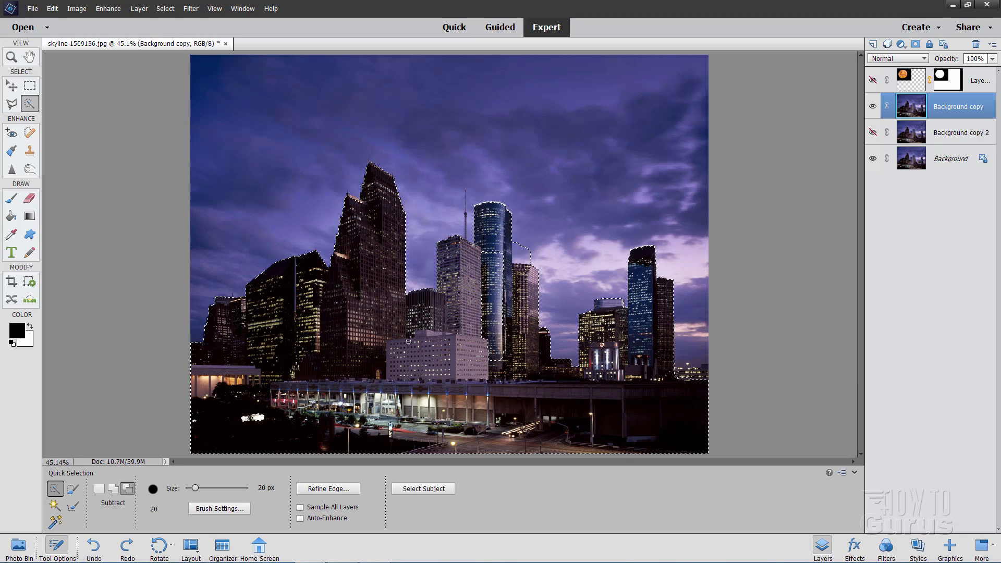
{"action": "left_click", "coordinate": [538, 257]}
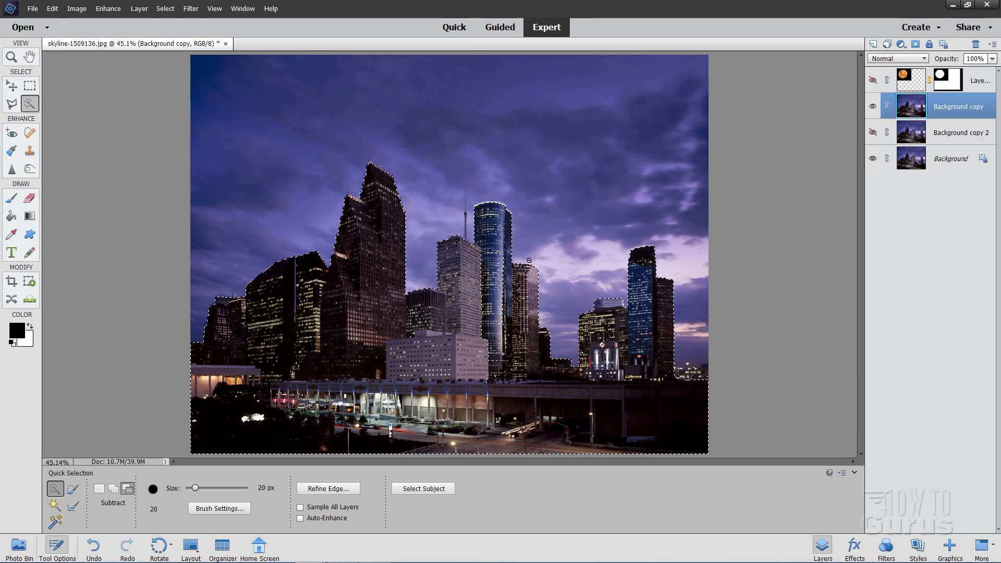
Add the buildings selection as a layer mask on Background copy and make Background copy 2 visible again.
{"action": "left_click", "coordinate": [113, 489]}
{"action": "left_click", "coordinate": [916, 44]}
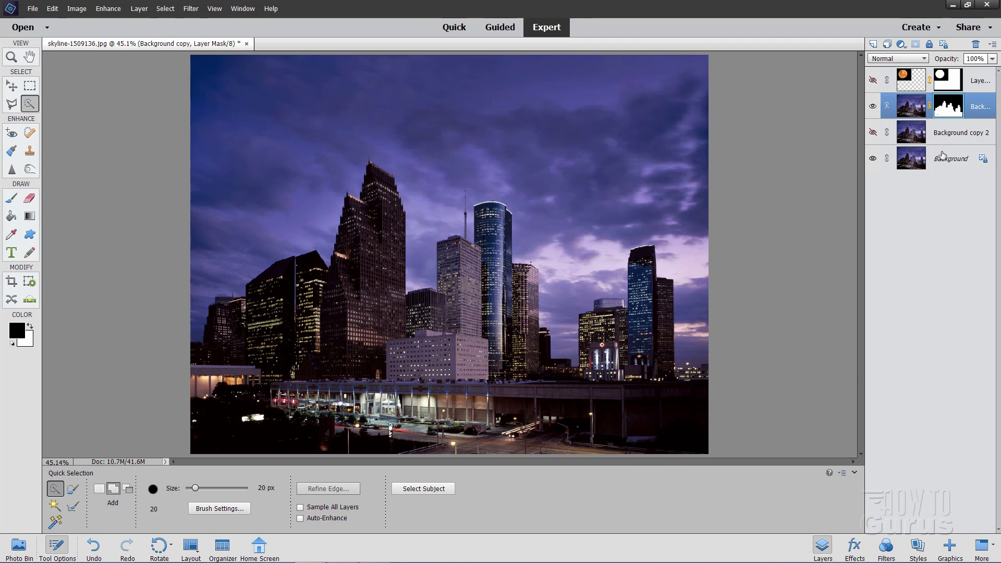
{"action": "left_click", "coordinate": [873, 159]}
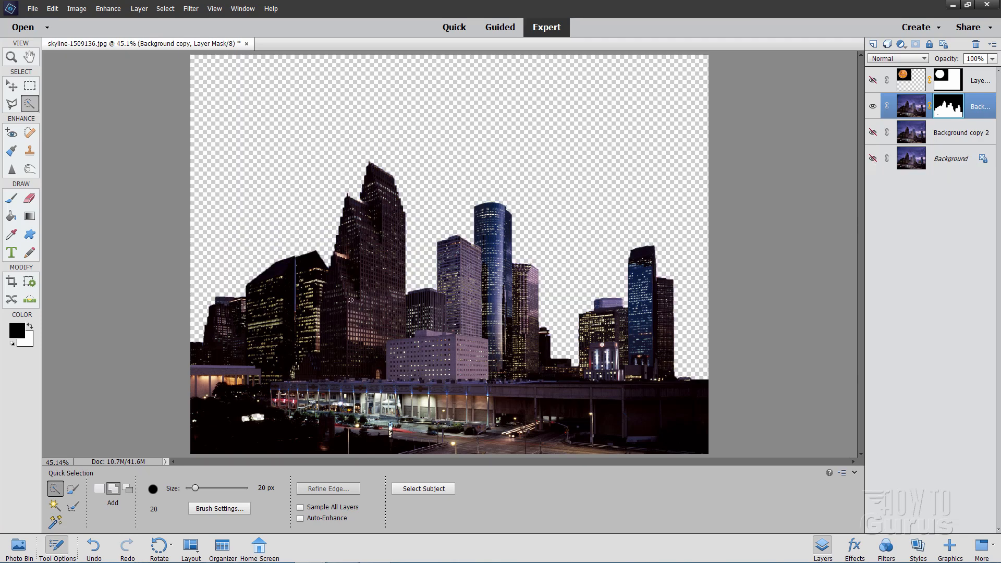
{"action": "left_click", "coordinate": [873, 134]}
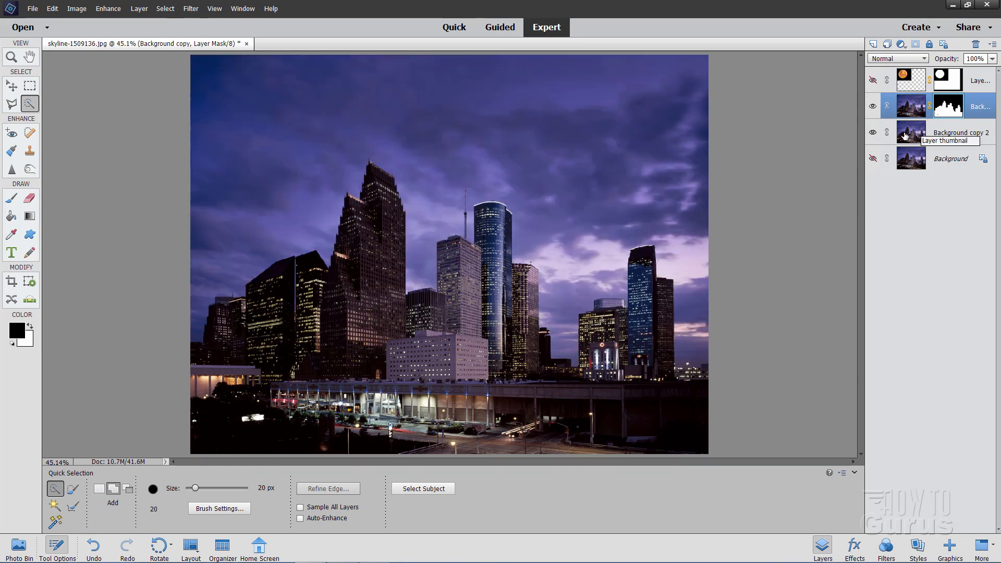
{"action": "left_click", "coordinate": [873, 158]}
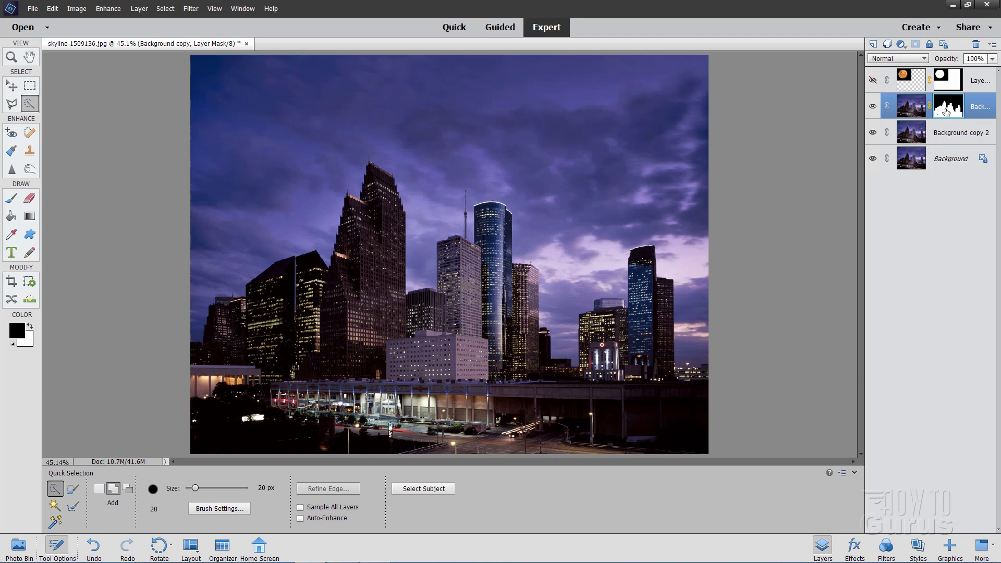
Copy the buildings mask onto Background copy 2, invert it, and check that layer alone for a sky-only result.
{"action": "key", "text": "alt"}
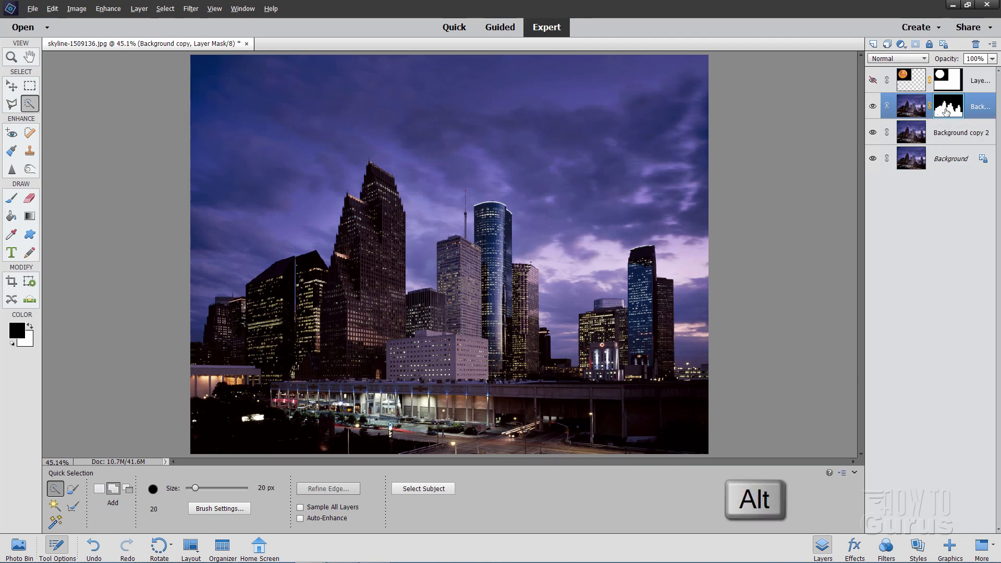
{"action": "left_click_drag", "start_coordinate": [947, 115], "coordinate": [951, 137]}
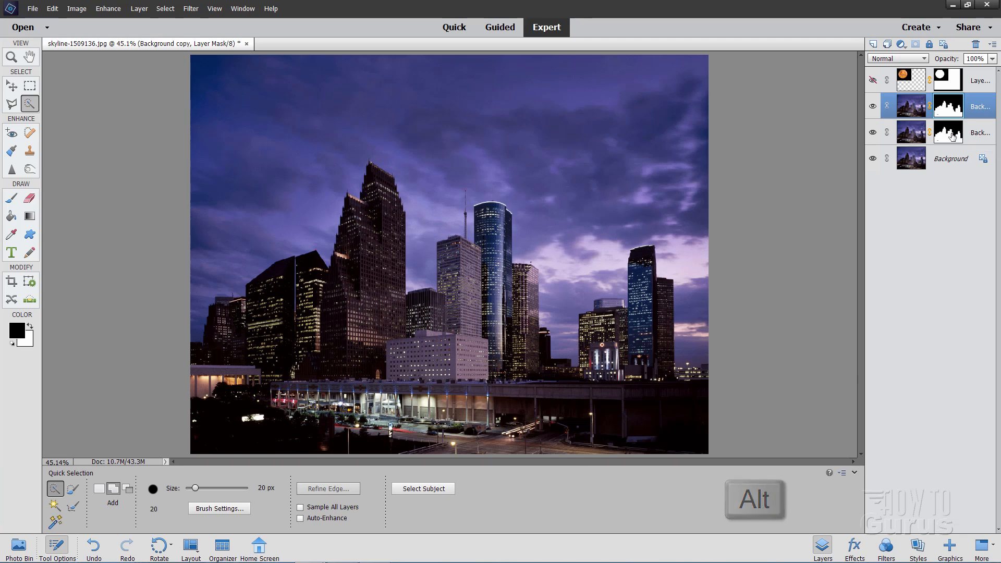
{"action": "left_click", "coordinate": [952, 136]}
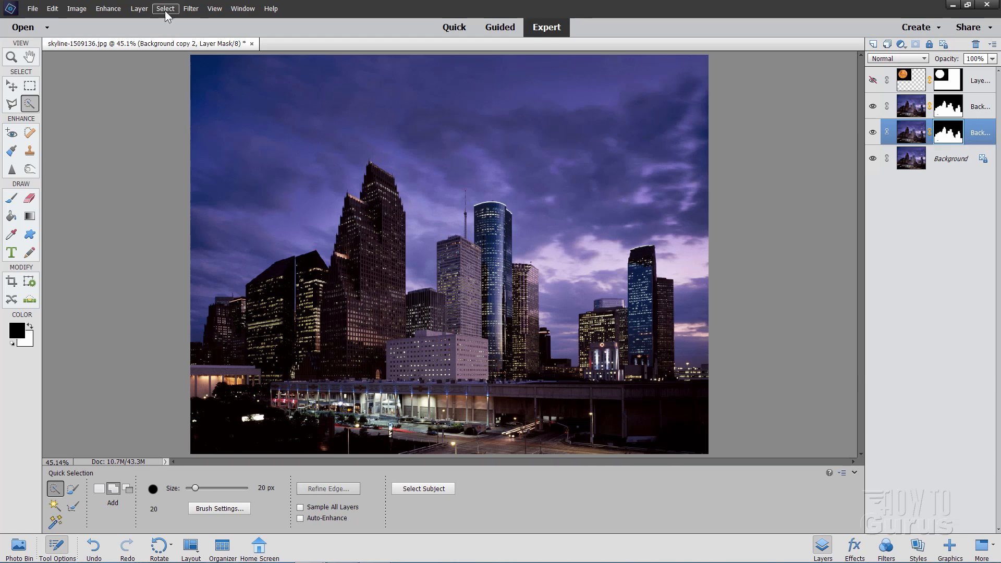
{"action": "left_click", "coordinate": [191, 8]}
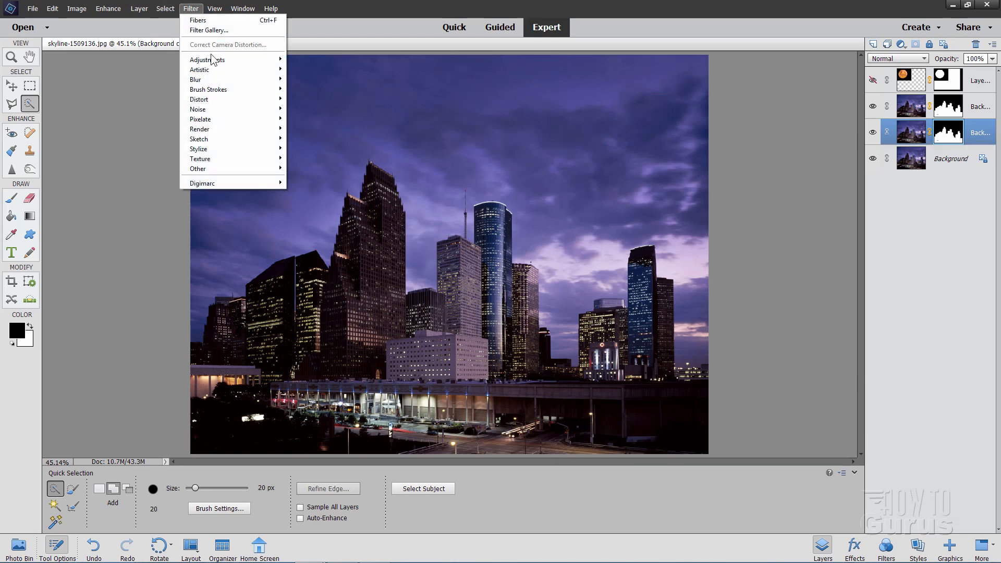
{"action": "mouse_move", "coordinate": [216, 61]}
{"action": "left_click", "coordinate": [305, 80]}
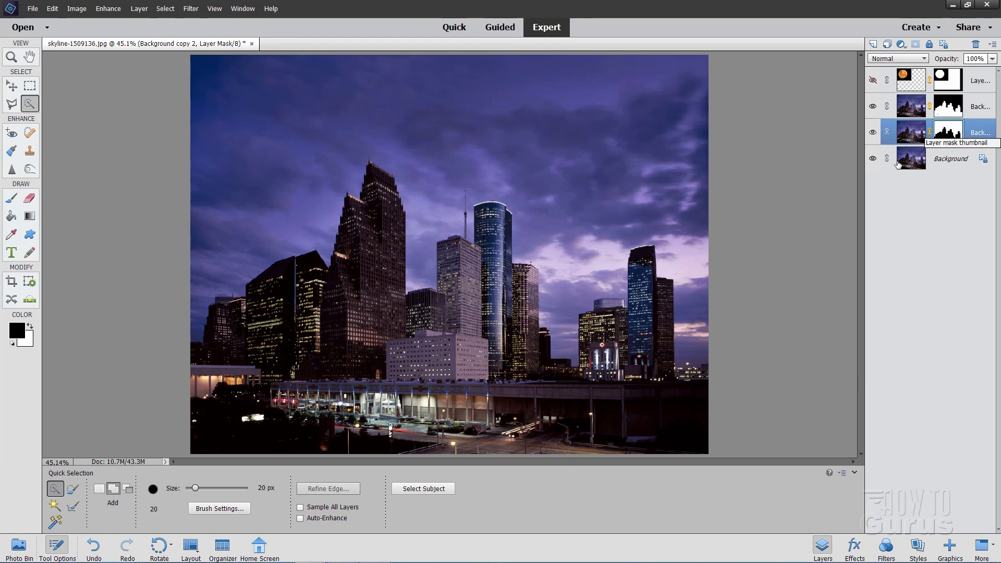
{"action": "left_click", "coordinate": [873, 158]}
{"action": "left_click", "coordinate": [873, 108]}
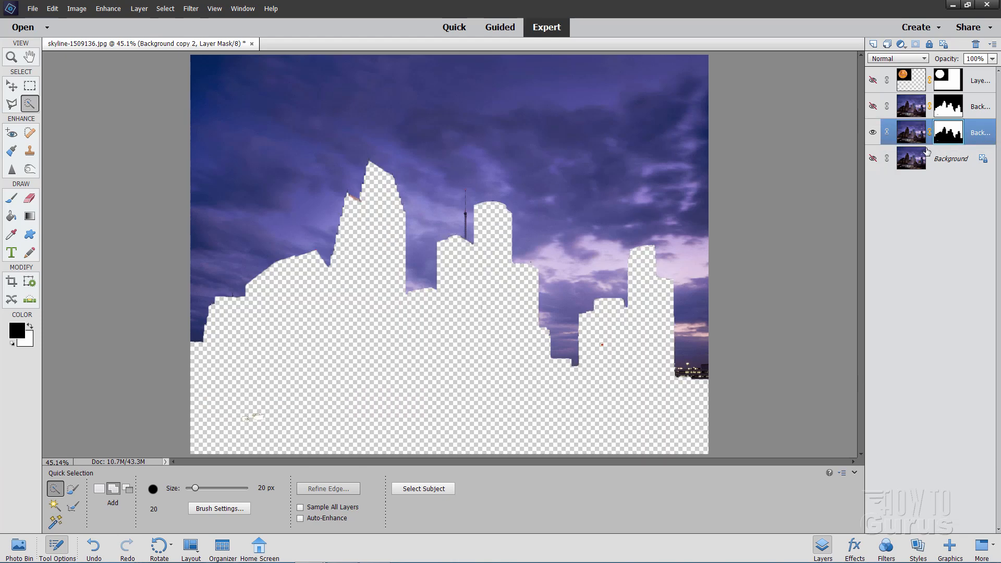
{"action": "left_click", "coordinate": [873, 158]}
{"action": "left_click", "coordinate": [873, 106]}
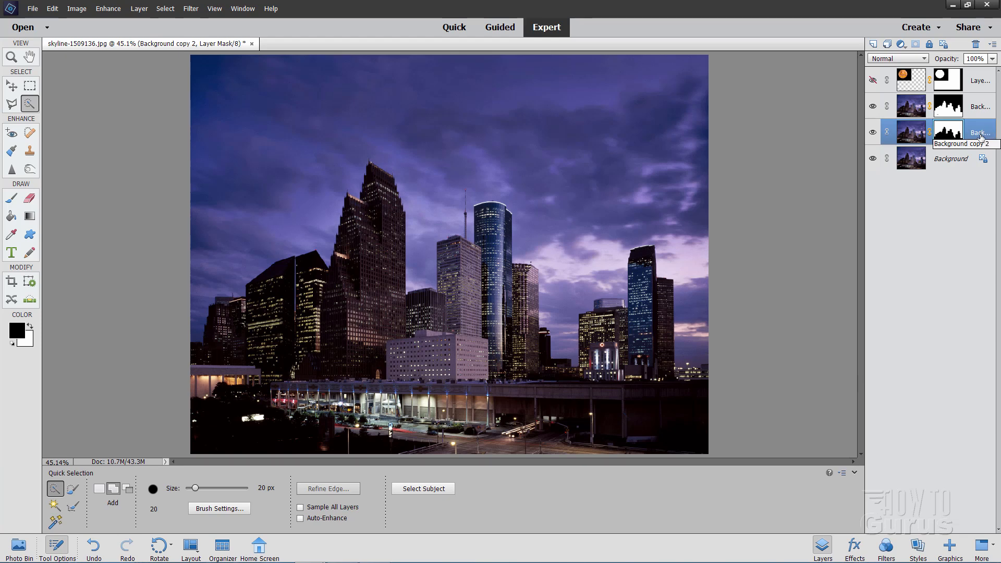
Move the masked Background copy layer above the moon layer and show the moon behind the buildings.
{"action": "left_click", "coordinate": [12, 86]}
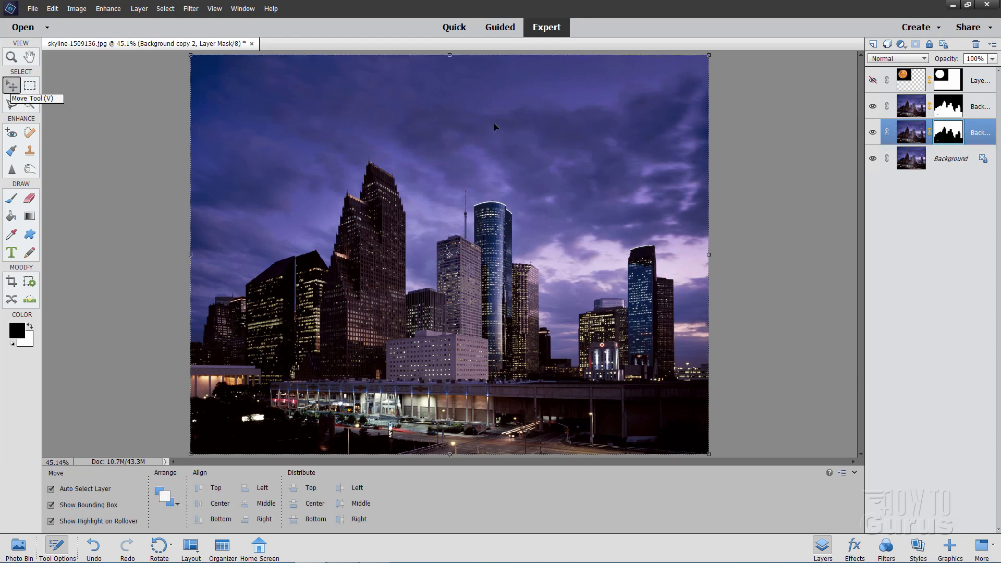
{"action": "left_click", "coordinate": [899, 109]}
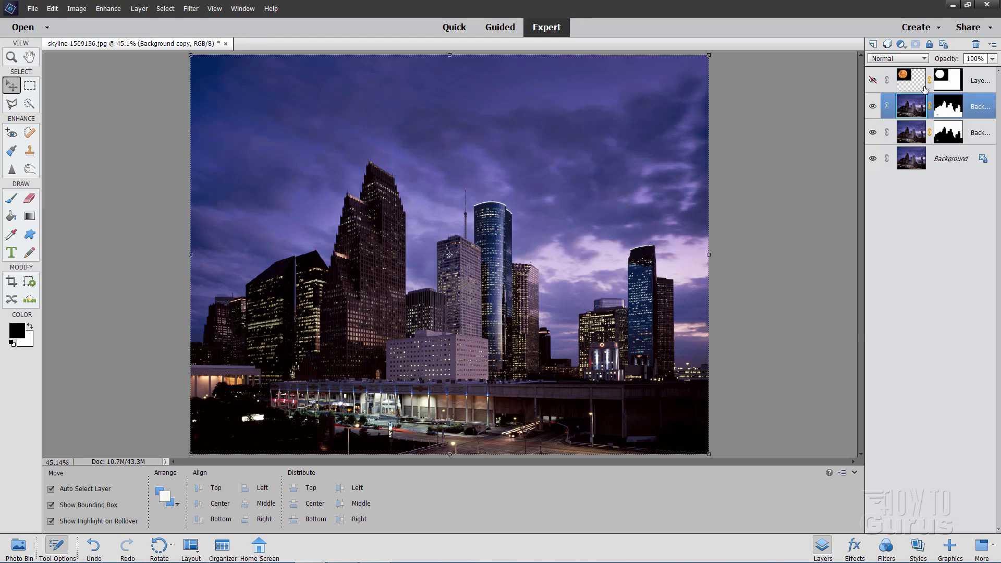
{"action": "left_click_drag", "start_coordinate": [914, 107], "coordinate": [911, 78]}
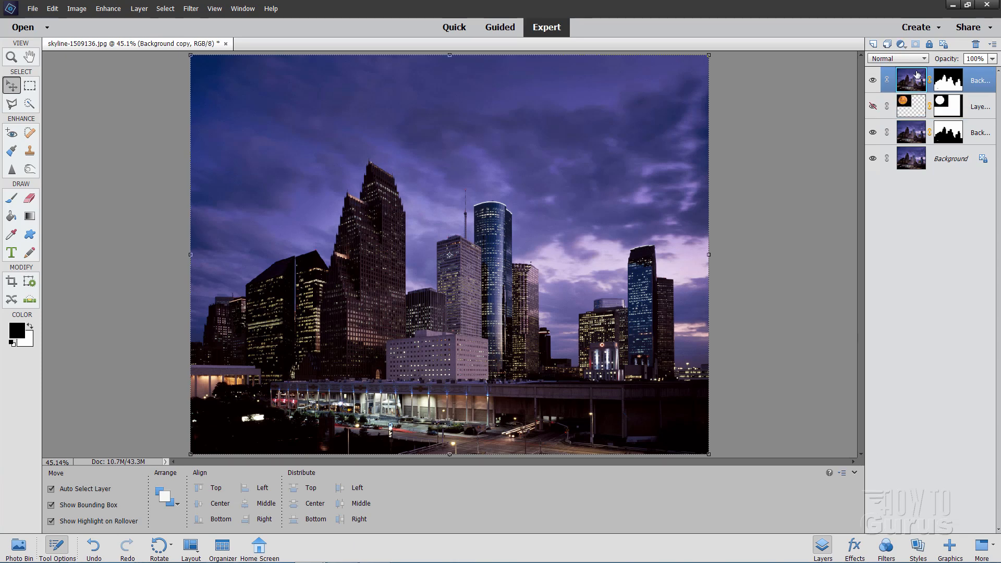
{"action": "left_click", "coordinate": [875, 107]}
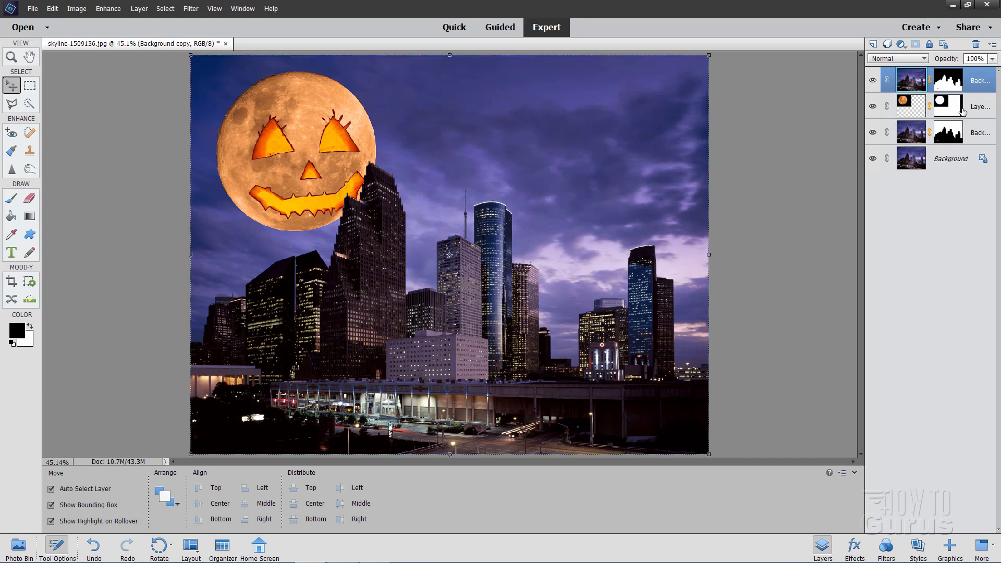
{"action": "left_click", "coordinate": [919, 111]}
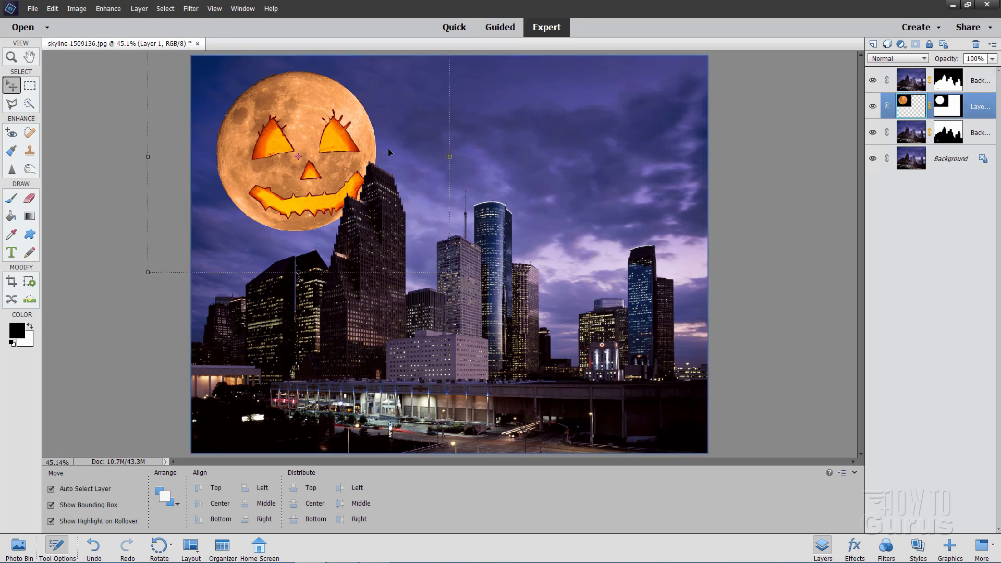
{"action": "left_click_drag", "start_coordinate": [345, 168], "coordinate": [347, 167]}
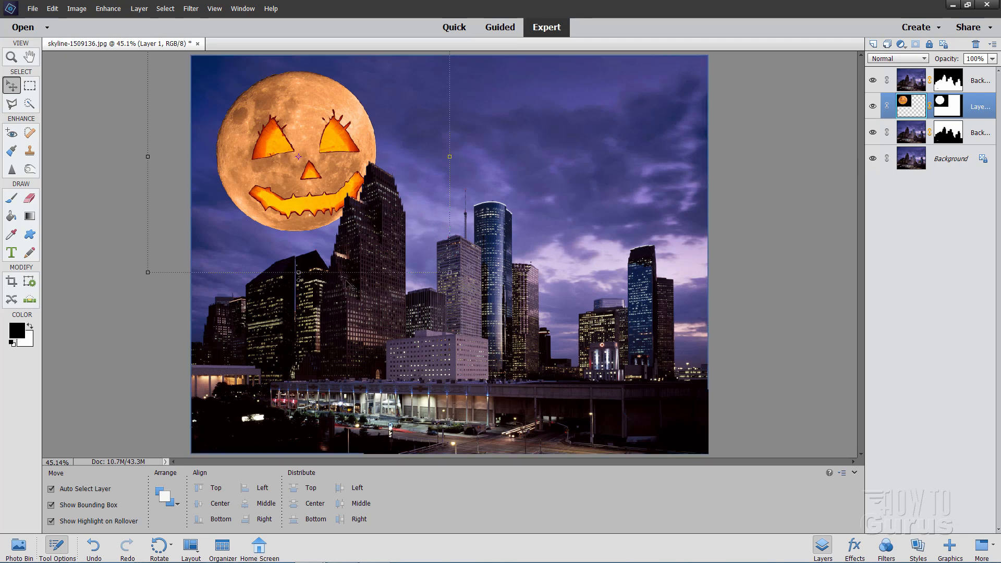
Set the blend mode of the sky-masked Background copy 2 layer to Linear Light.
{"action": "left_click", "coordinate": [919, 130]}
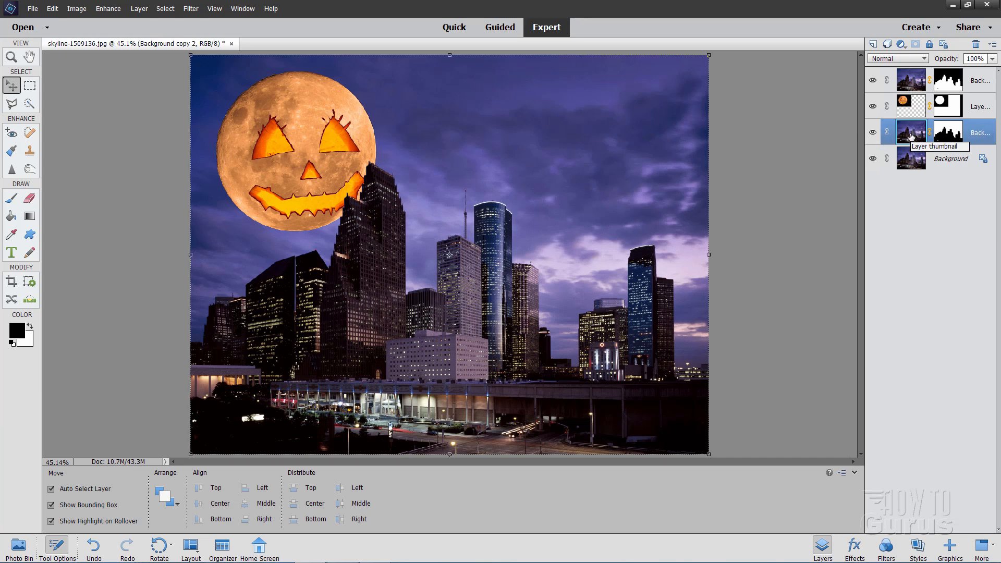
{"action": "left_click", "coordinate": [888, 61]}
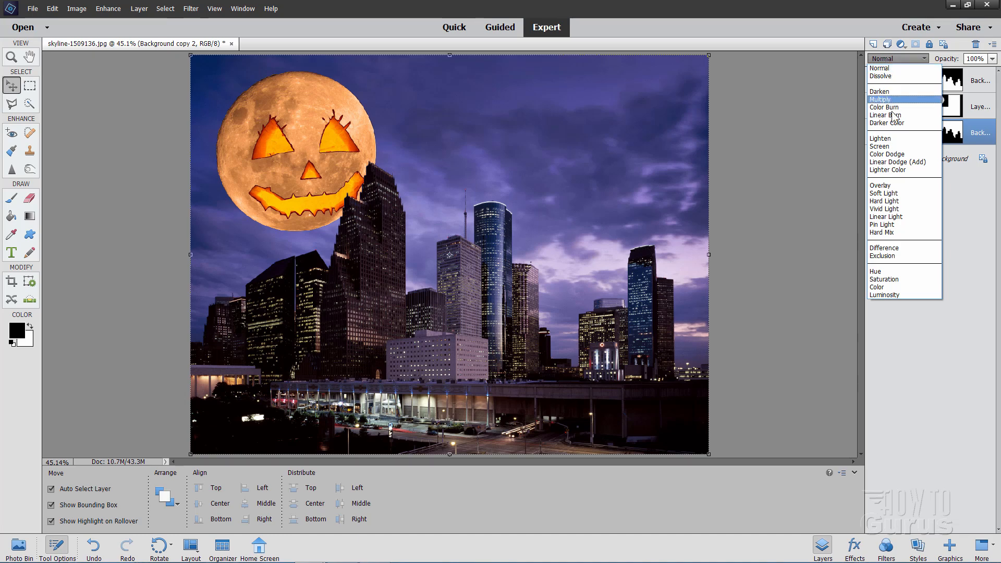
{"action": "left_click", "coordinate": [893, 216]}
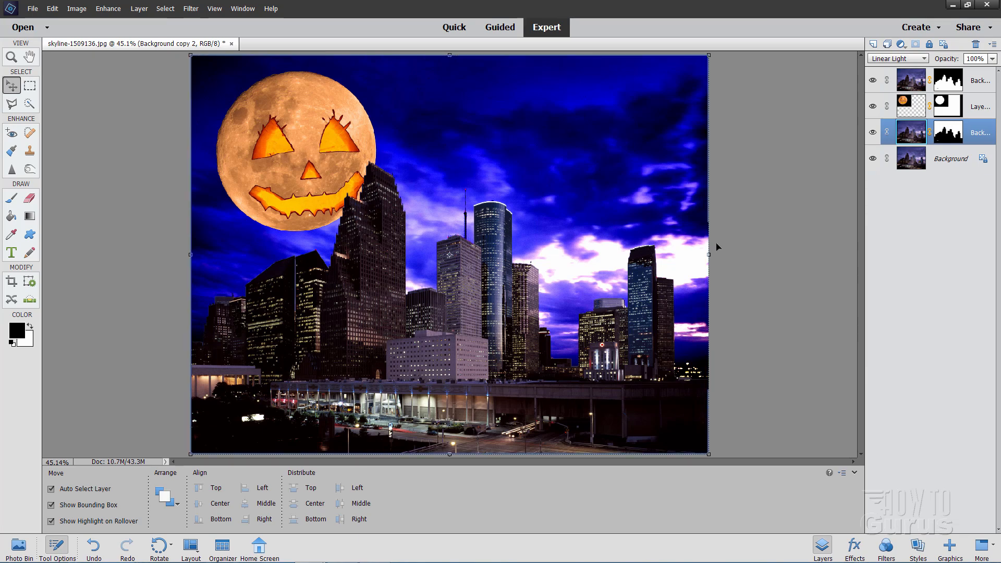
Activate the top layer and the Horizontal Type tool, and set the foreground color to yellow #fec400 sampled from the moon's mouth.
{"action": "left_click", "coordinate": [913, 80]}
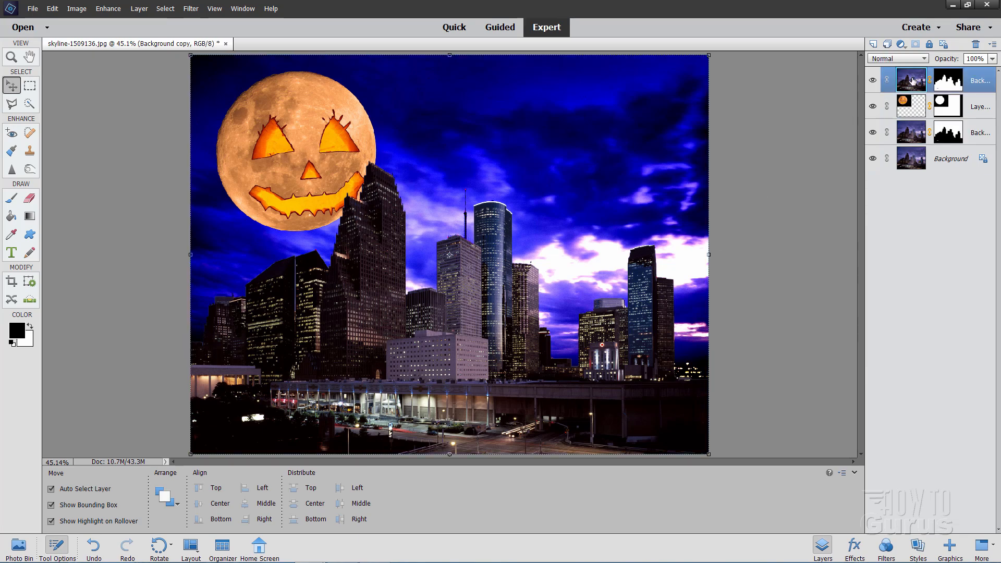
{"action": "left_click", "coordinate": [12, 253]}
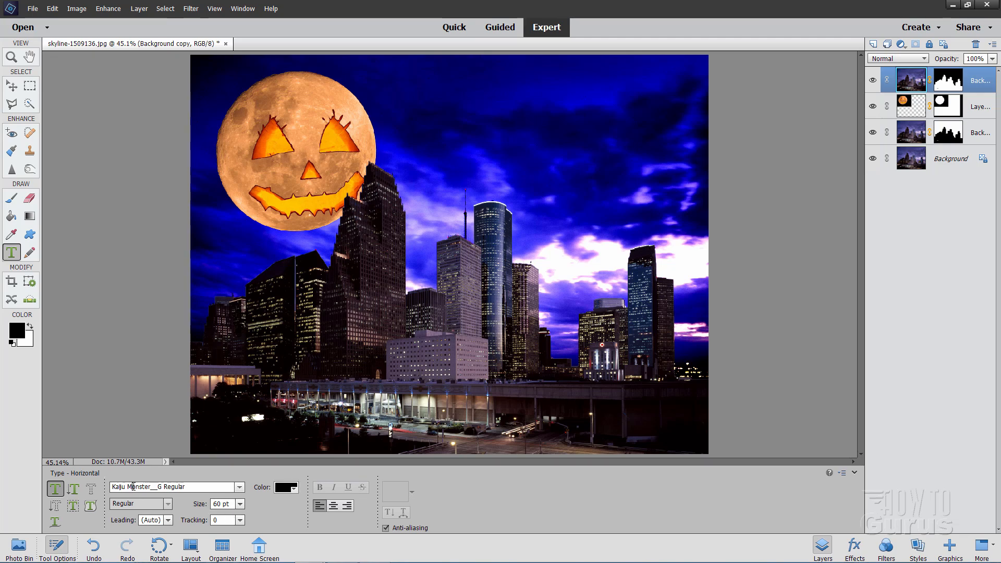
{"action": "left_click_drag", "start_coordinate": [166, 488], "coordinate": [107, 489]}
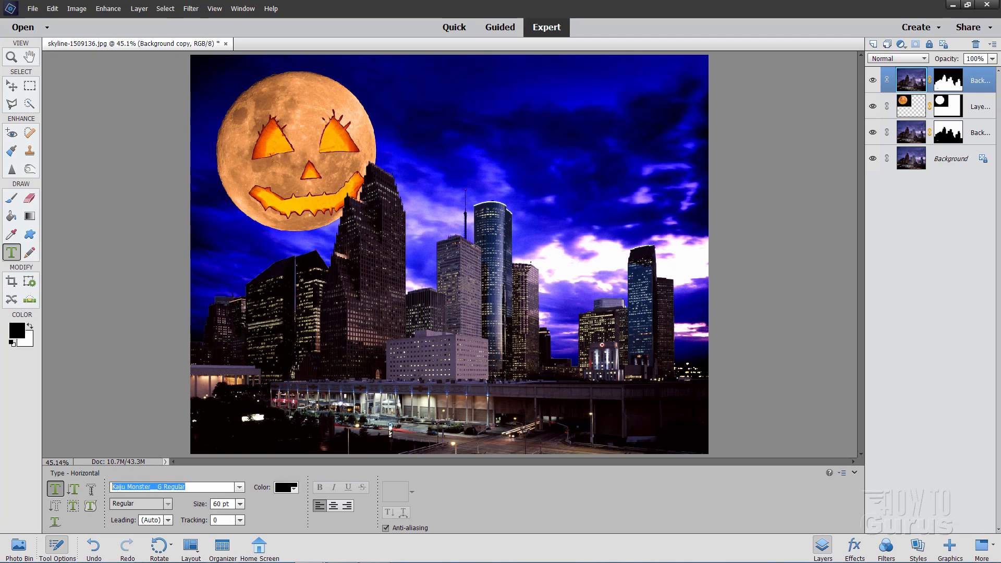
{"action": "left_click", "coordinate": [179, 488]}
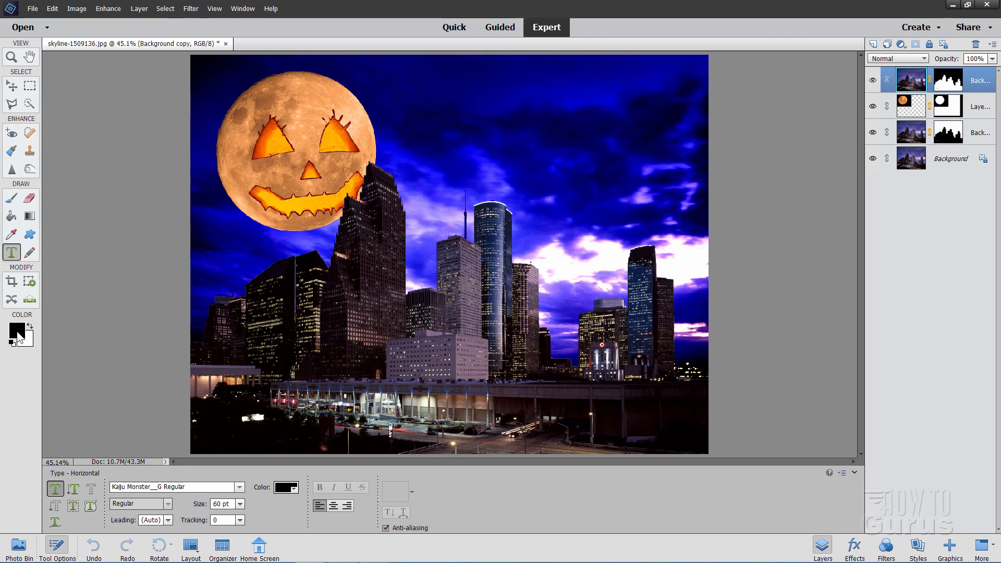
{"action": "left_click", "coordinate": [17, 332]}
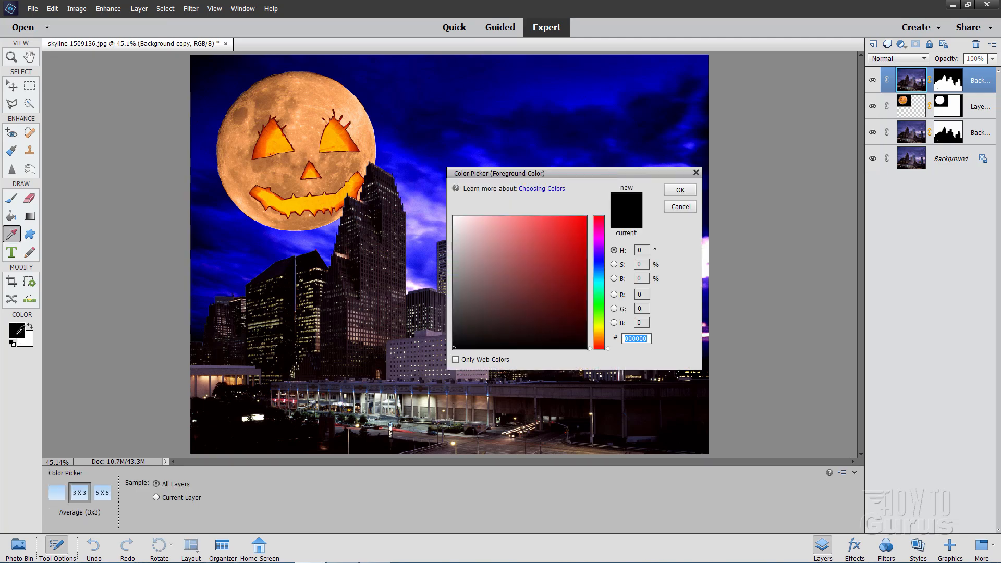
{"action": "left_click", "coordinate": [294, 203]}
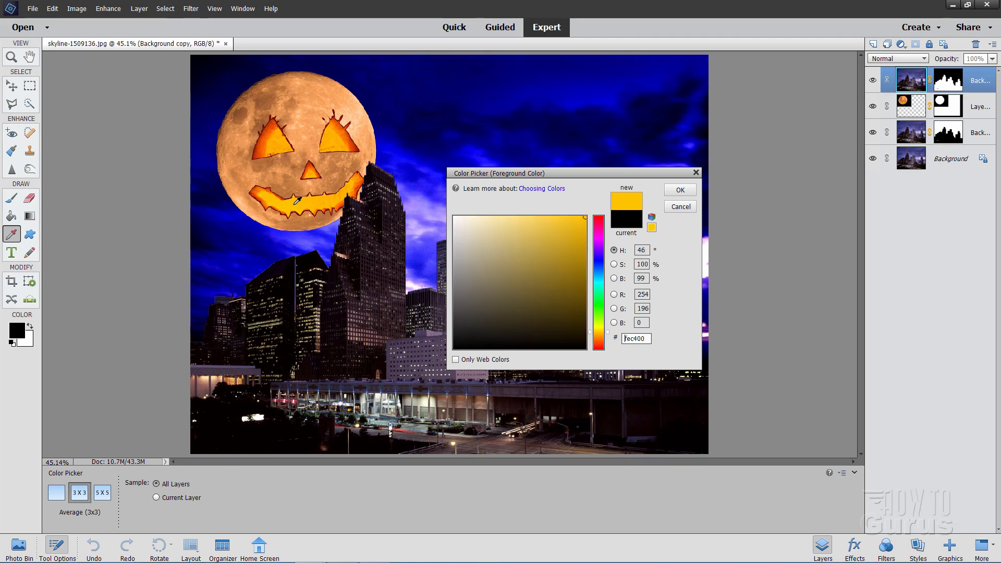
{"action": "left_click", "coordinate": [679, 191]}
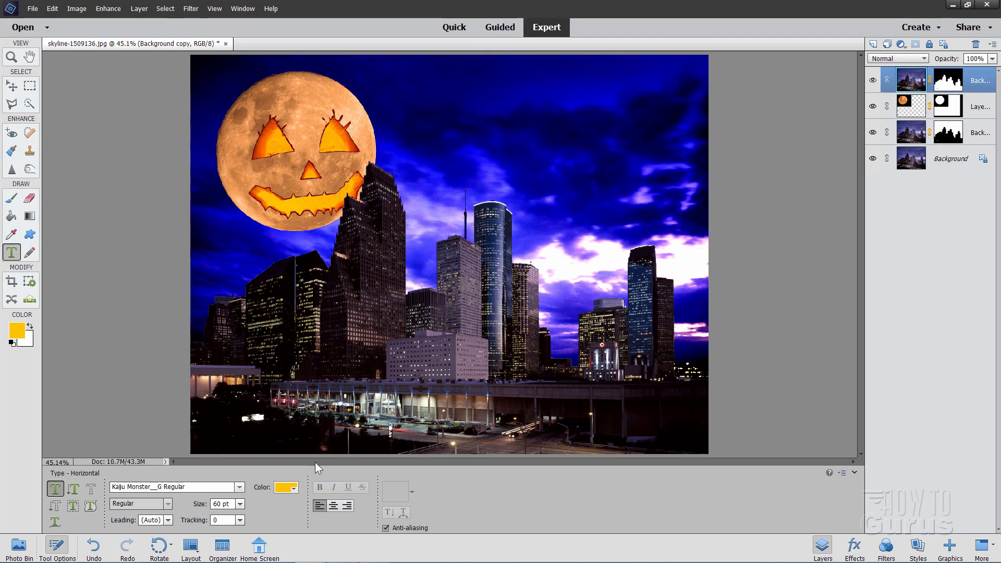
Add the two-line title text "Happy" / "halloween" over the buildings and commit it.
{"action": "left_click", "coordinate": [425, 273]}
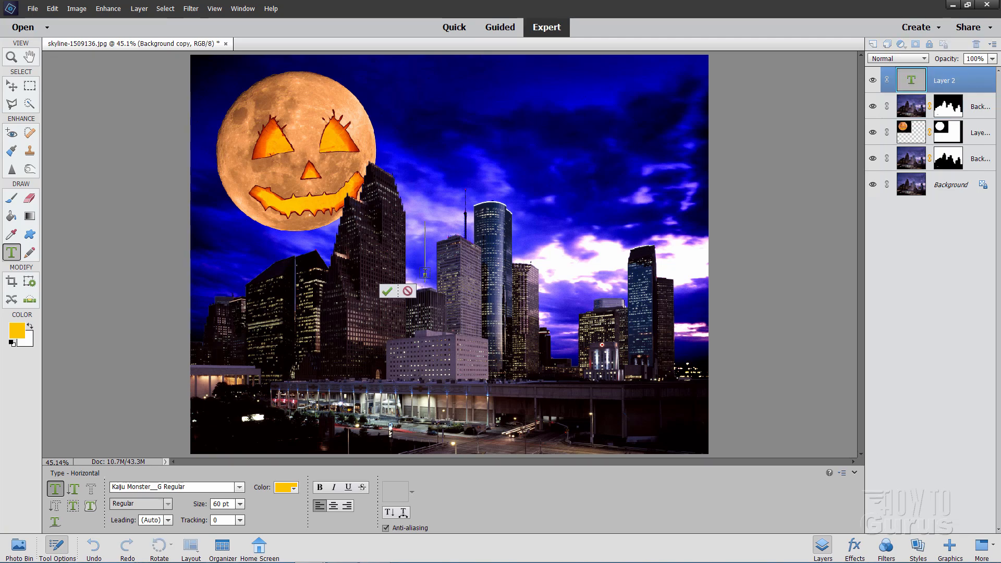
{"action": "type", "text": "HAPPY"}
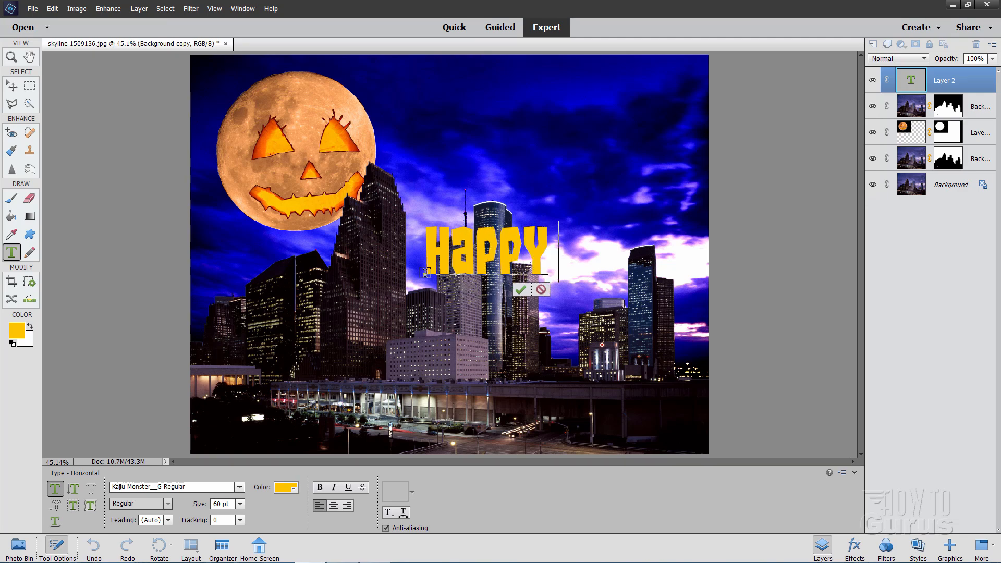
{"action": "key", "text": "BackSpace"}
{"action": "key", "text": "Return"}
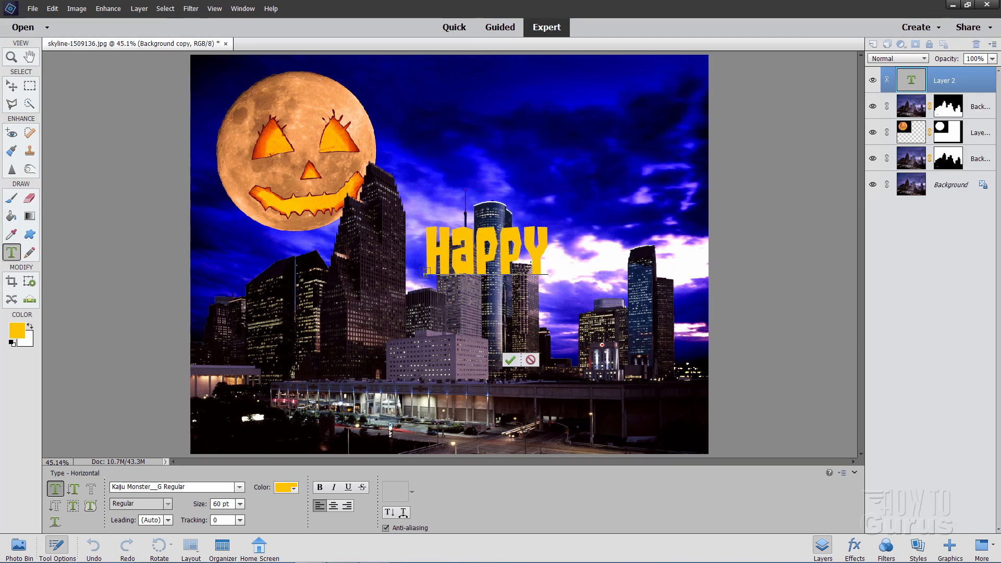
{"action": "type", "text": "HALLOWEEN"}
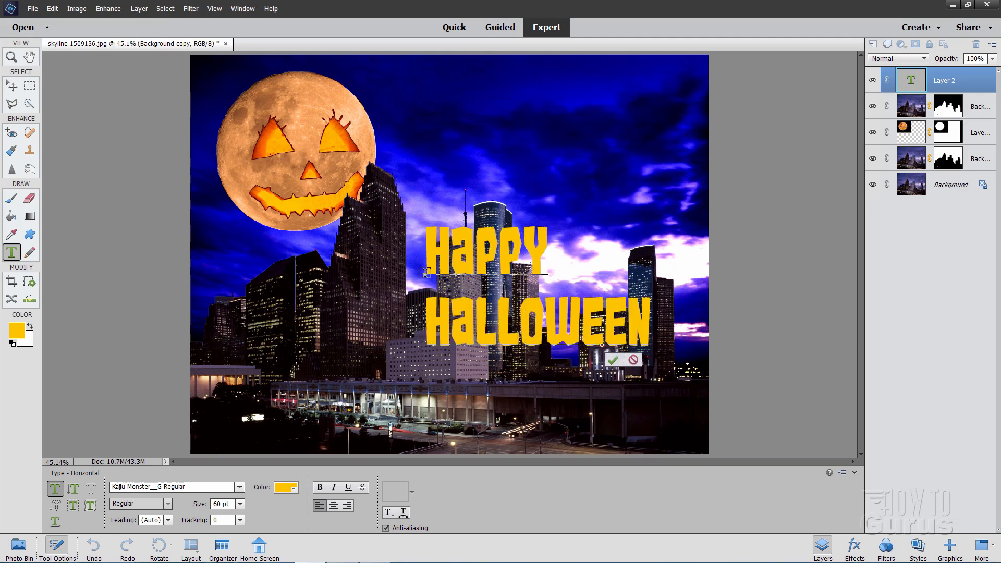
{"action": "left_click", "coordinate": [614, 361]}
Scale the title proportionally to about 134.4% and position it over the lower right part of the skyline image.
{"action": "left_click_drag", "start_coordinate": [525, 332], "coordinate": [502, 391]}
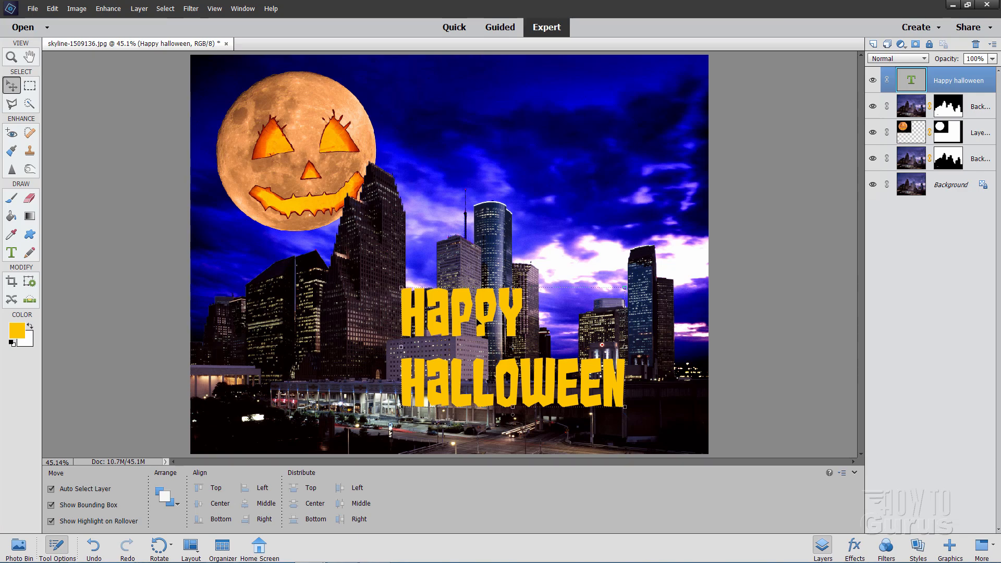
{"action": "left_click_drag", "start_coordinate": [513, 312], "coordinate": [495, 310]}
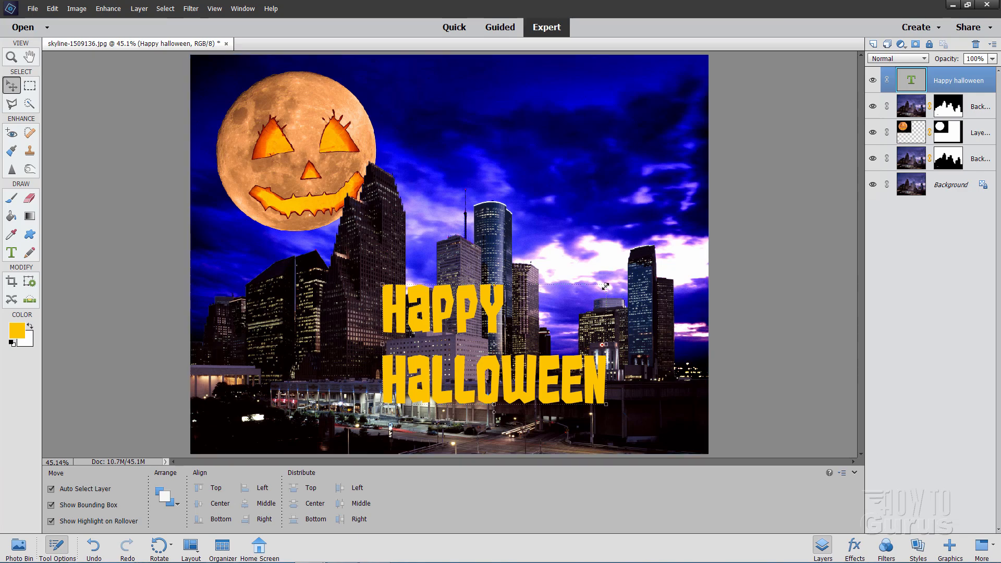
{"action": "left_click_drag", "start_coordinate": [606, 285], "coordinate": [661, 238]}
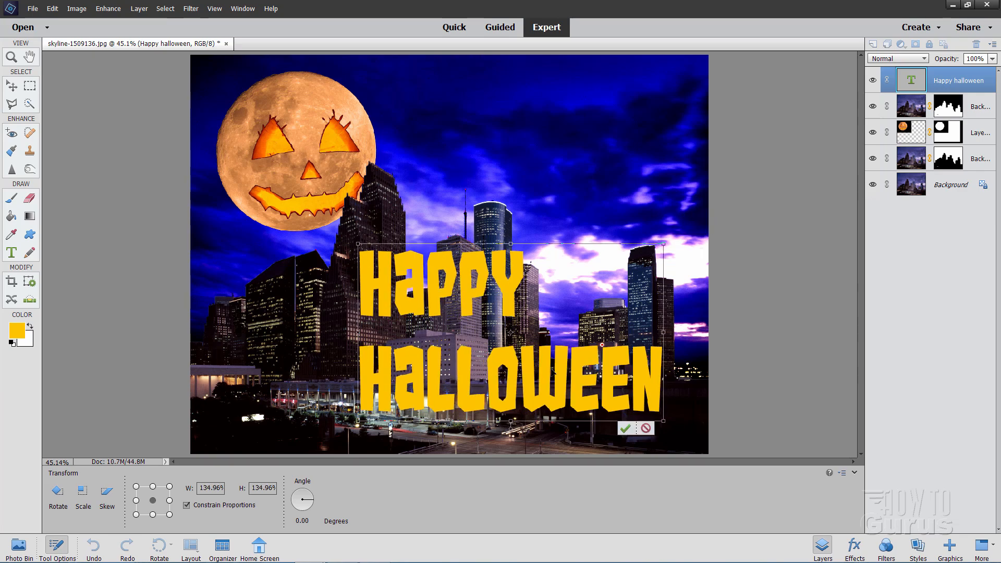
{"action": "left_click_drag", "start_coordinate": [561, 375], "coordinate": [581, 371]}
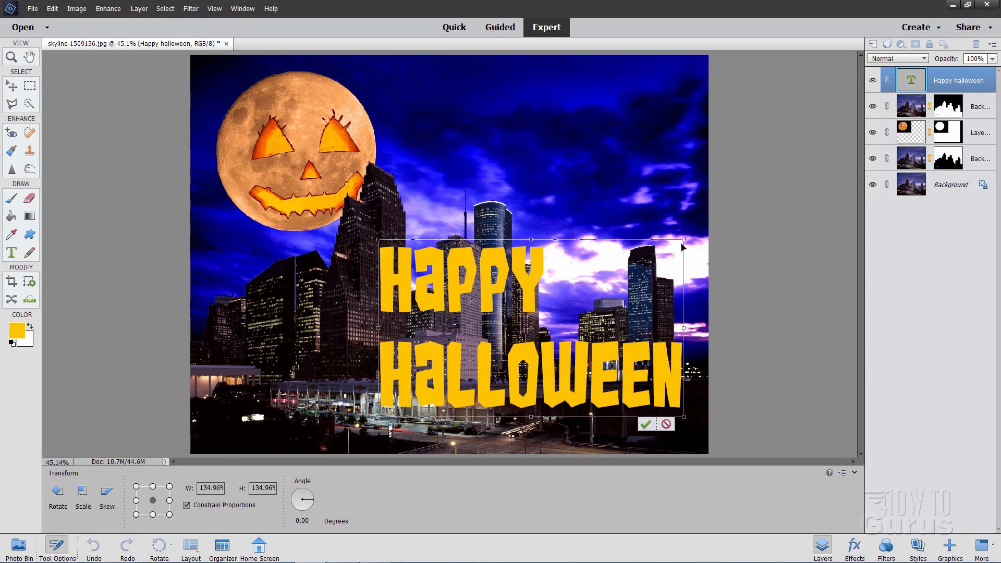
{"action": "mouse_move", "coordinate": [685, 240]}
{"action": "left_mouse_down"}
{"action": "mouse_move", "coordinate": [664, 257]}
{"action": "mouse_move", "coordinate": [682, 241]}
{"action": "left_mouse_up"}
{"action": "left_click_drag", "start_coordinate": [553, 373], "coordinate": [549, 375]}
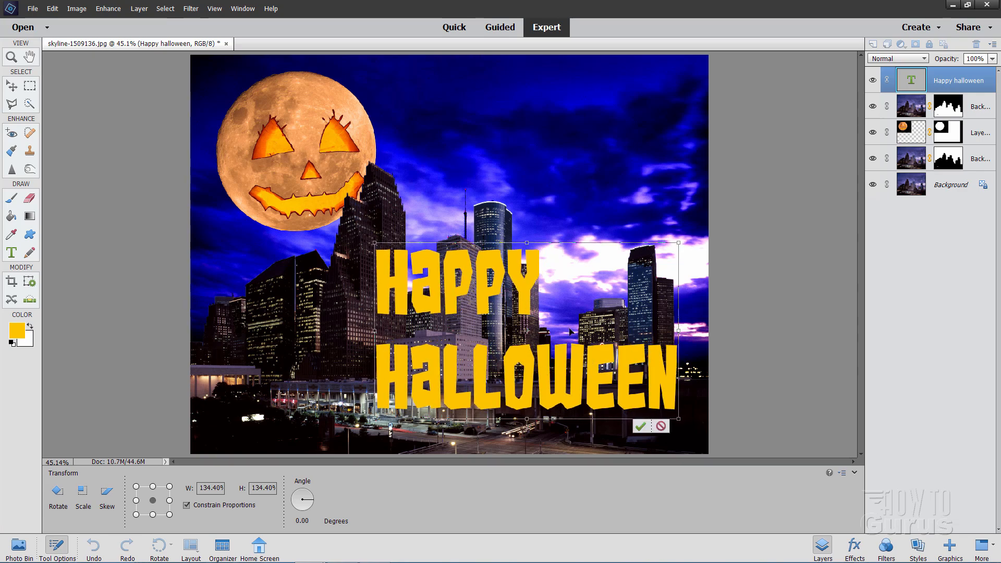
{"action": "left_click", "coordinate": [639, 426]}
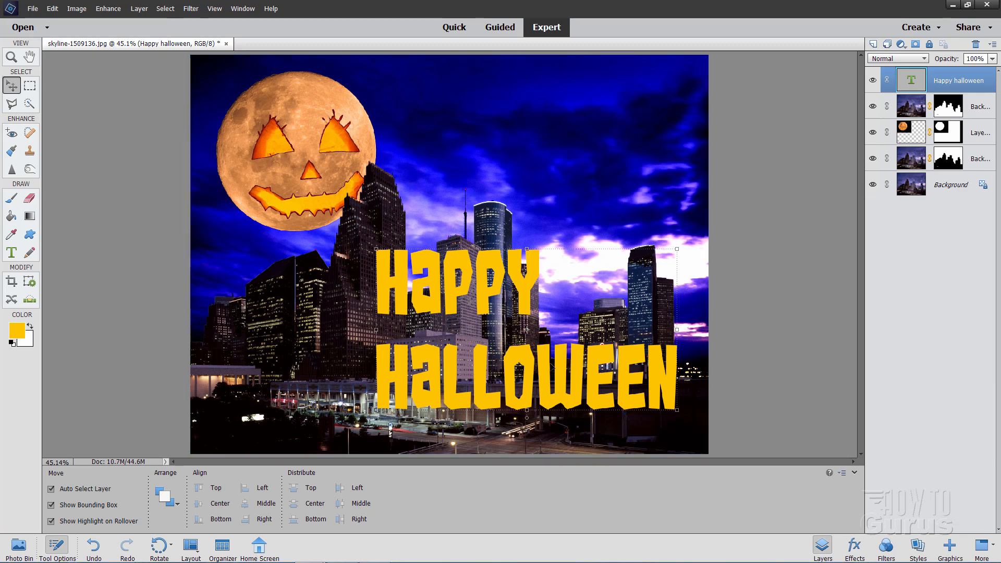
{"action": "mouse_move", "coordinate": [547, 381]}
{"action": "left_mouse_down"}
{"action": "mouse_move", "coordinate": [524, 378]}
{"action": "mouse_move", "coordinate": [538, 379]}
{"action": "left_mouse_up"}
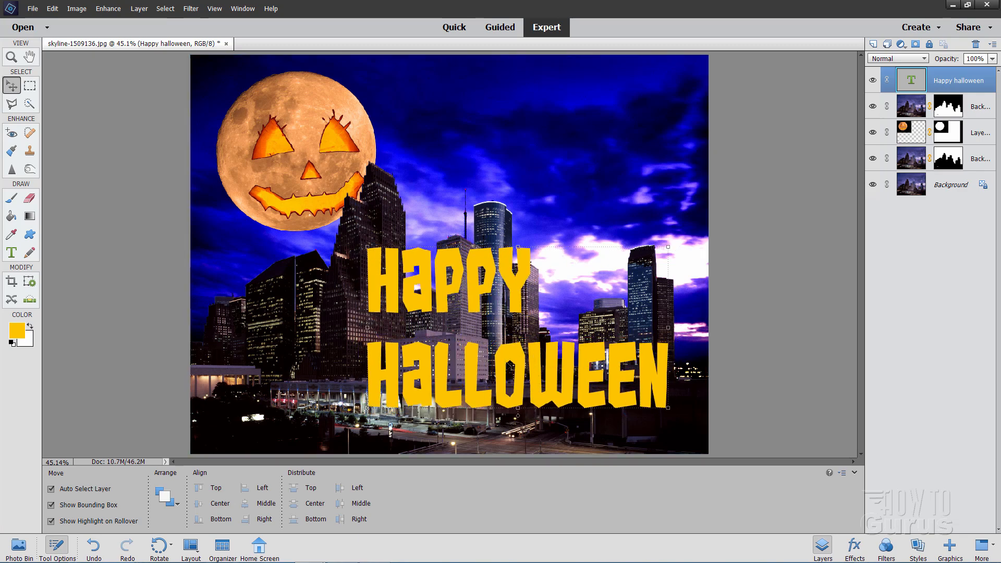
{"action": "mouse_move", "coordinate": [572, 277]}
{"action": "left_mouse_down"}
{"action": "mouse_move", "coordinate": [588, 279]}
{"action": "mouse_move", "coordinate": [522, 285]}
{"action": "mouse_move", "coordinate": [580, 297]}
{"action": "mouse_move", "coordinate": [558, 298]}
{"action": "mouse_move", "coordinate": [569, 294]}
{"action": "left_mouse_up"}
{"action": "left_click_drag", "start_coordinate": [557, 381], "coordinate": [565, 380]}
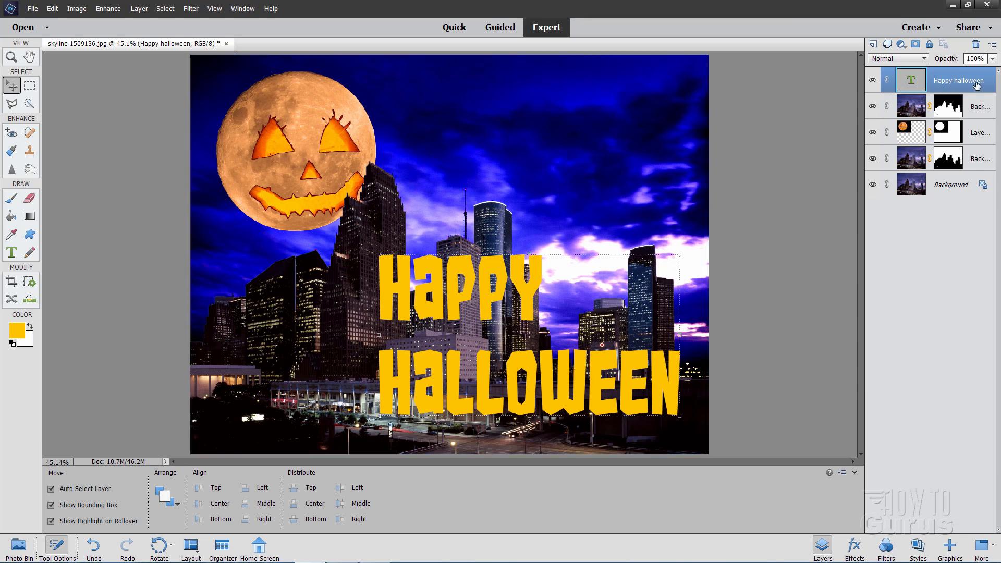
Duplicate the Happy halloween text layer, keeping the default copy name.
{"action": "right_click", "coordinate": [945, 85]}
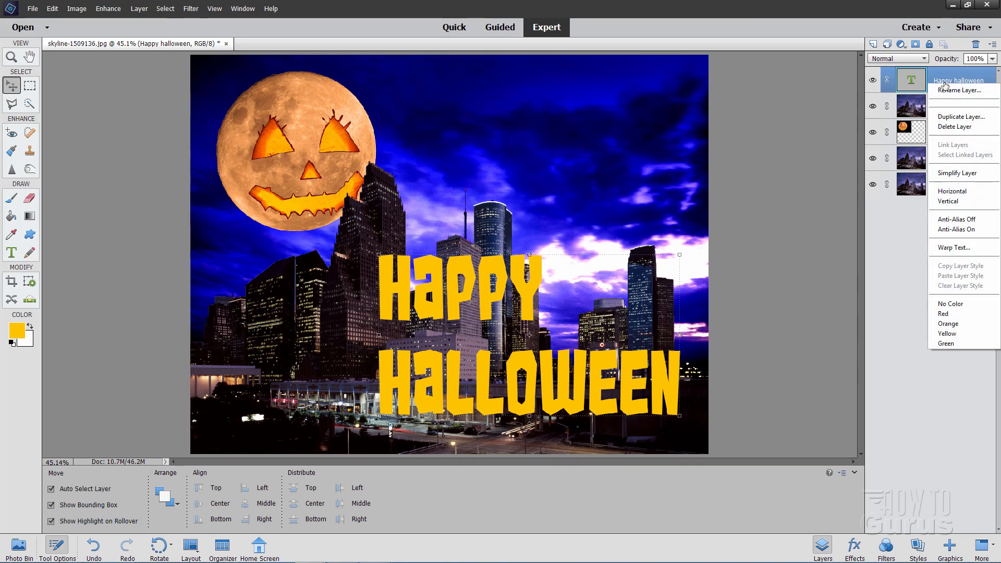
{"action": "left_click", "coordinate": [944, 119]}
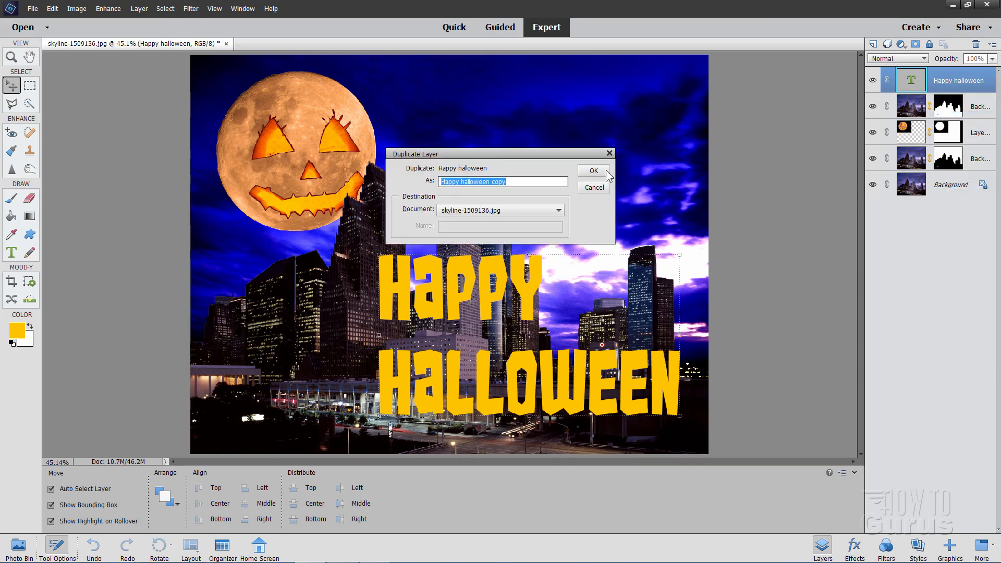
{"action": "left_click", "coordinate": [605, 170]}
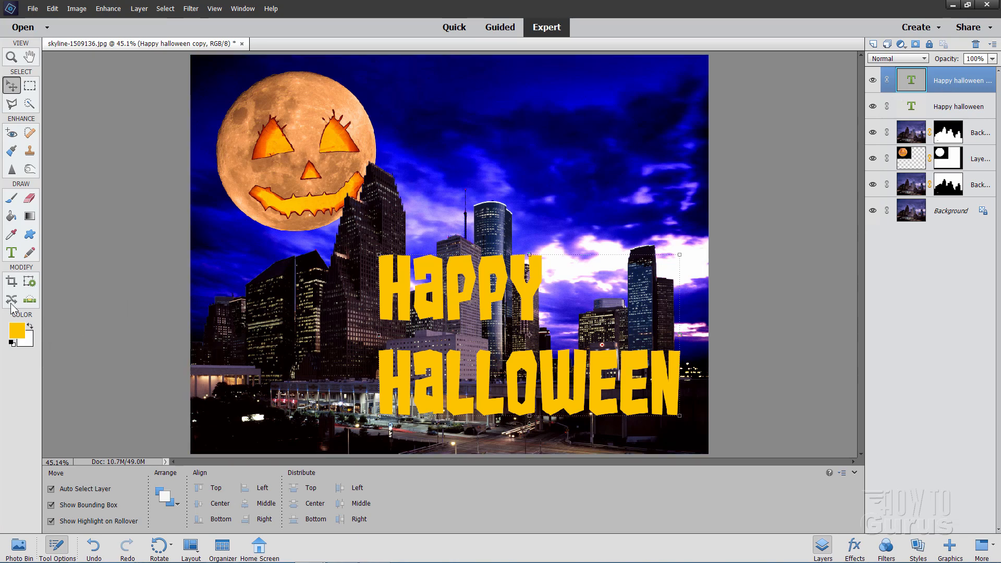
Restore the default black and white colors and render Fibers on a new top layer with variance 25 and strength 37.
{"action": "left_click", "coordinate": [12, 343]}
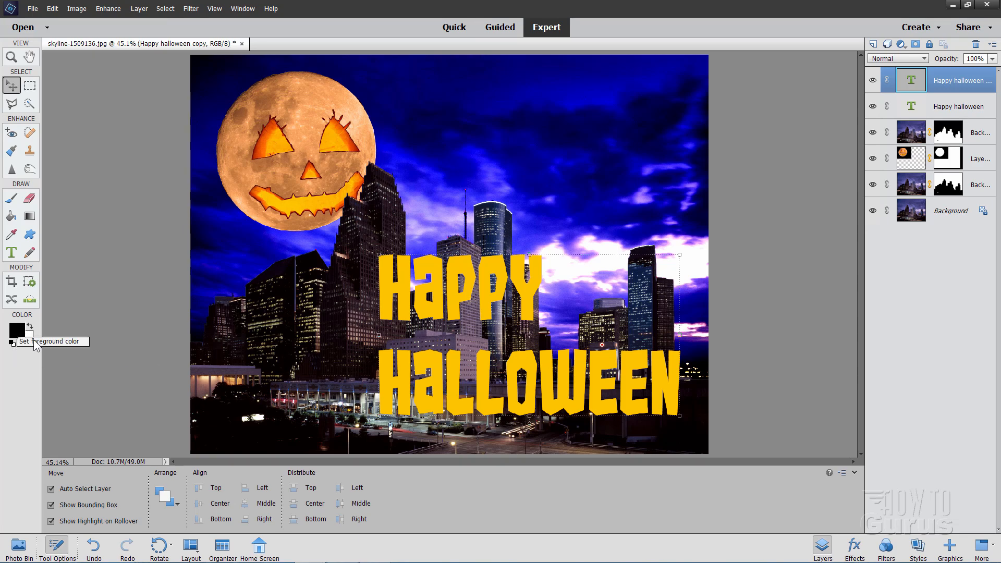
{"action": "left_click", "coordinate": [873, 44]}
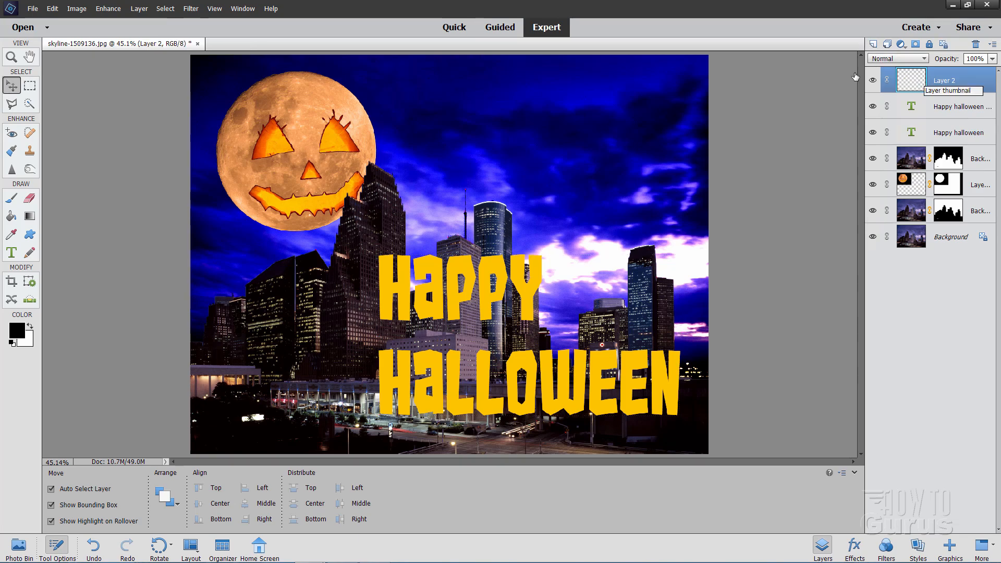
{"action": "left_click", "coordinate": [192, 9]}
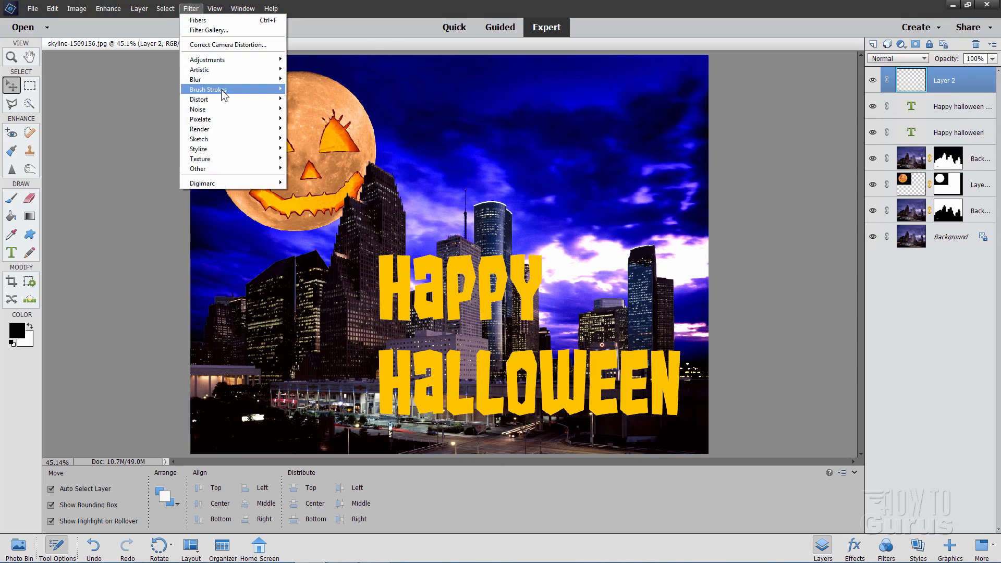
{"action": "mouse_move", "coordinate": [211, 128]}
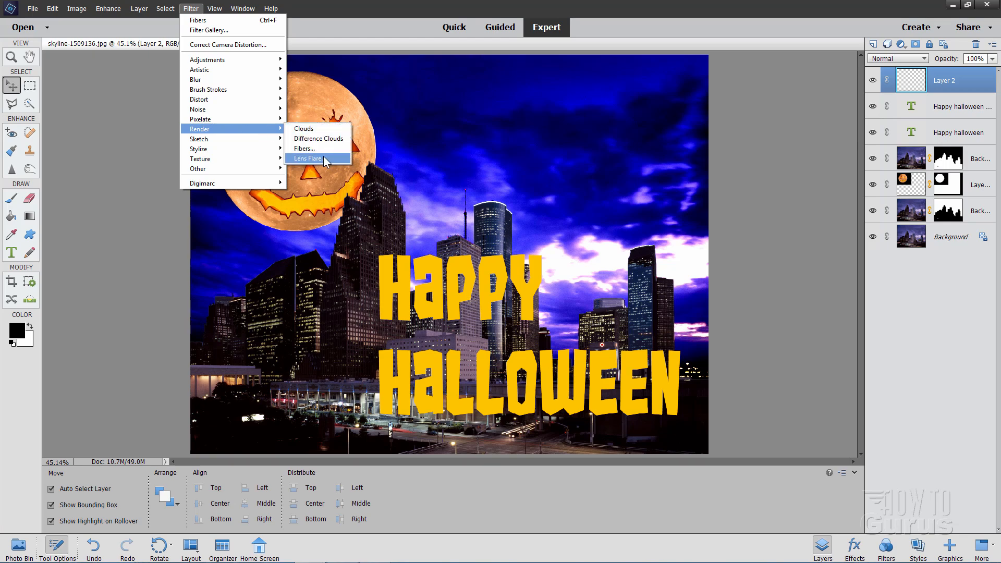
{"action": "left_click", "coordinate": [305, 149]}
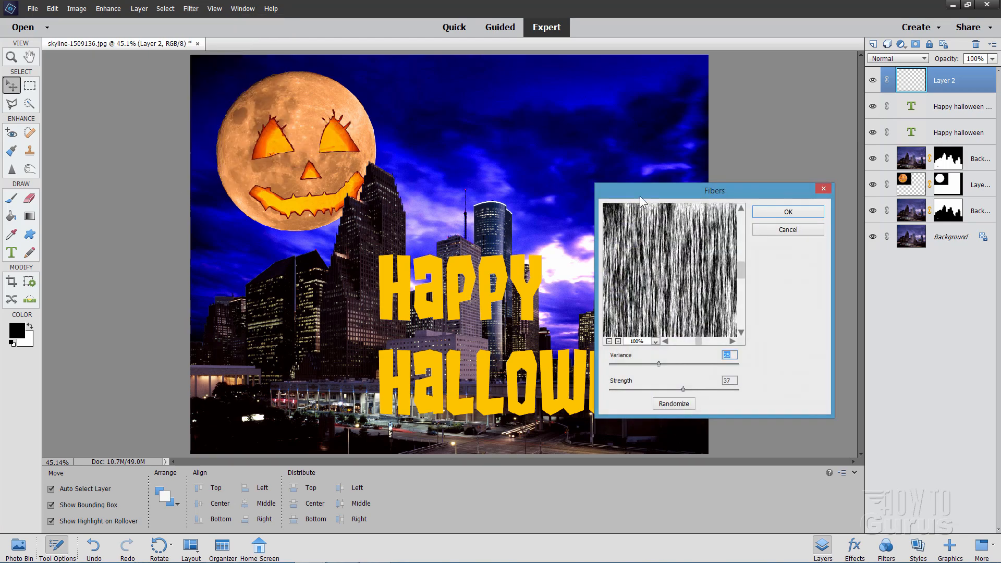
{"action": "left_click_drag", "start_coordinate": [751, 192], "coordinate": [720, 181]}
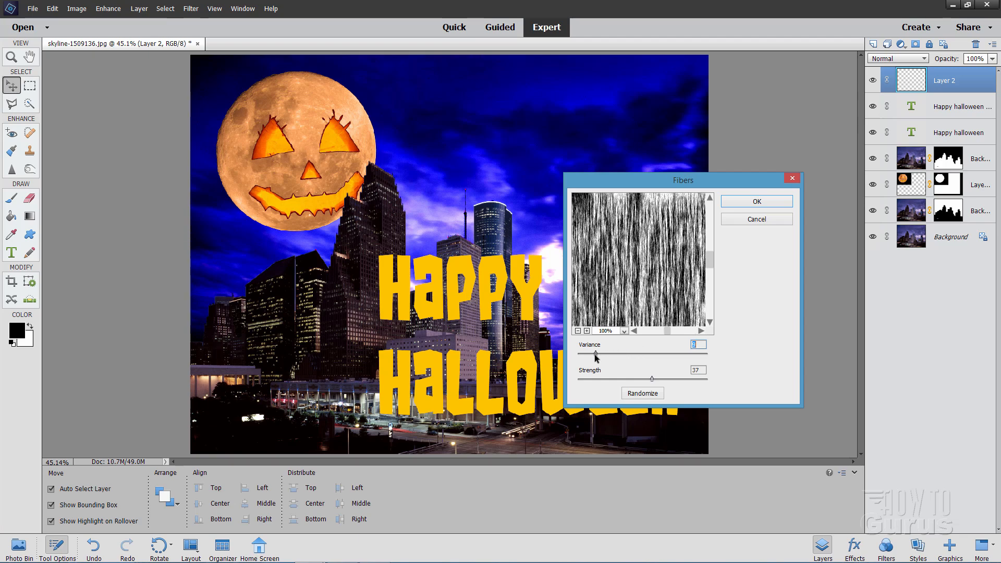
{"action": "left_click_drag", "start_coordinate": [595, 354], "coordinate": [631, 356]}
{"action": "left_click", "coordinate": [627, 354]}
{"action": "left_click_drag", "start_coordinate": [653, 379], "coordinate": [692, 384]}
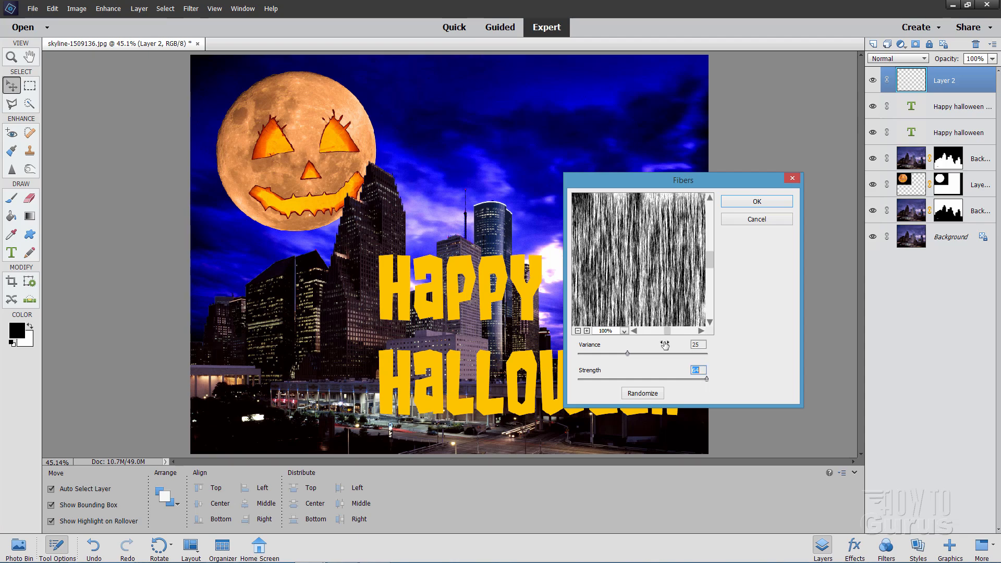
{"action": "left_click_drag", "start_coordinate": [707, 379], "coordinate": [640, 378]}
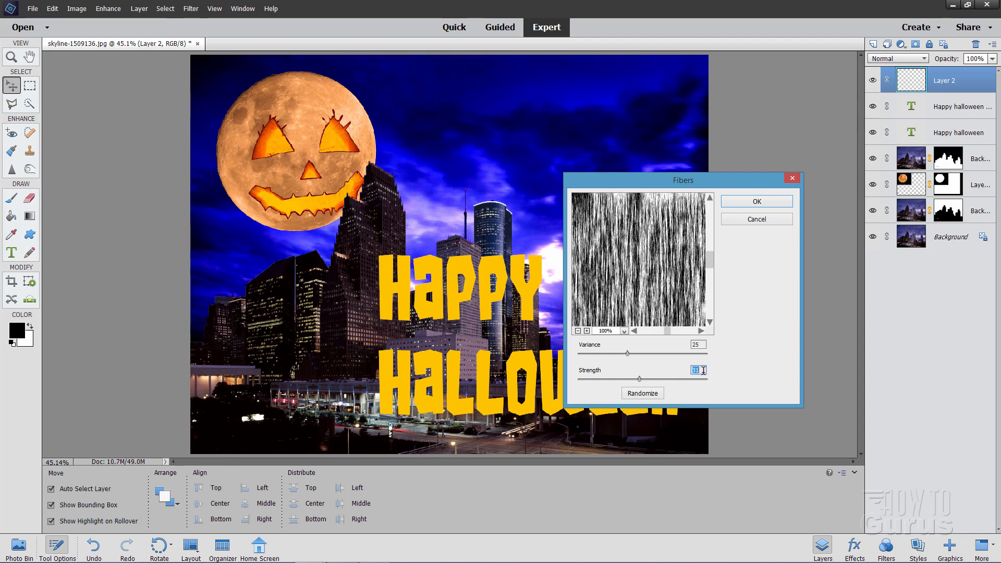
{"action": "type", "text": "37"}
{"action": "left_click", "coordinate": [757, 201]}
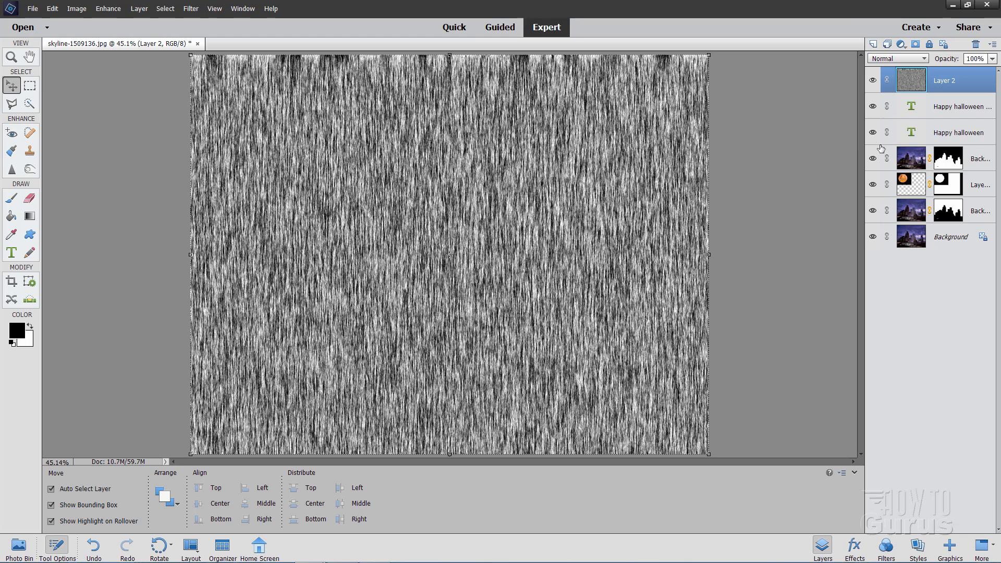
Clip the fibers layer to the title copy and set the title copy's blend mode to Vivid Light.
{"action": "right_click", "coordinate": [948, 84]}
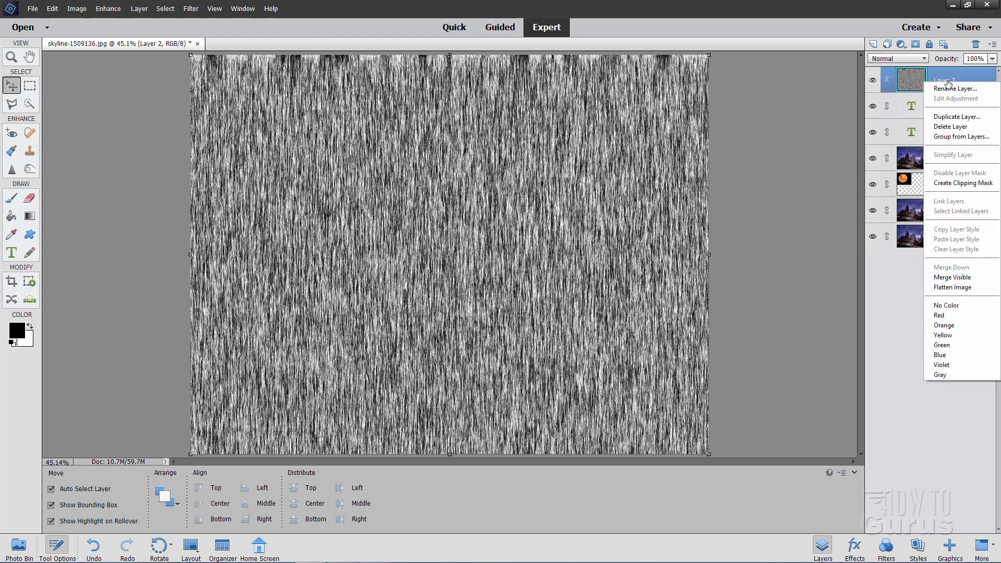
{"action": "left_click", "coordinate": [980, 183]}
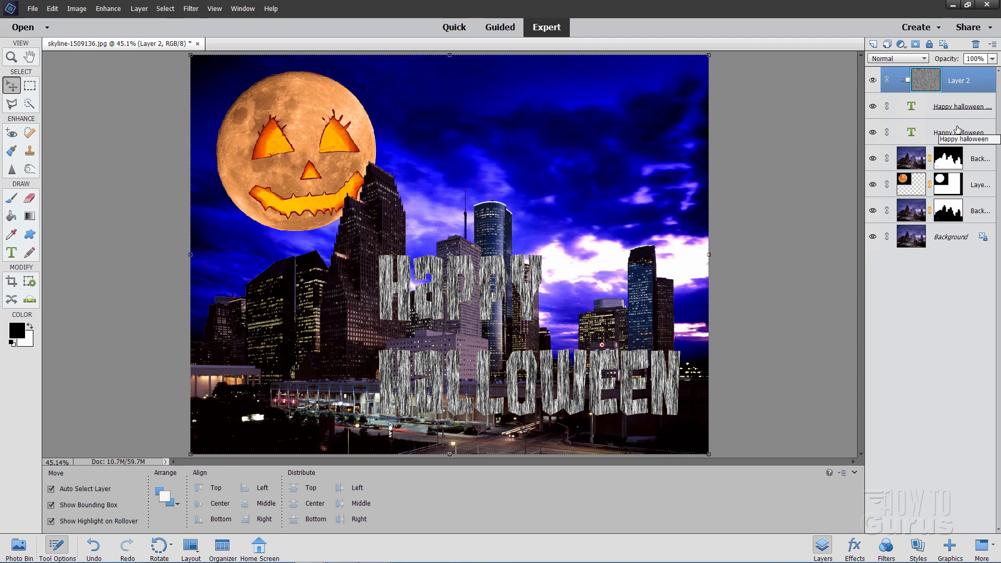
{"action": "left_click", "coordinate": [932, 106]}
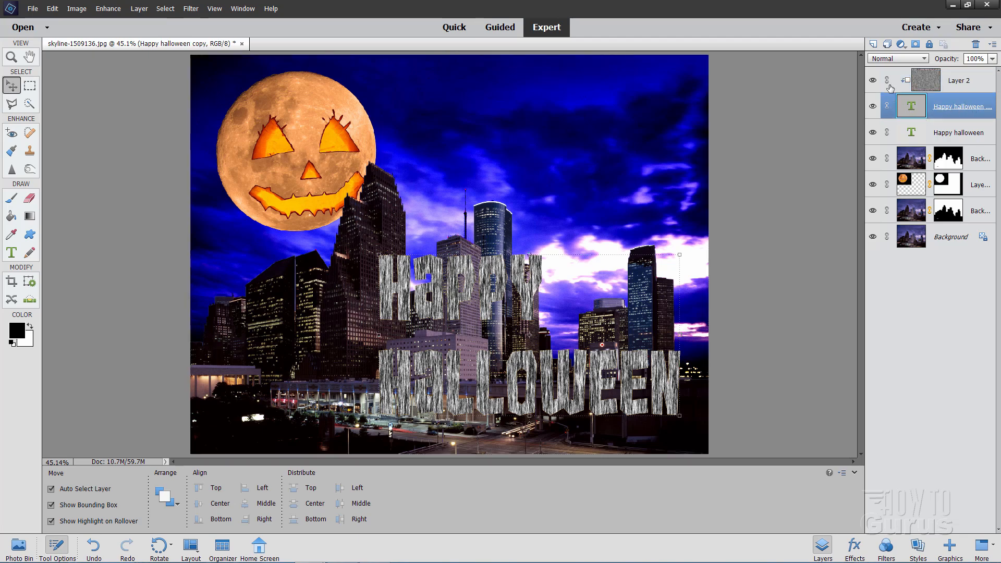
{"action": "left_click", "coordinate": [886, 58]}
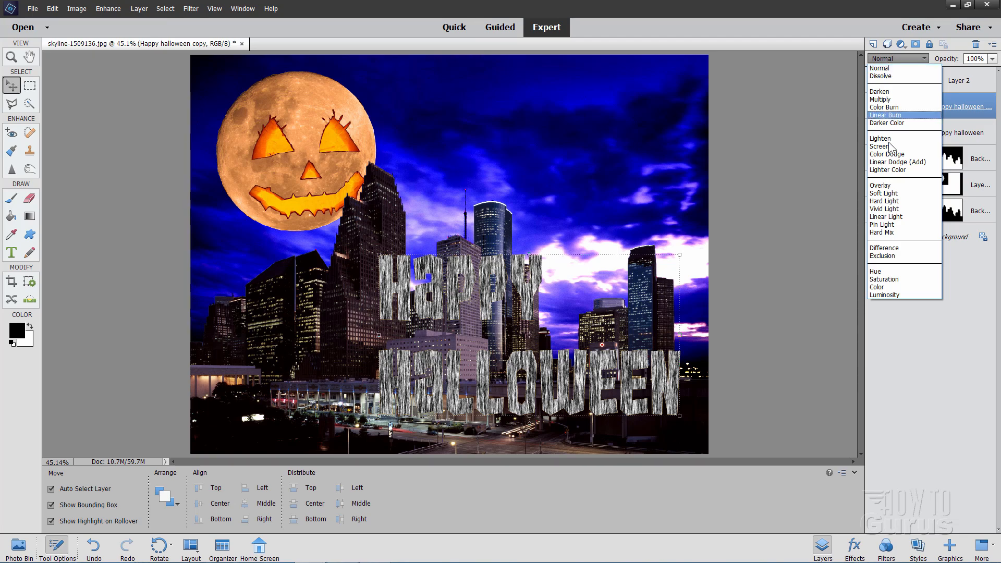
{"action": "left_click", "coordinate": [889, 209]}
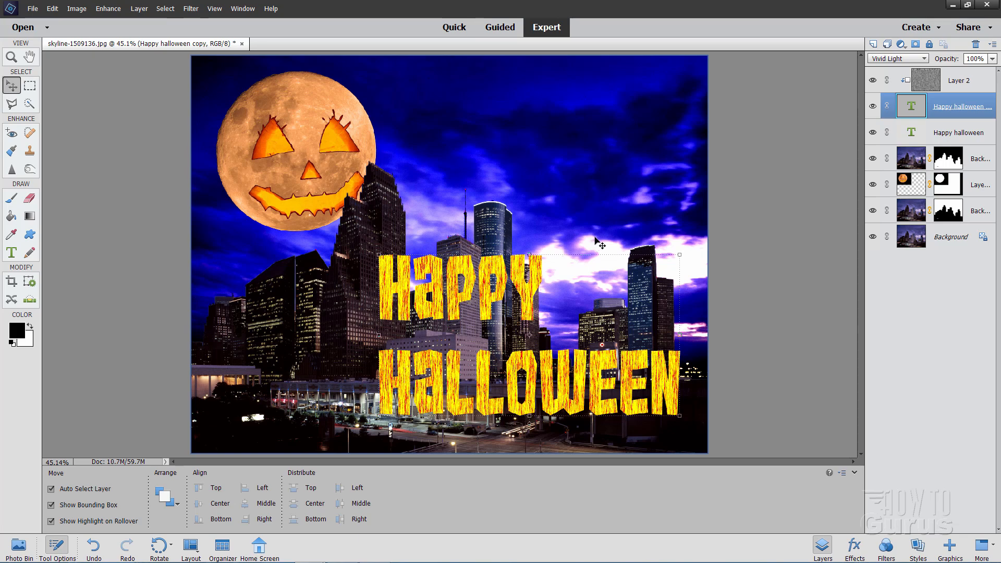
Add a Hue/Saturation adjustment layer clipped to the original Happy halloween text layer and move its settings clear of the layer stack.
{"action": "left_click", "coordinate": [946, 137]}
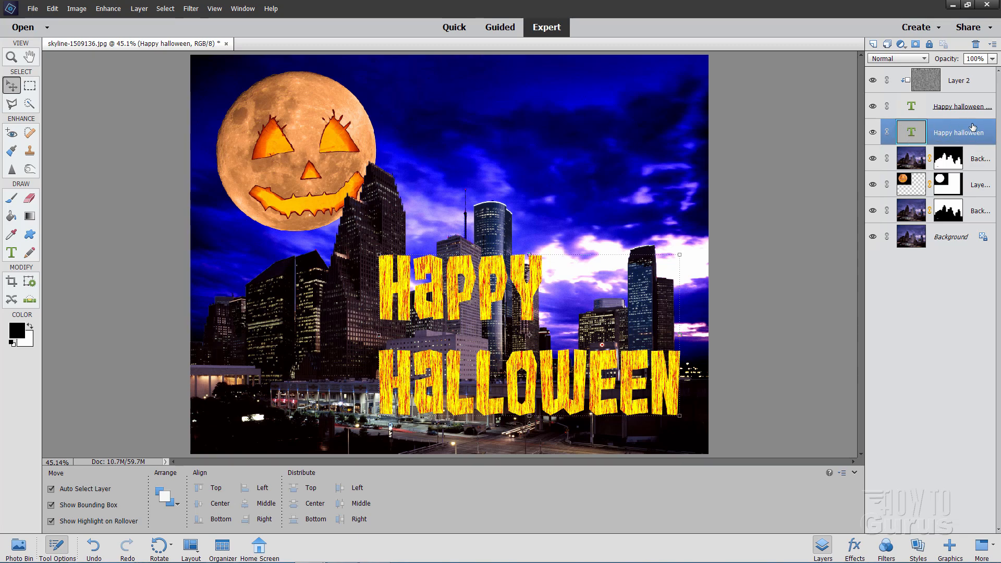
{"action": "left_click", "coordinate": [139, 8]}
{"action": "mouse_move", "coordinate": [167, 90]}
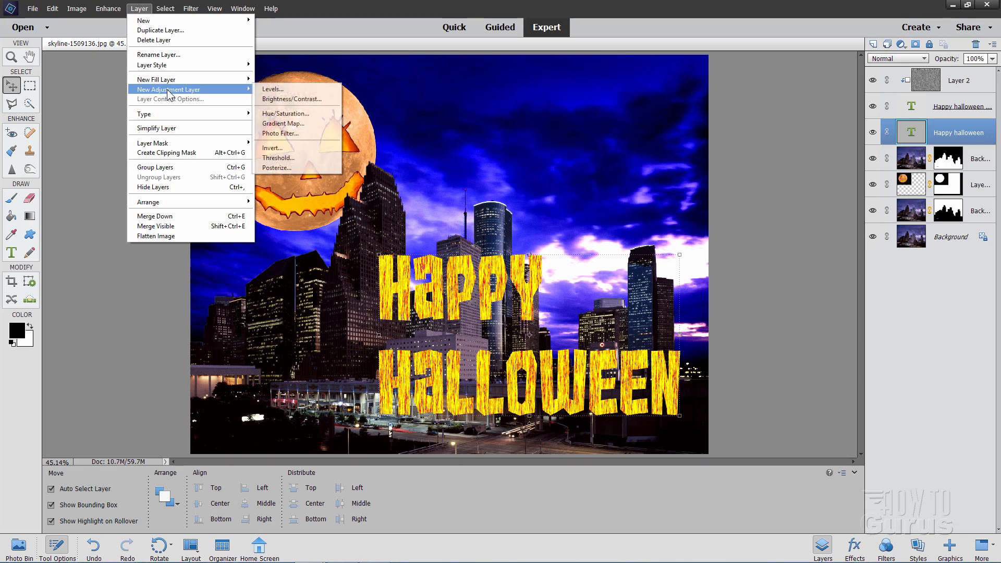
{"action": "left_click", "coordinate": [286, 113]}
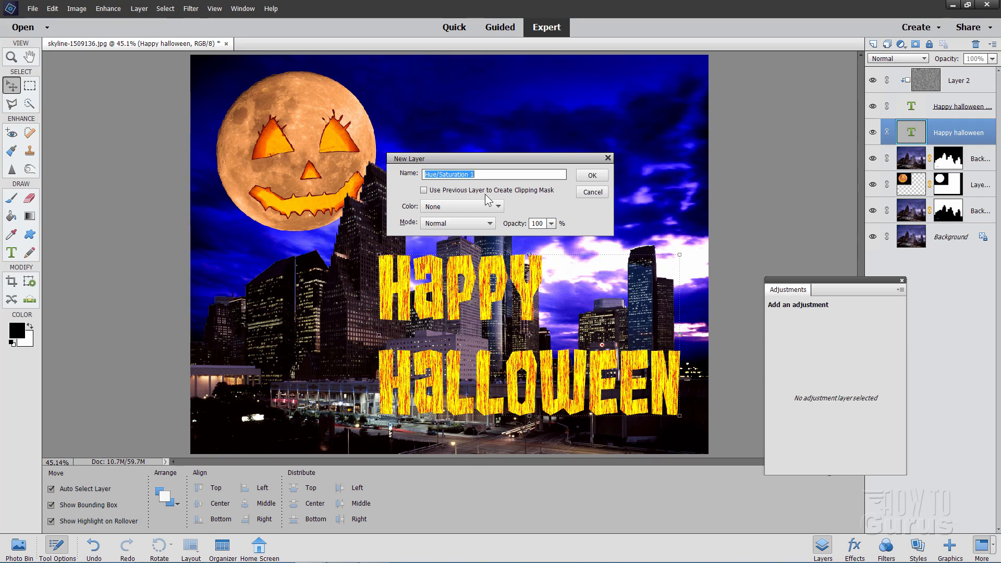
{"action": "left_click", "coordinate": [428, 191]}
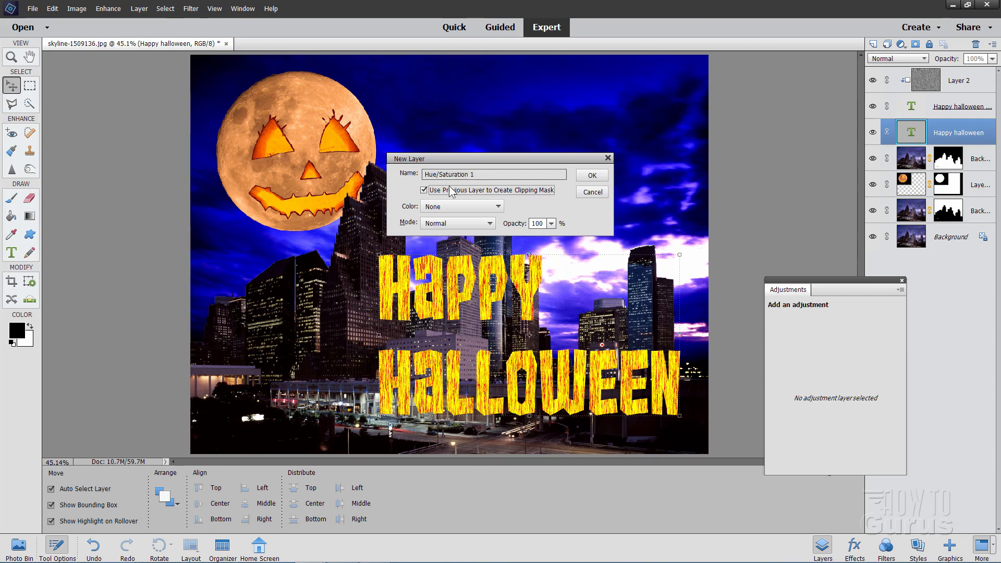
{"action": "left_click", "coordinate": [595, 176]}
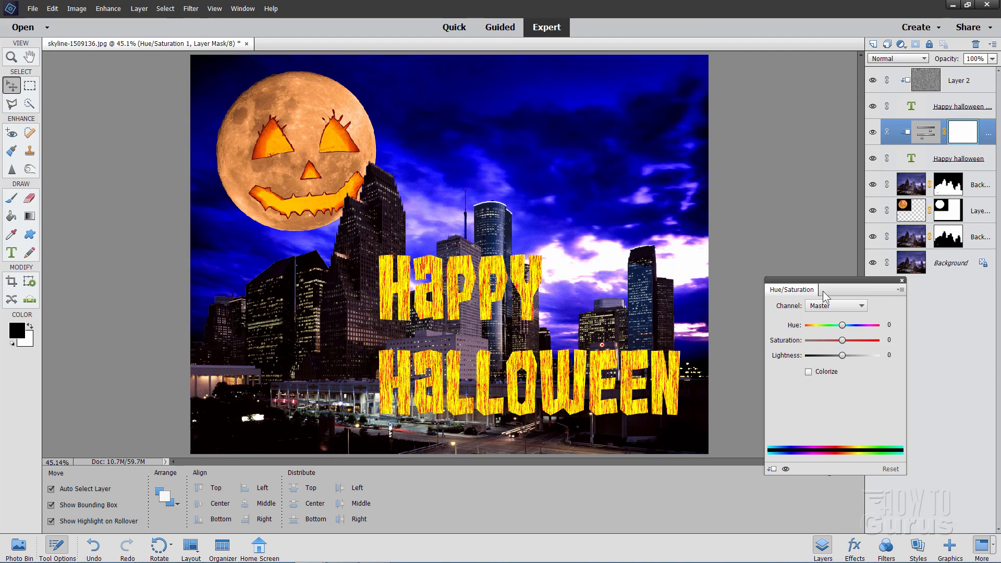
{"action": "left_click_drag", "start_coordinate": [825, 290], "coordinate": [808, 283]}
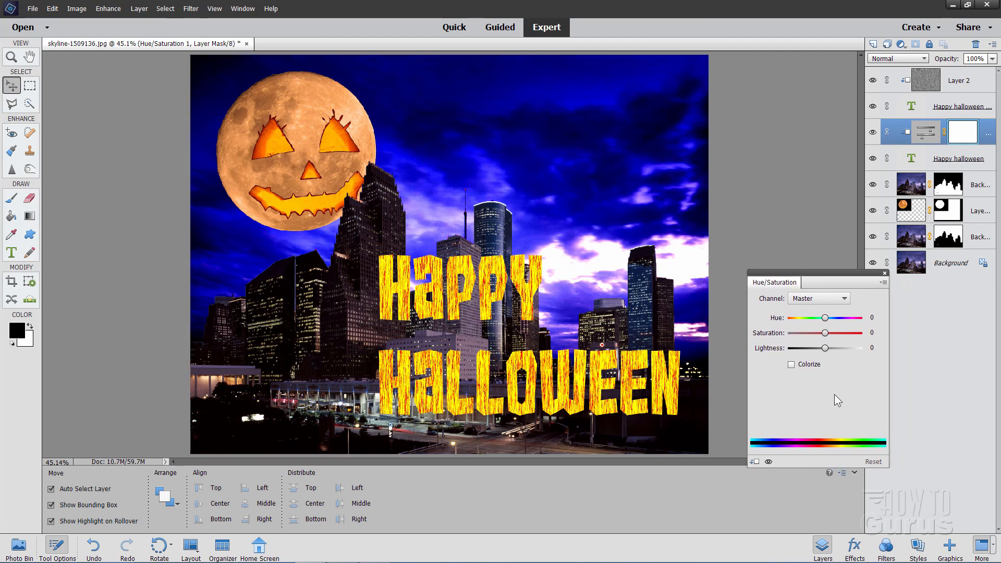
Colorize the title through the Hue/Saturation adjustment with hue 128, saturation 41 and lightness 16.
{"action": "left_click", "coordinate": [792, 365]}
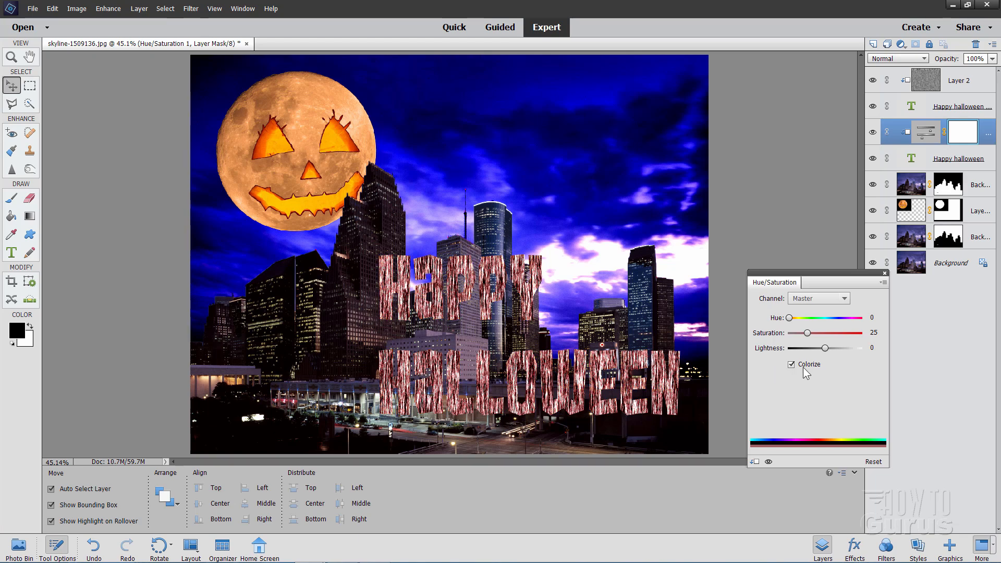
{"action": "left_click_drag", "start_coordinate": [789, 318], "coordinate": [825, 345]}
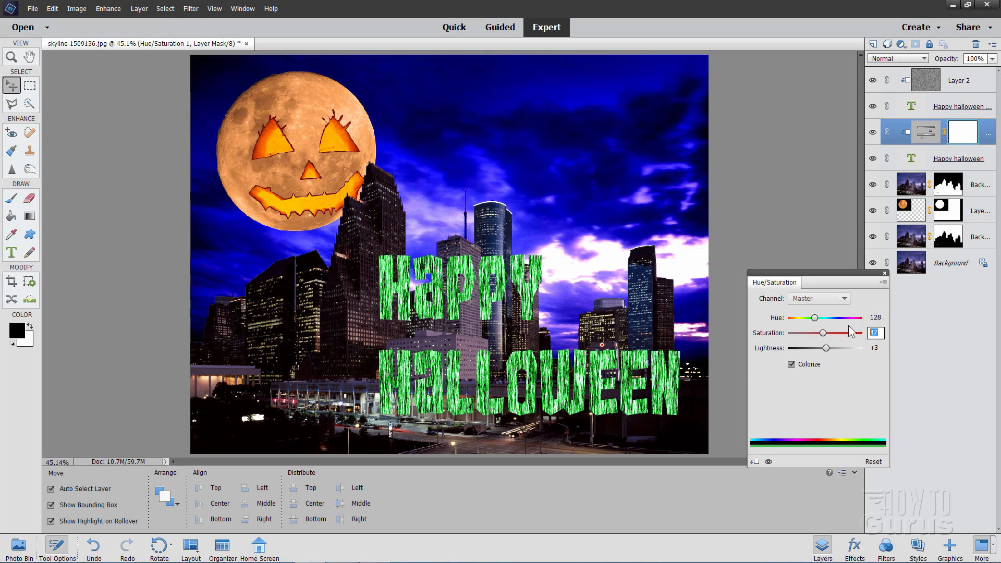
{"action": "type", "text": "41"}
{"action": "left_click", "coordinate": [881, 348]}
{"action": "type", "text": "16"}
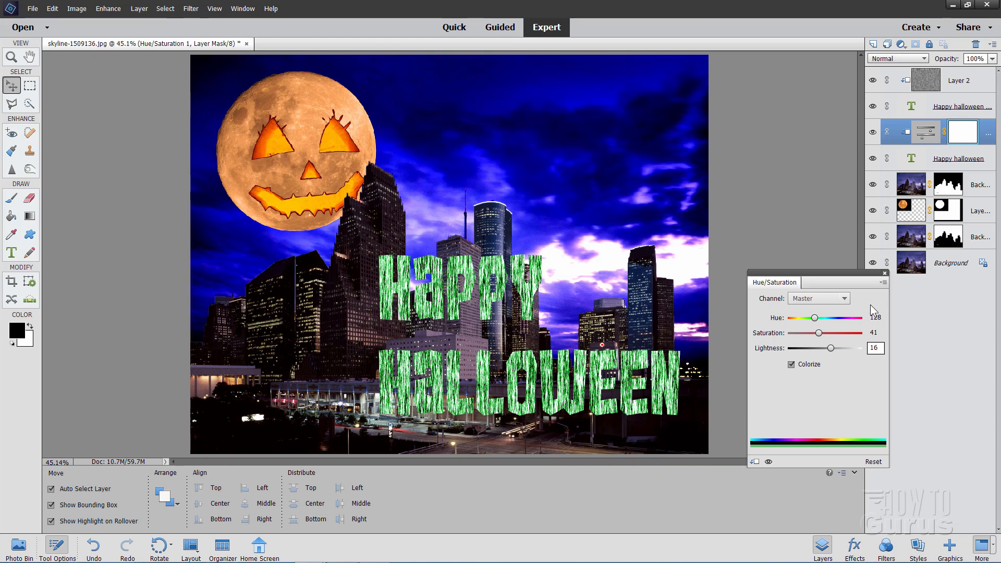
Compare the title with the Hue/Saturation adjustment hidden and shown, and close the adjustment's settings.
{"action": "left_click", "coordinate": [769, 462]}
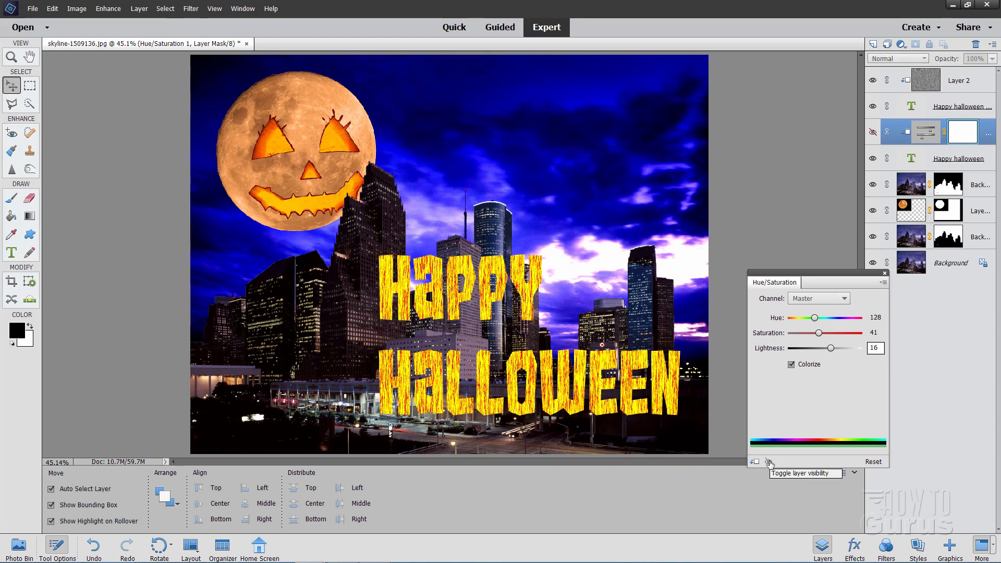
{"action": "left_click", "coordinate": [769, 462]}
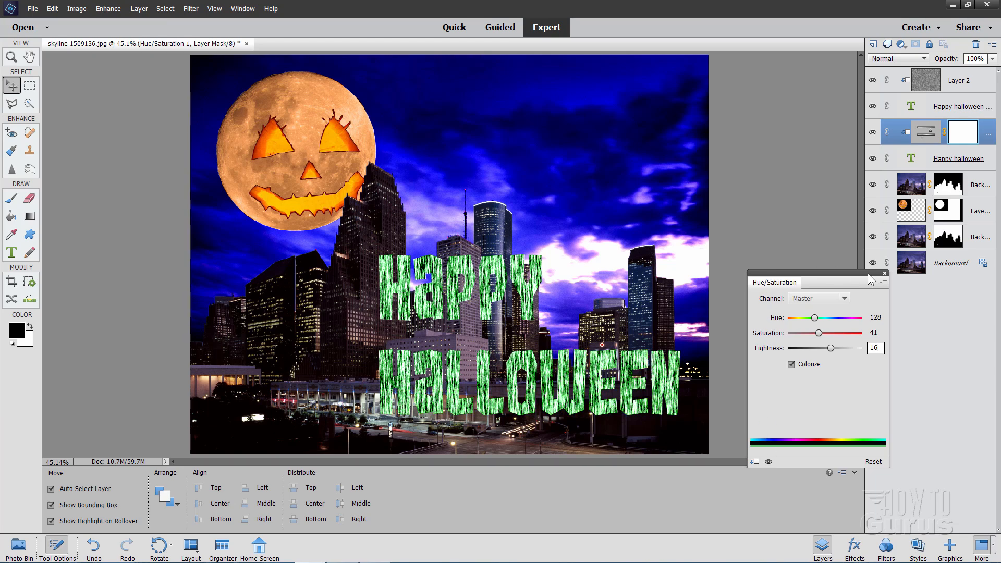
{"action": "left_click", "coordinate": [885, 274]}
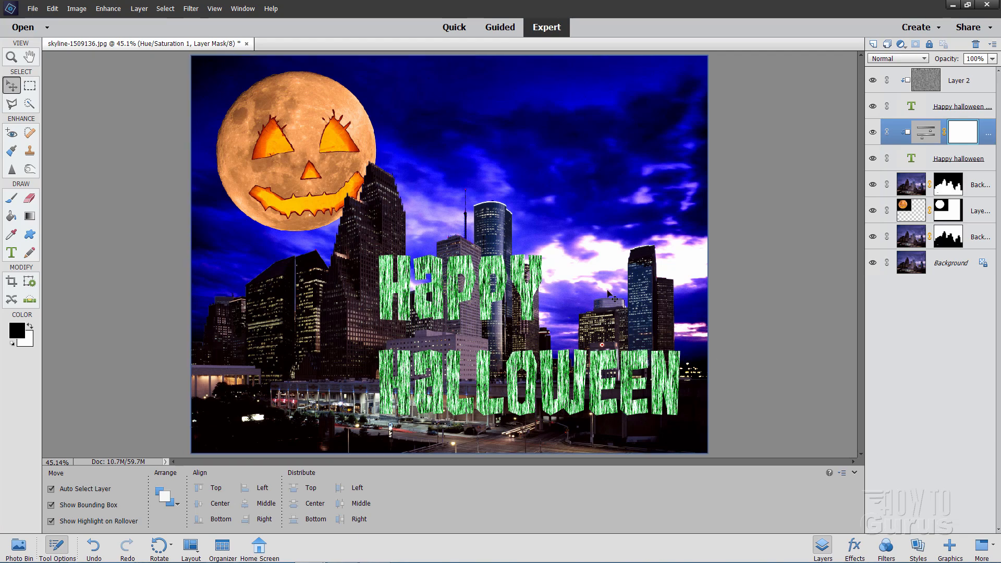
Add a drop shadow layer style to the original Happy halloween text layer with a lighting angle of 127 degrees.
{"action": "left_click", "coordinate": [908, 160]}
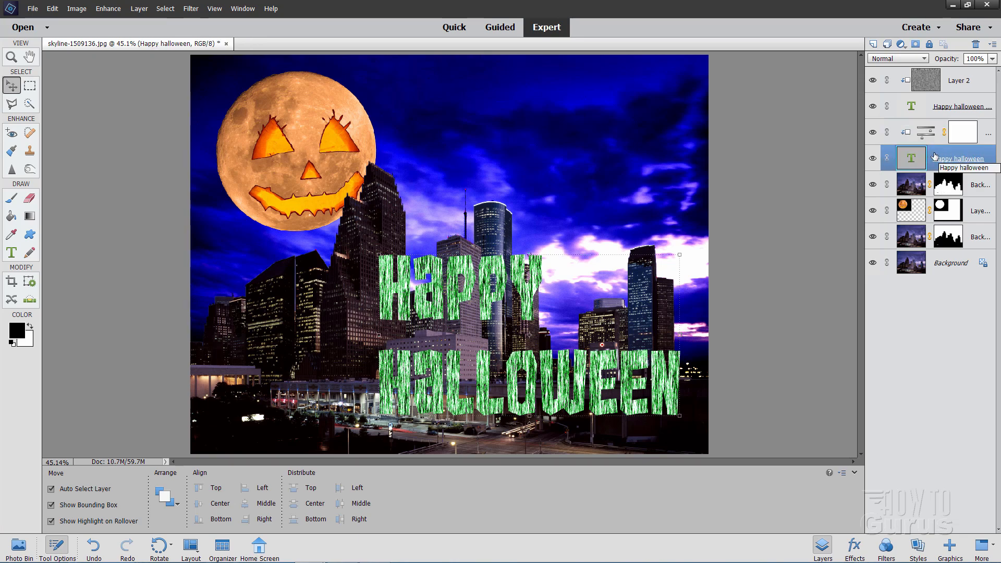
{"action": "left_click", "coordinate": [139, 9]}
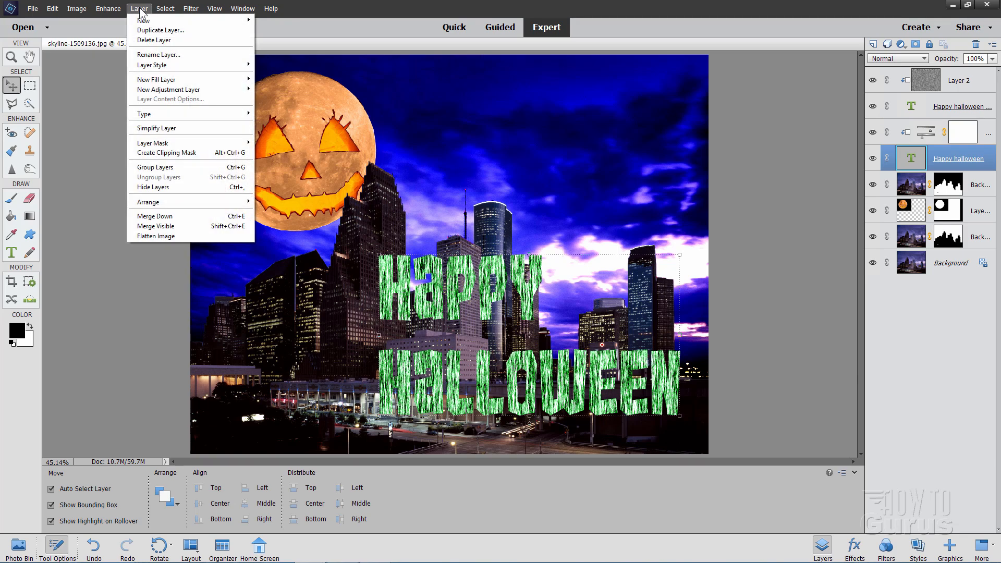
{"action": "mouse_move", "coordinate": [168, 63]}
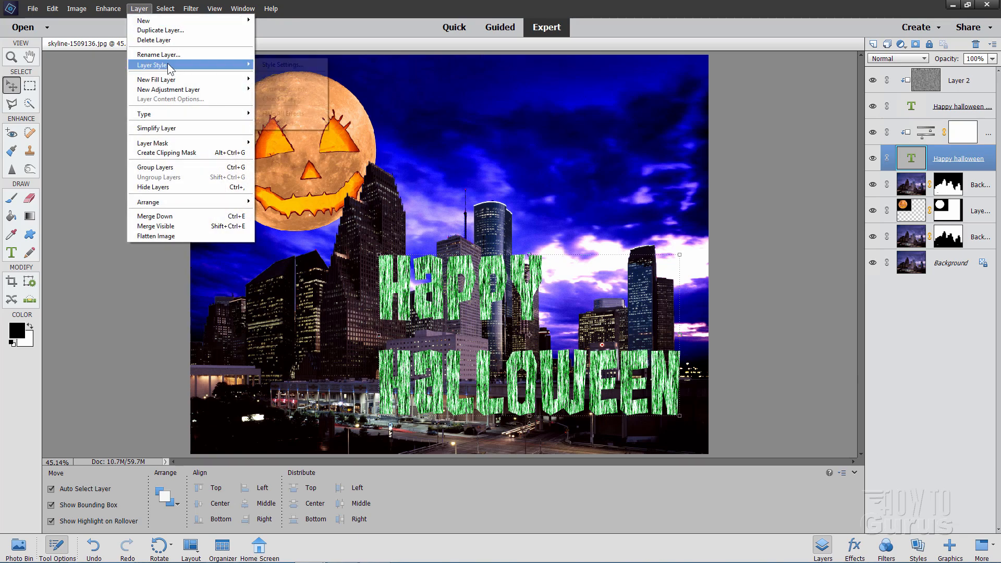
{"action": "left_click", "coordinate": [268, 64]}
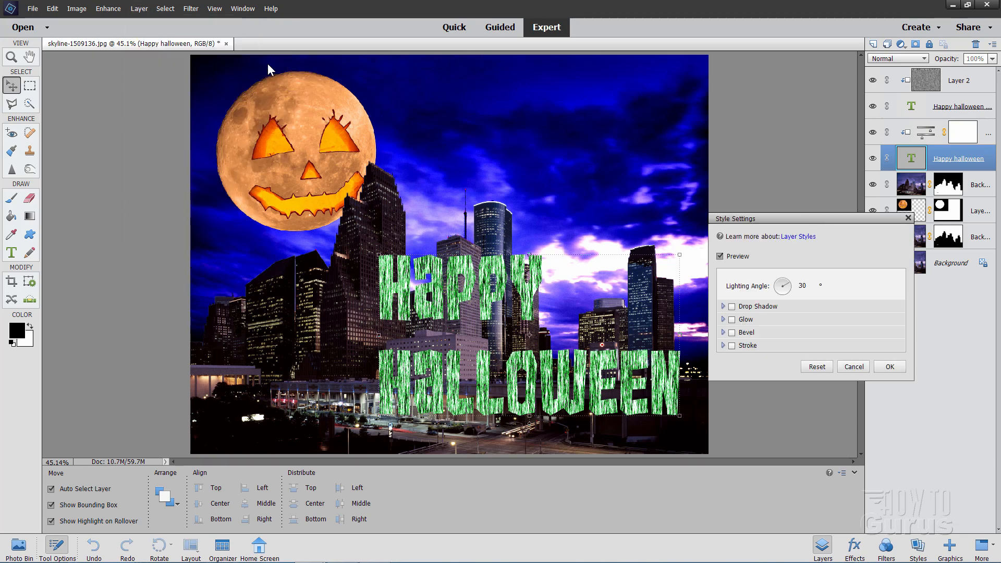
{"action": "left_click", "coordinate": [732, 307]}
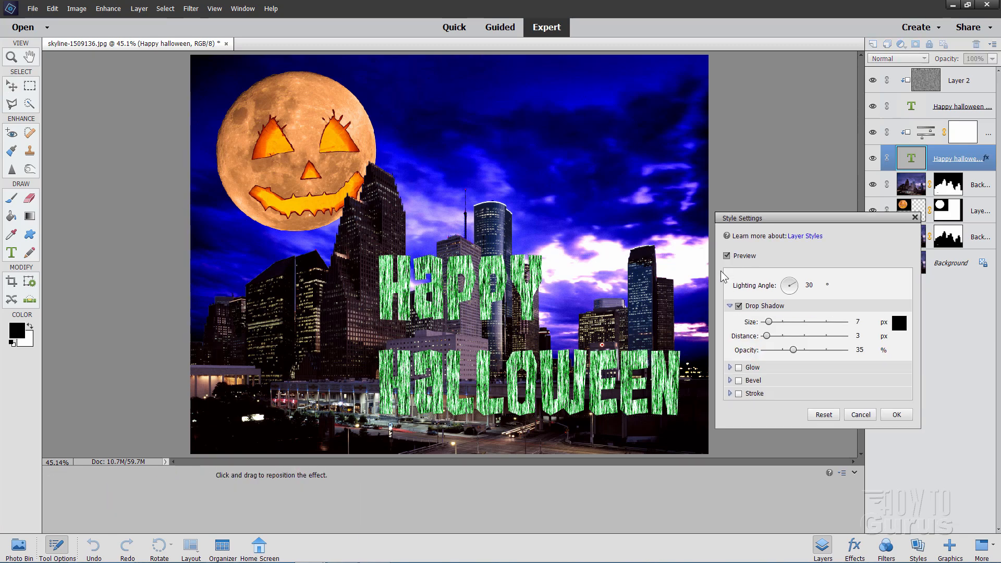
{"action": "left_click", "coordinate": [817, 288]}
{"action": "type", "text": "127"}
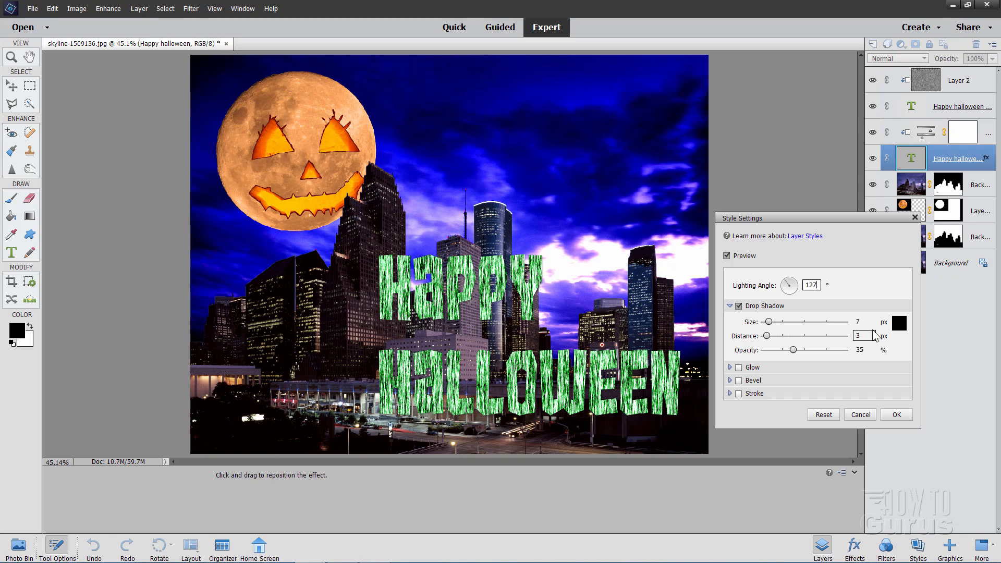
Set the title's drop shadow to size 6 px, distance 32 px and opacity 100%, apply the style and deselect the title.
{"action": "left_click", "coordinate": [858, 321]}
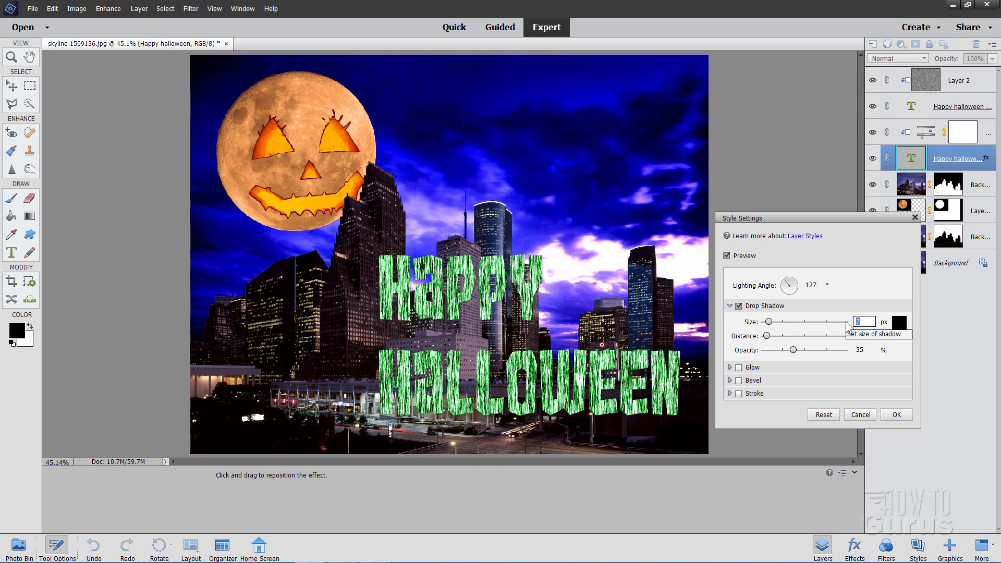
{"action": "type", "text": "6"}
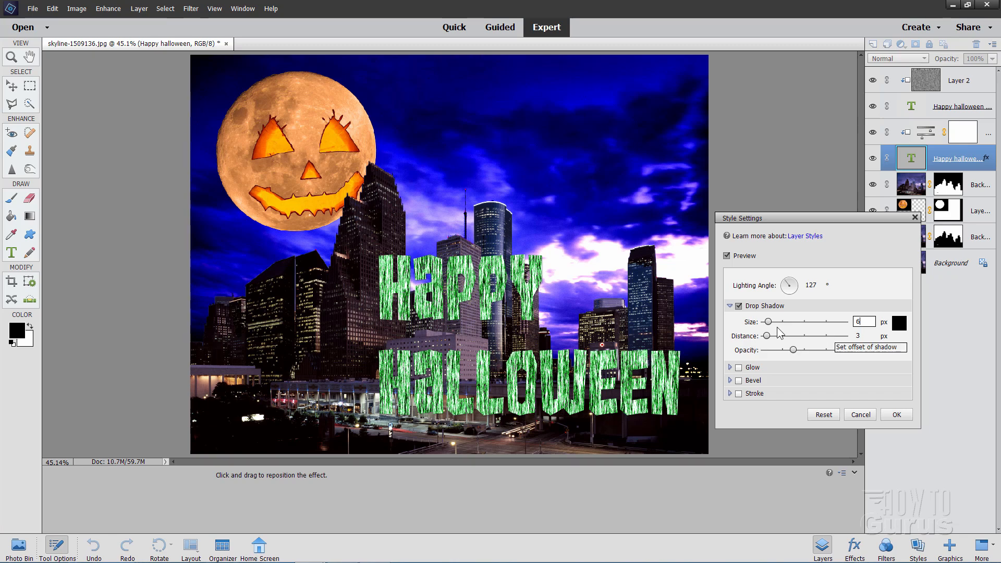
{"action": "left_click", "coordinate": [865, 337]}
{"action": "type", "text": "32"}
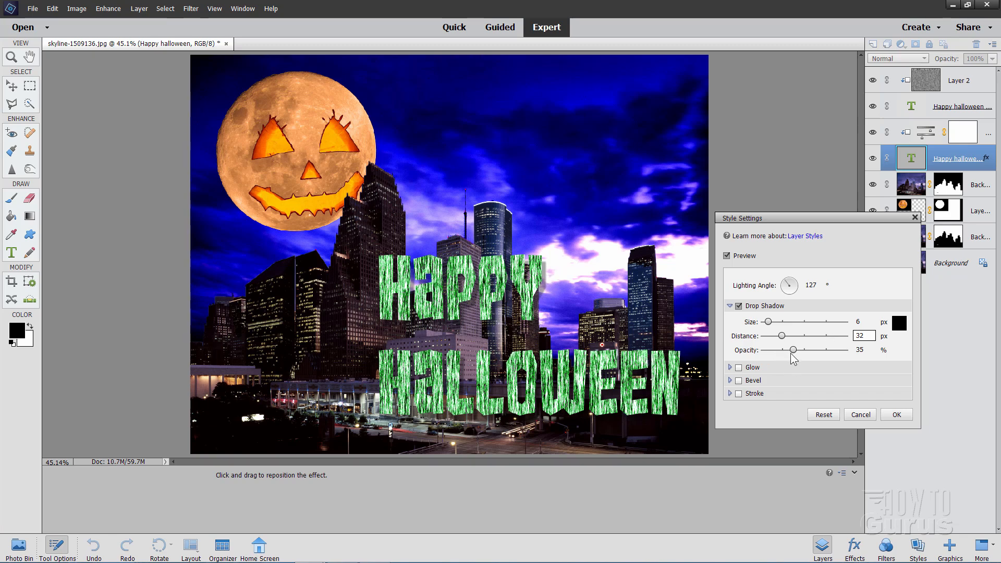
{"action": "left_click_drag", "start_coordinate": [793, 350], "coordinate": [937, 351]}
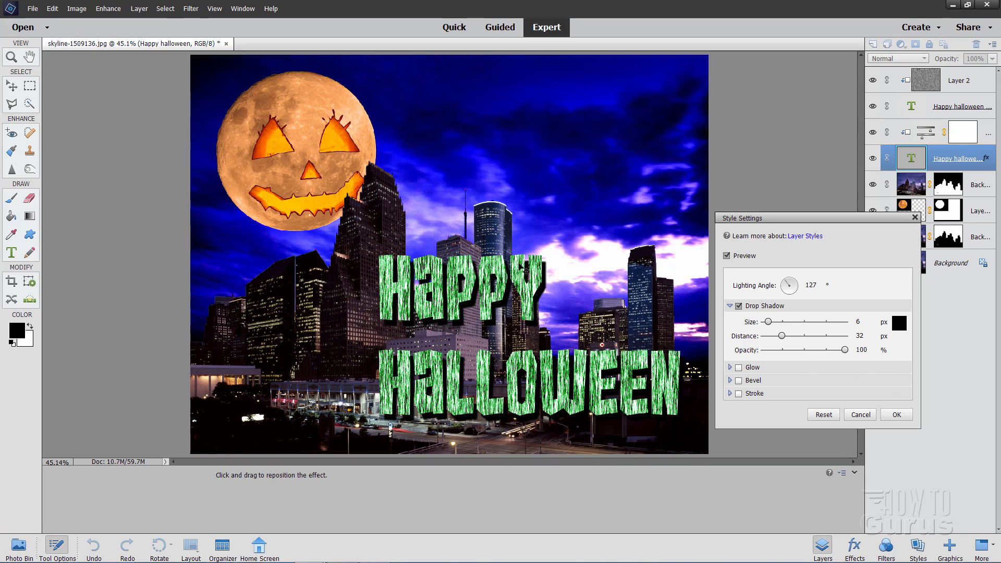
{"action": "left_click", "coordinate": [897, 415]}
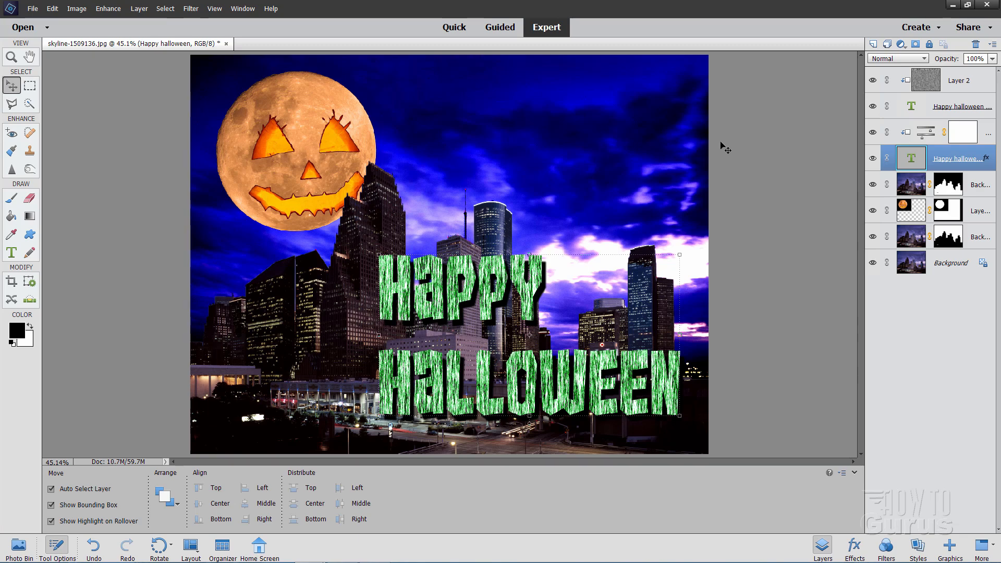
{"action": "left_click", "coordinate": [747, 268]}
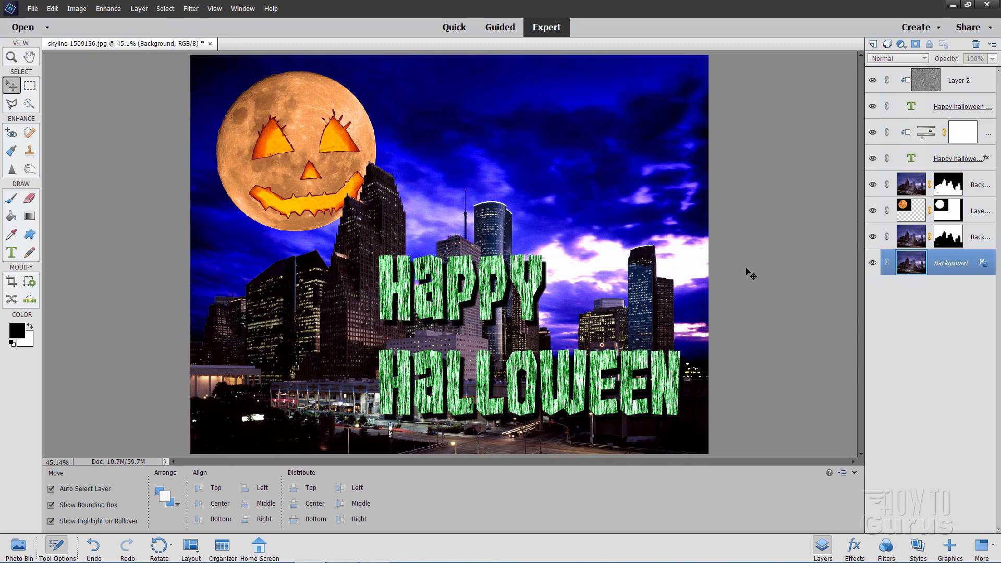